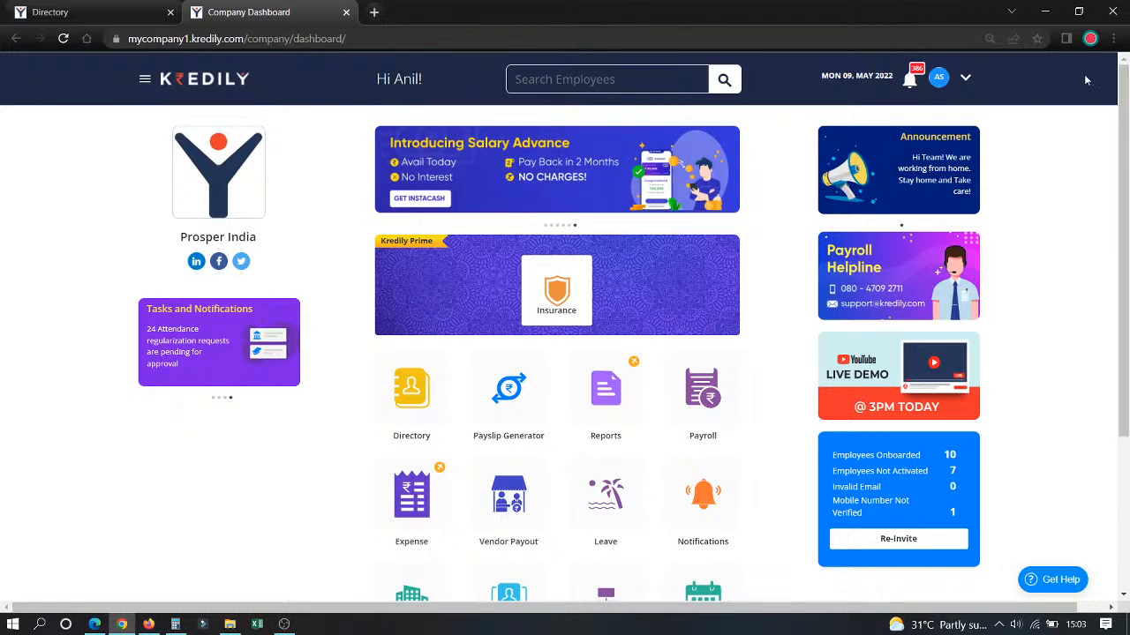
Step: Open the payroll advanced settings and review the Pay Days Calculation and Access Control options
left_click(711, 388)
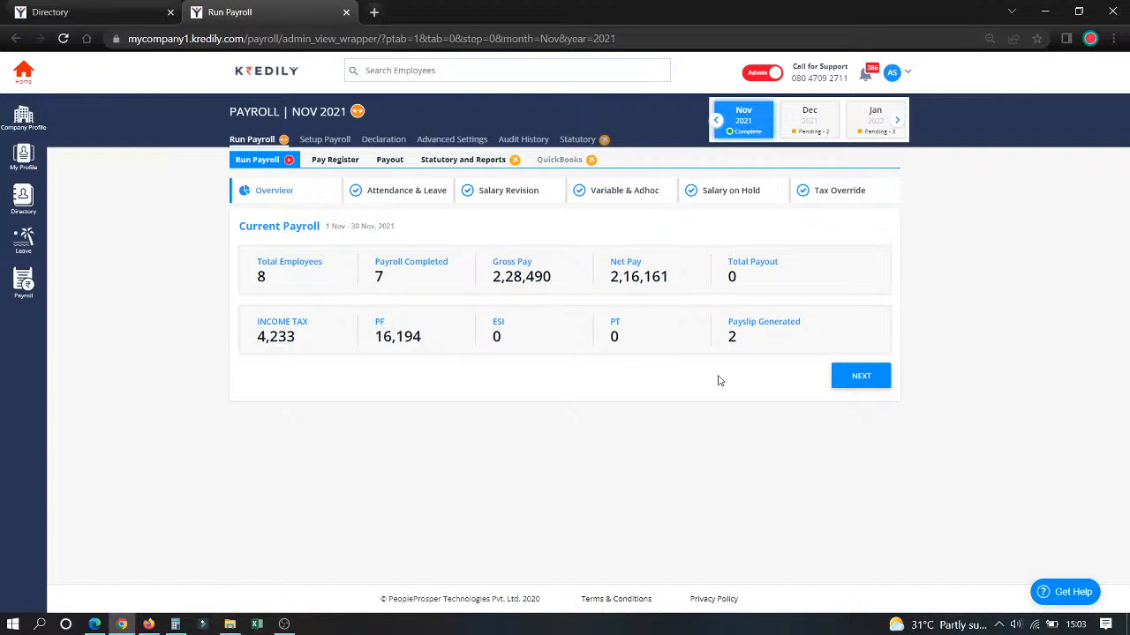
left_click(439, 143)
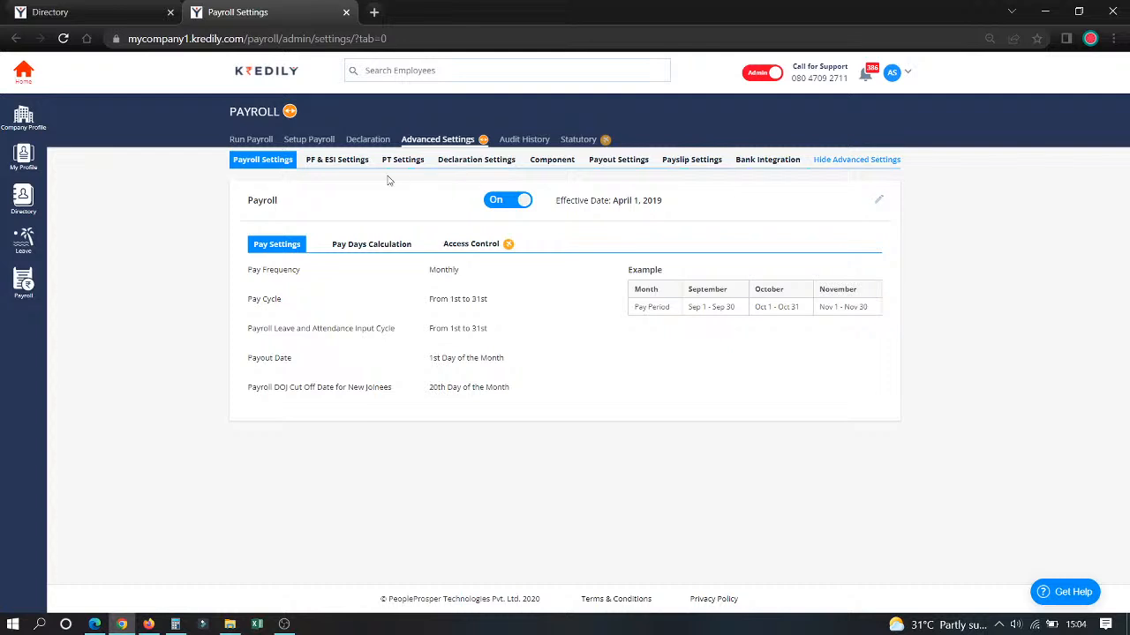
left_click(372, 247)
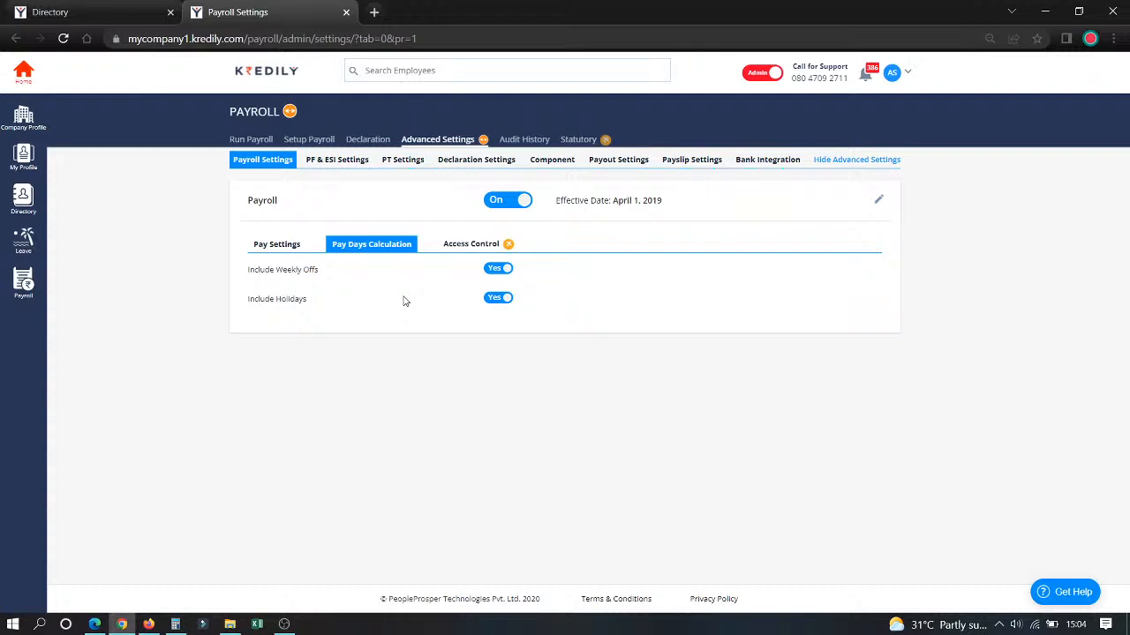
left_click(456, 253)
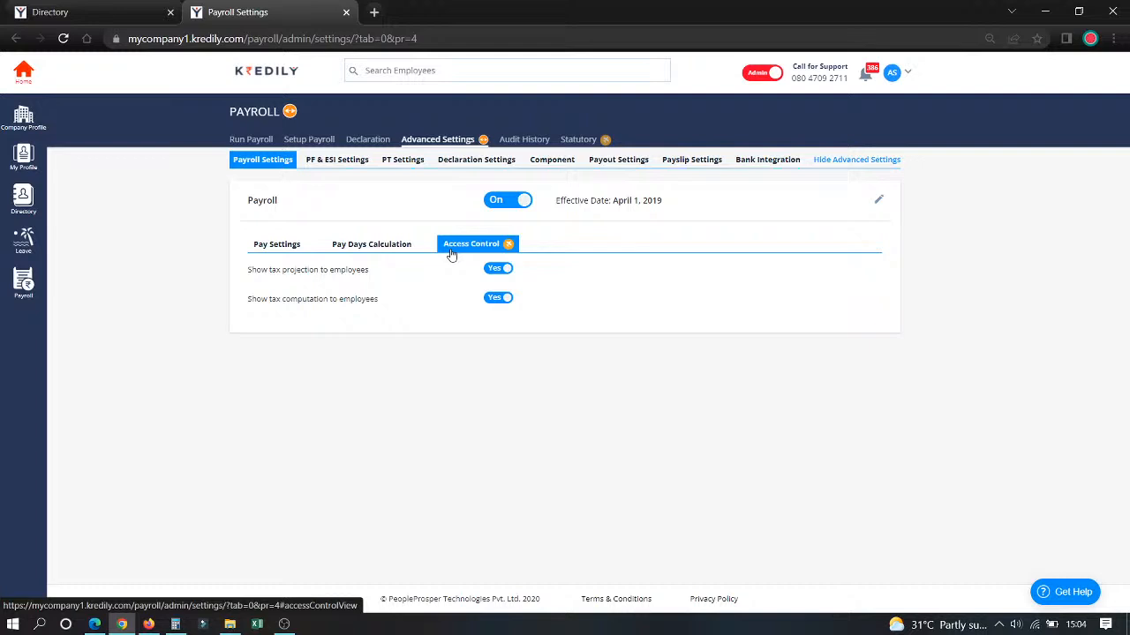
Step: Open the Provident Fund settings for editing and view the choices for the employee PF contribution basis
left_click(345, 165)
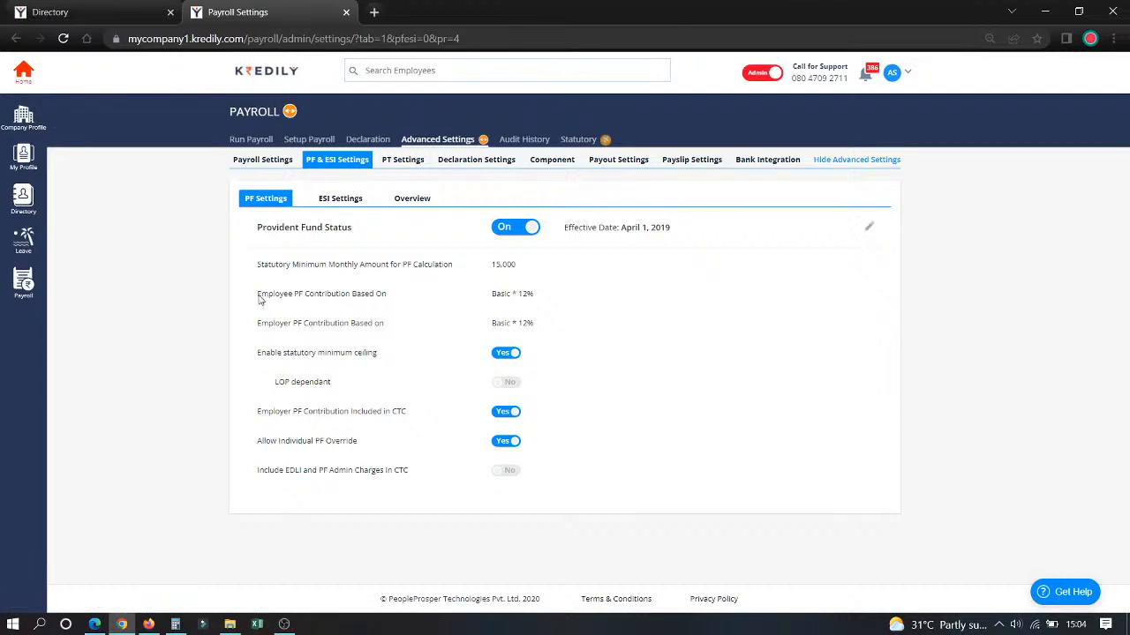
left_click_drag(258, 298, 393, 300)
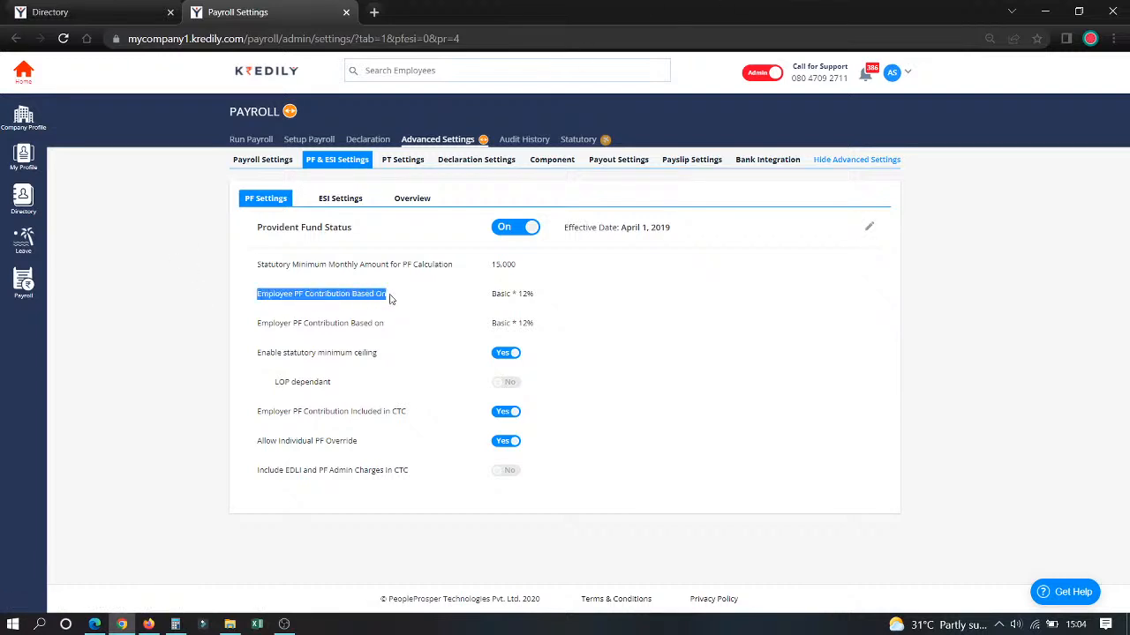
left_click(870, 228)
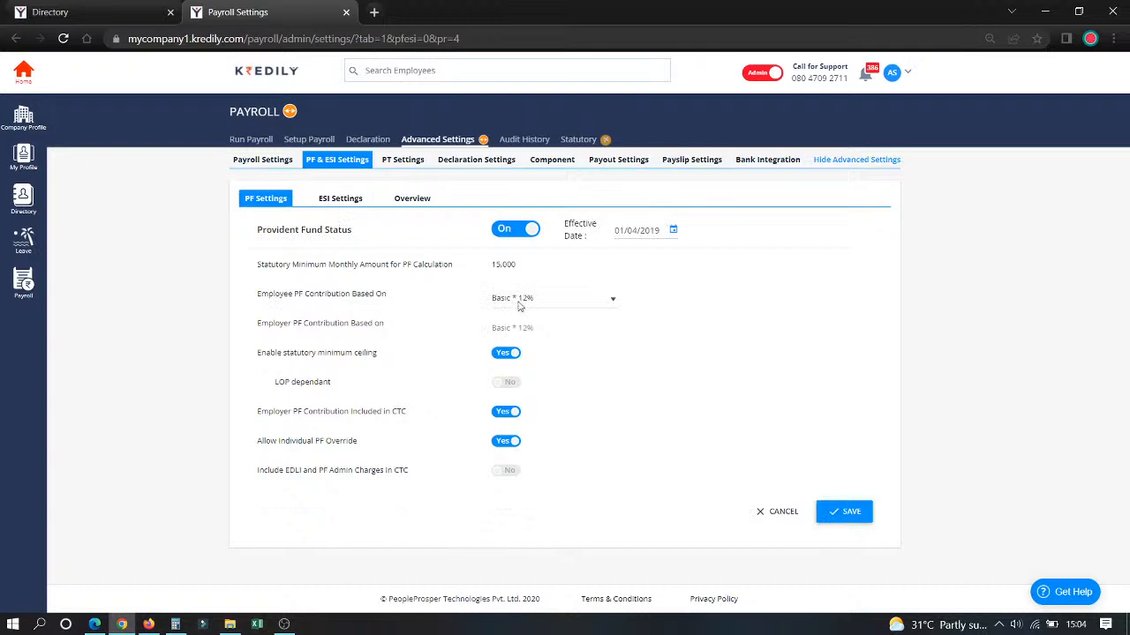
left_click(554, 305)
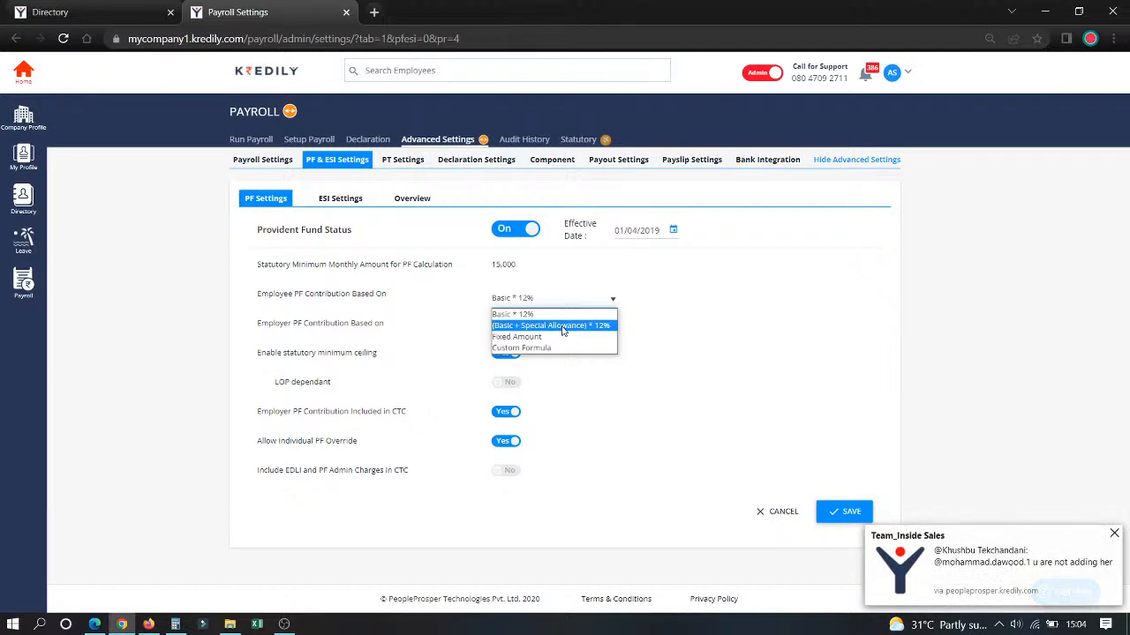
left_click(150, 621)
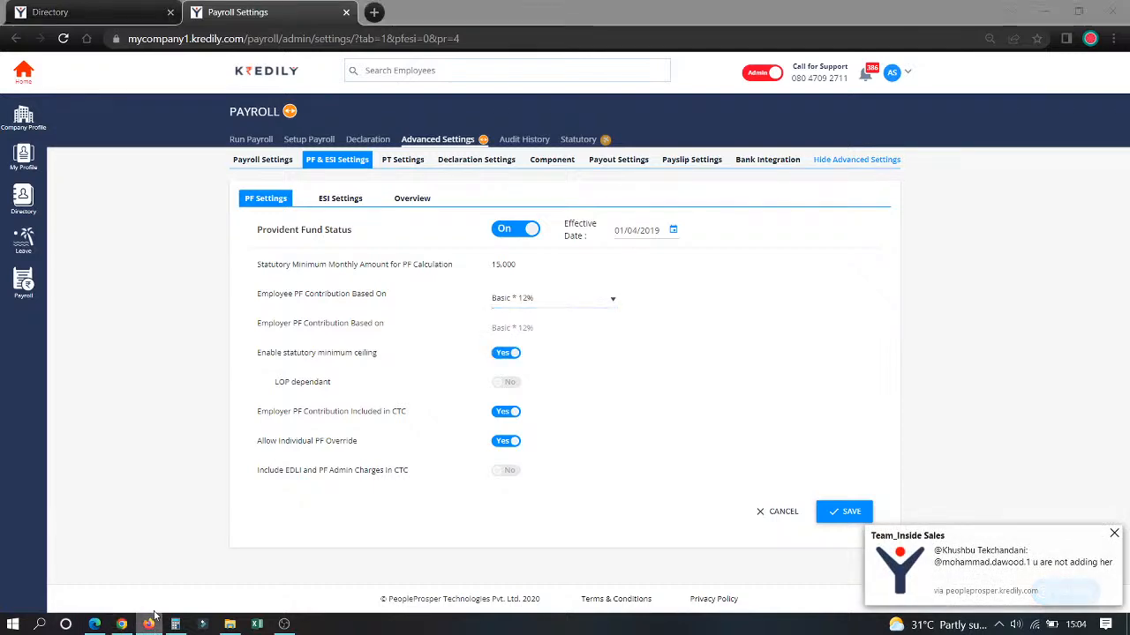
left_click(146, 619)
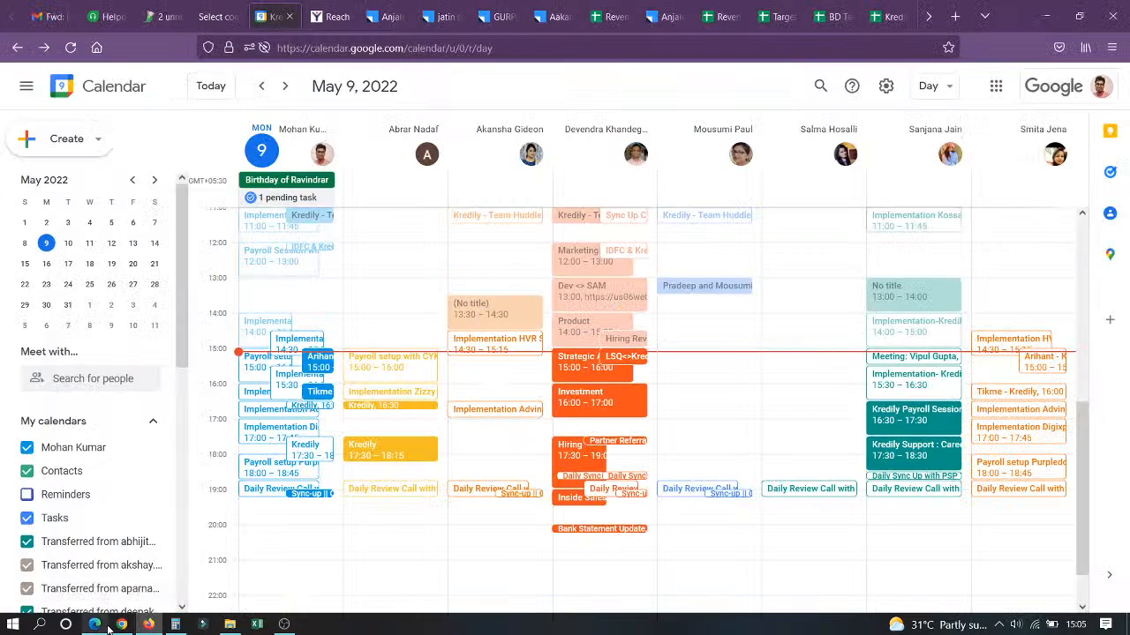
left_click(147, 623)
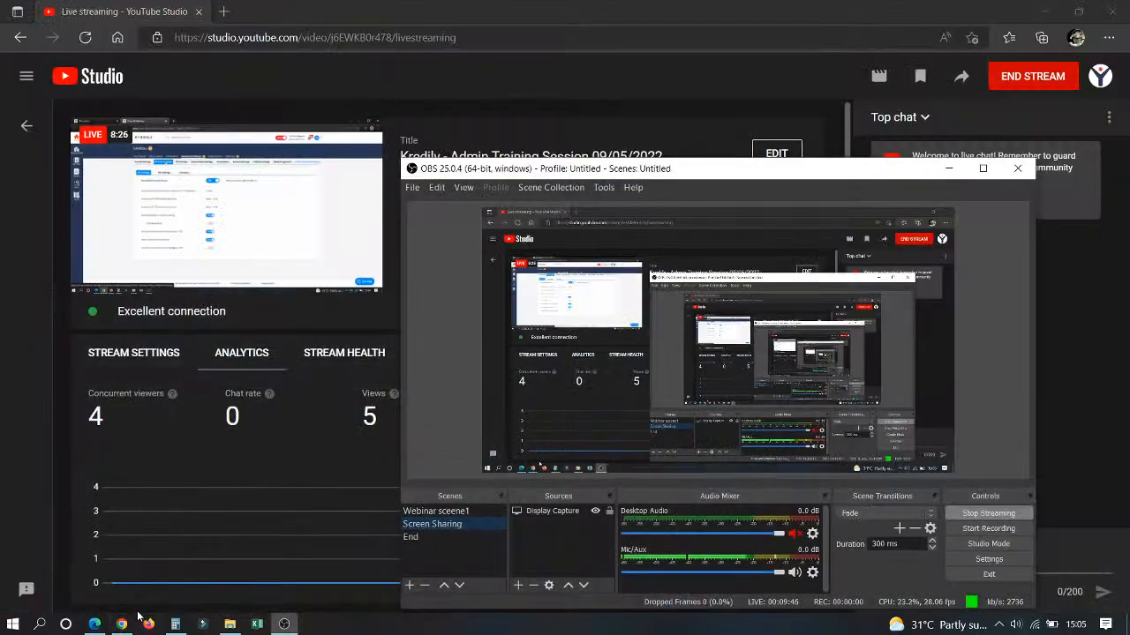
left_click(124, 623)
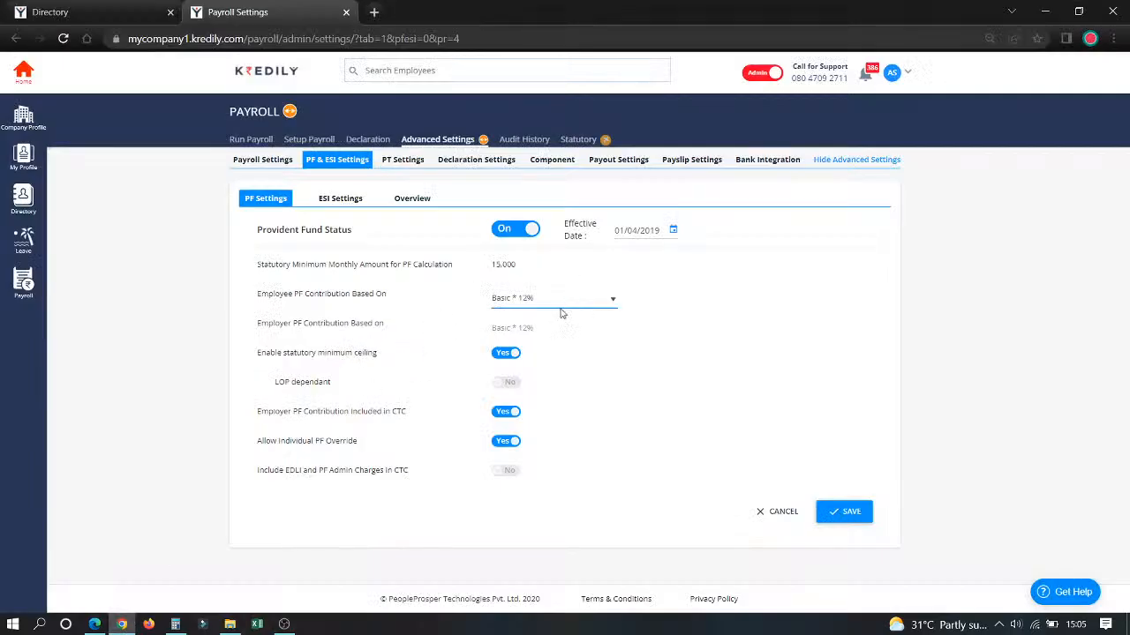
Step: Examine the employee PF contribution formulas again and try out the LOP dependant option under the statutory minimum ceiling
left_click(552, 303)
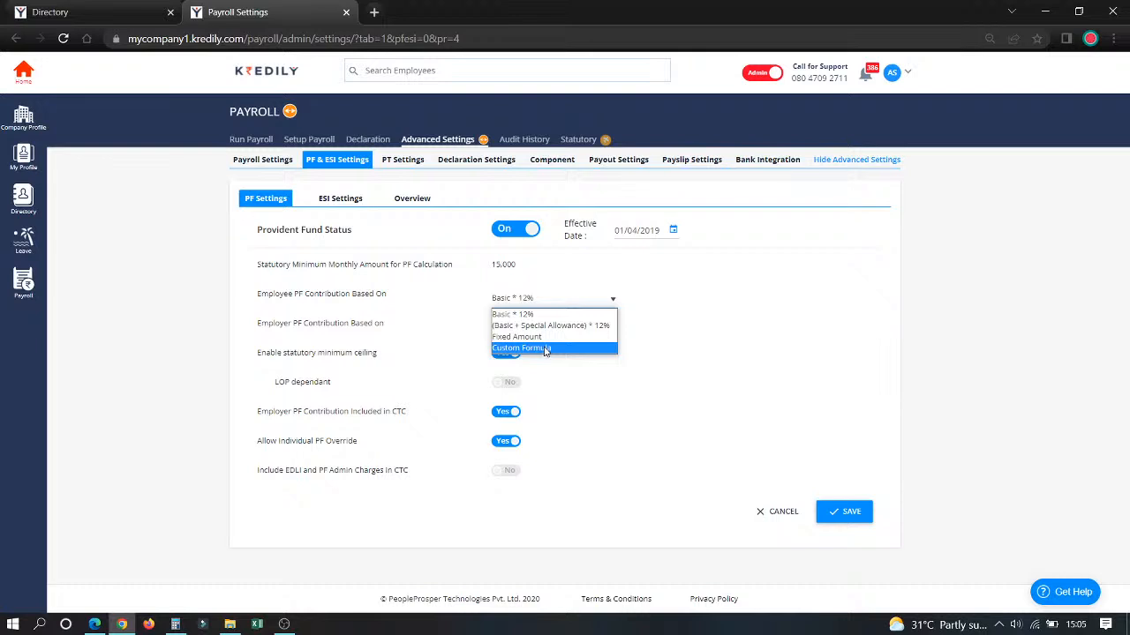
left_click(726, 388)
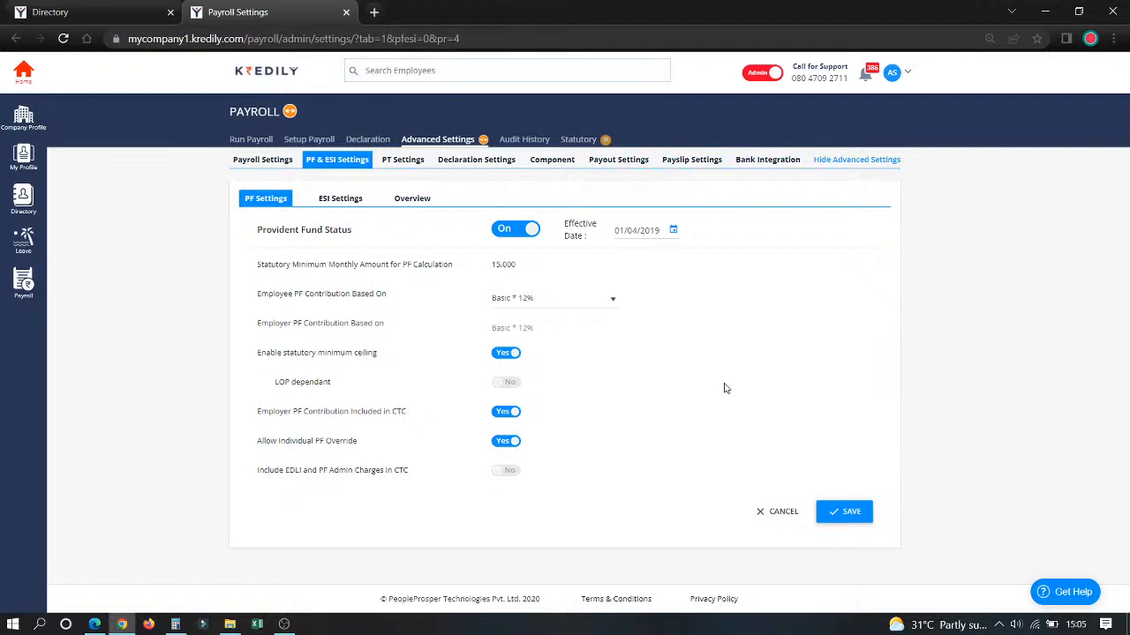
left_click(501, 386)
left_click(502, 385)
Step: Review the ESI settings and the employee overview of PF numbers, PF override and contribution amounts
left_click(339, 202)
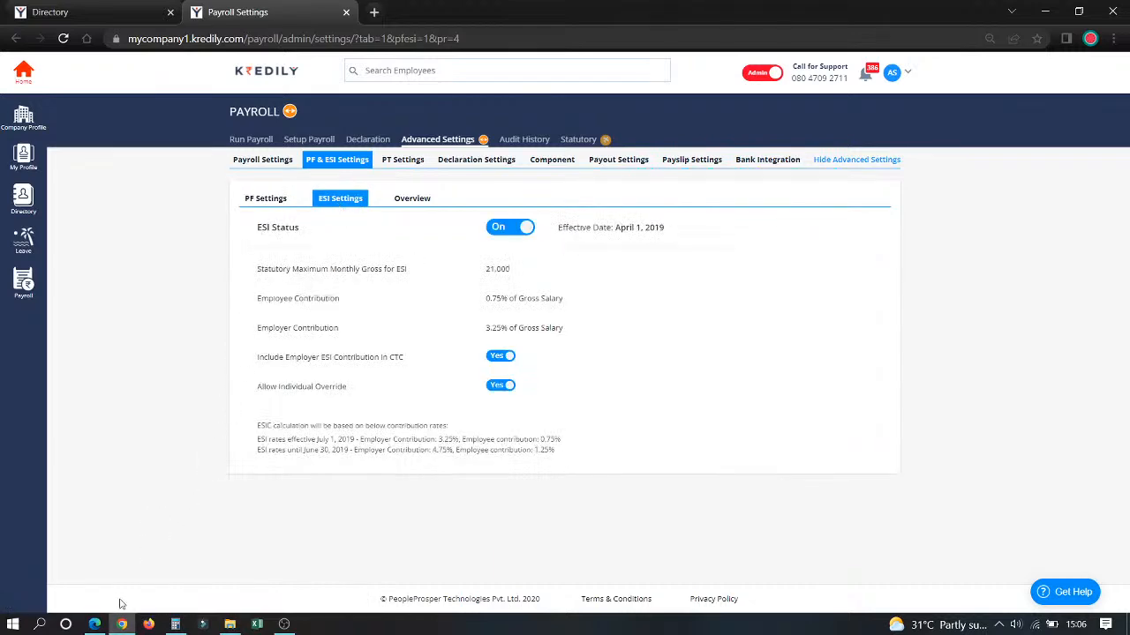
left_click(99, 624)
left_click(121, 624)
left_click(414, 208)
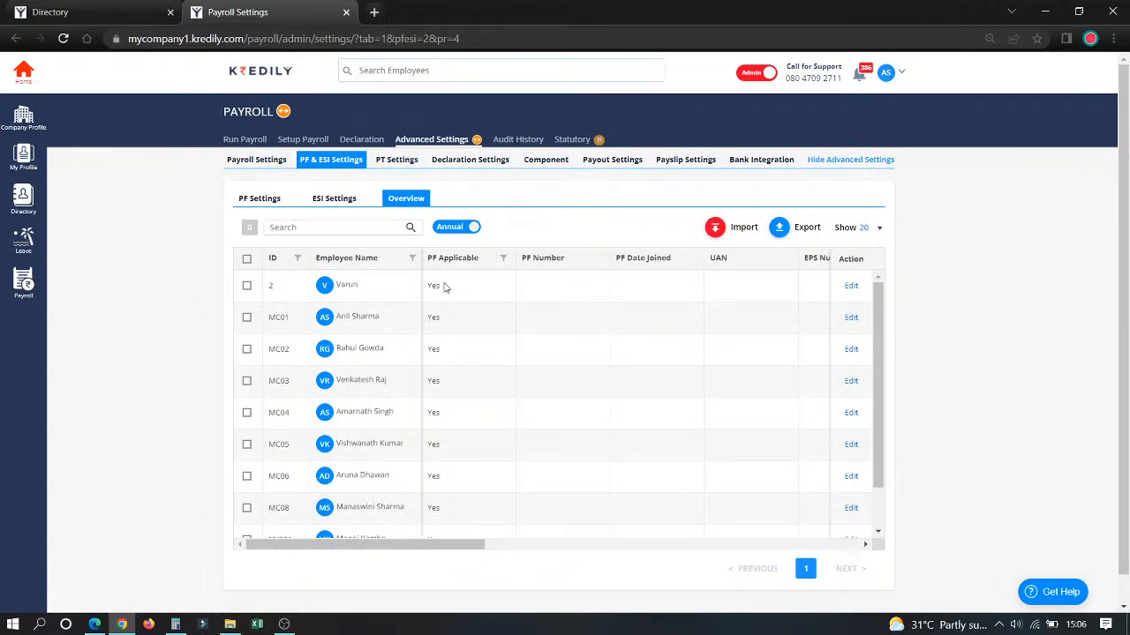
scroll(444, 287, "right", 5)
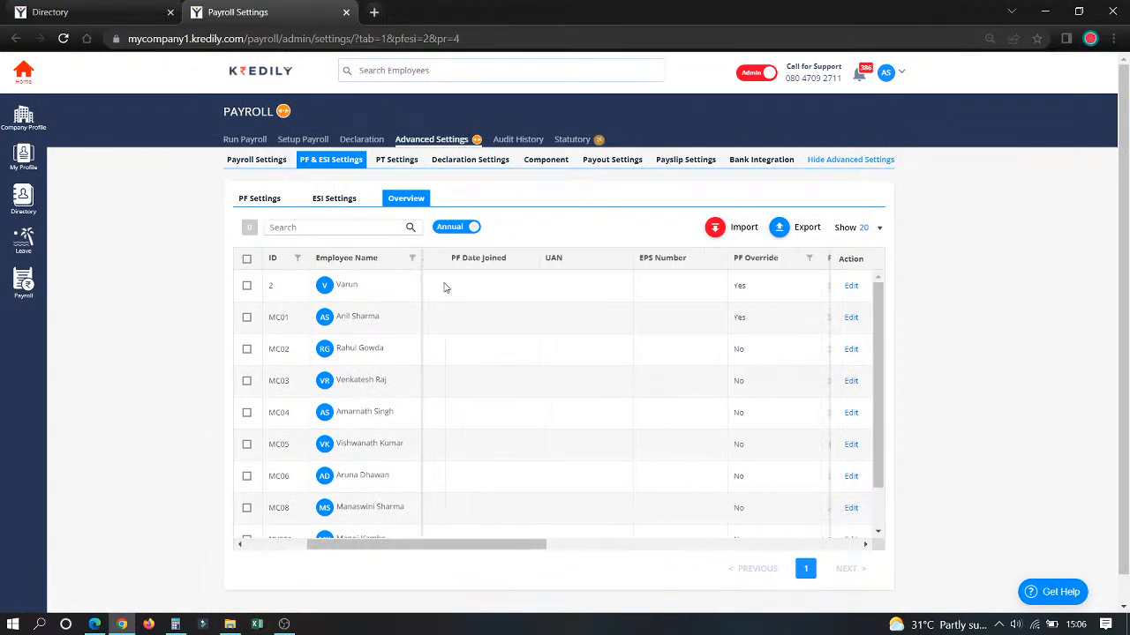
scroll(445, 286, "right", 3)
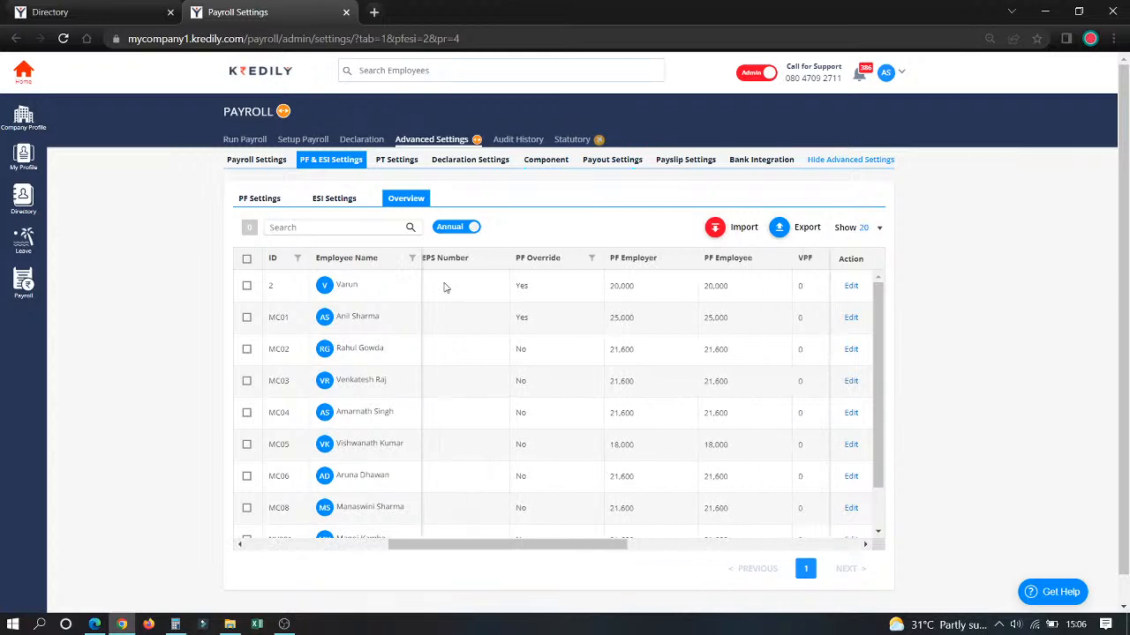
Step: Open the first listed employee's individual PF and ESI settings, inspect the PF, UAN, EPS and ESI fields, and cancel
left_click(853, 287)
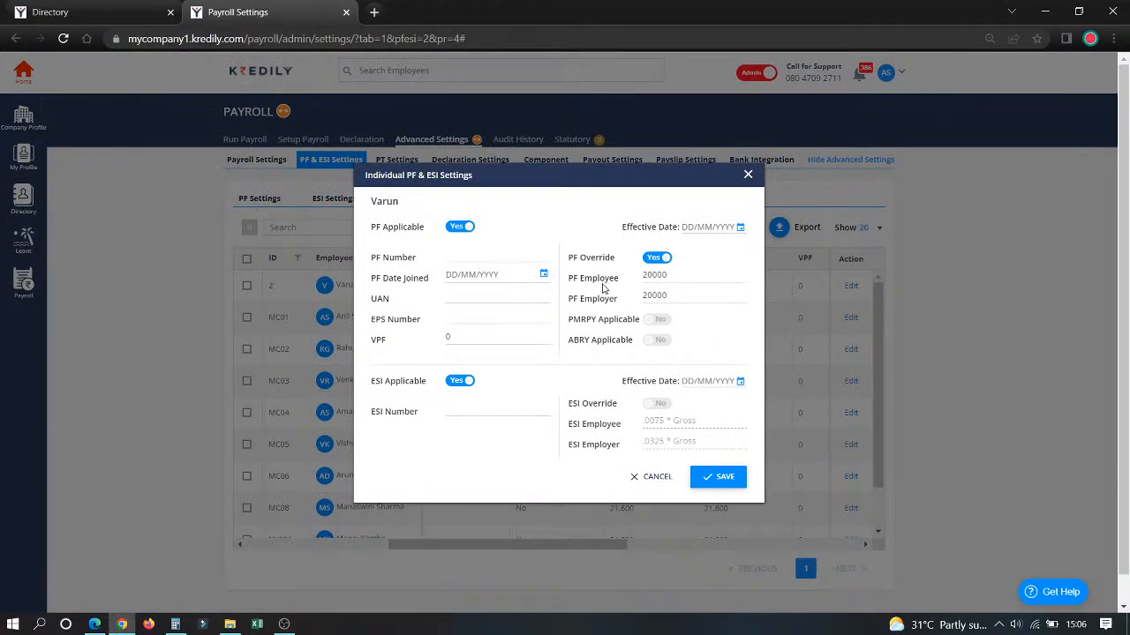
left_click_drag(672, 280, 641, 284)
left_click(485, 258)
left_click(466, 299)
left_click(481, 316)
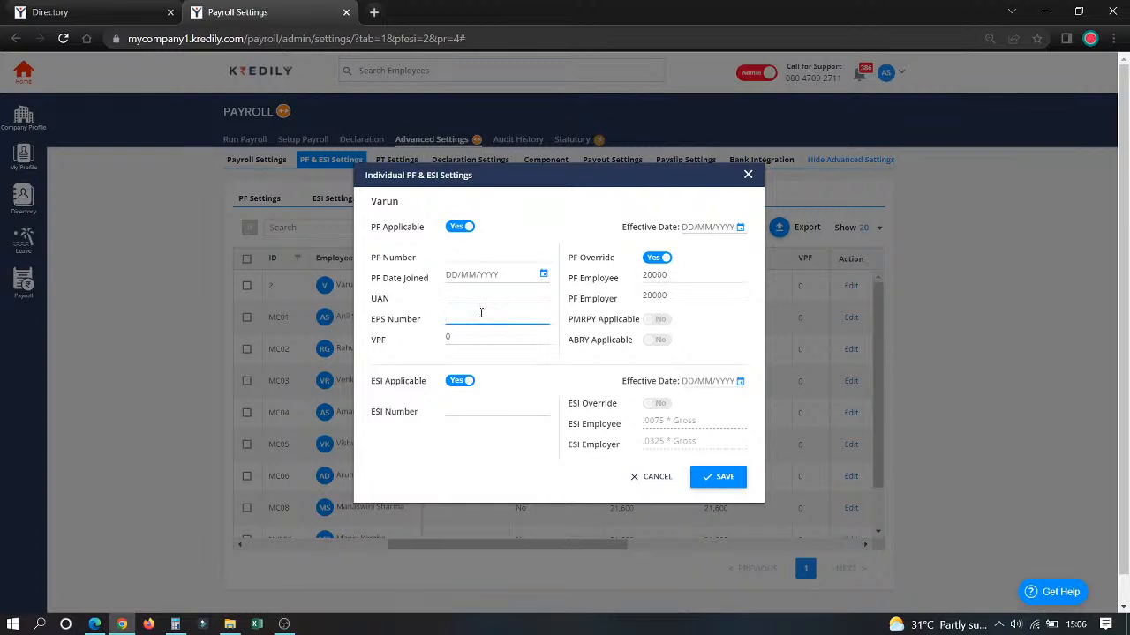
left_click(474, 406)
left_click(658, 476)
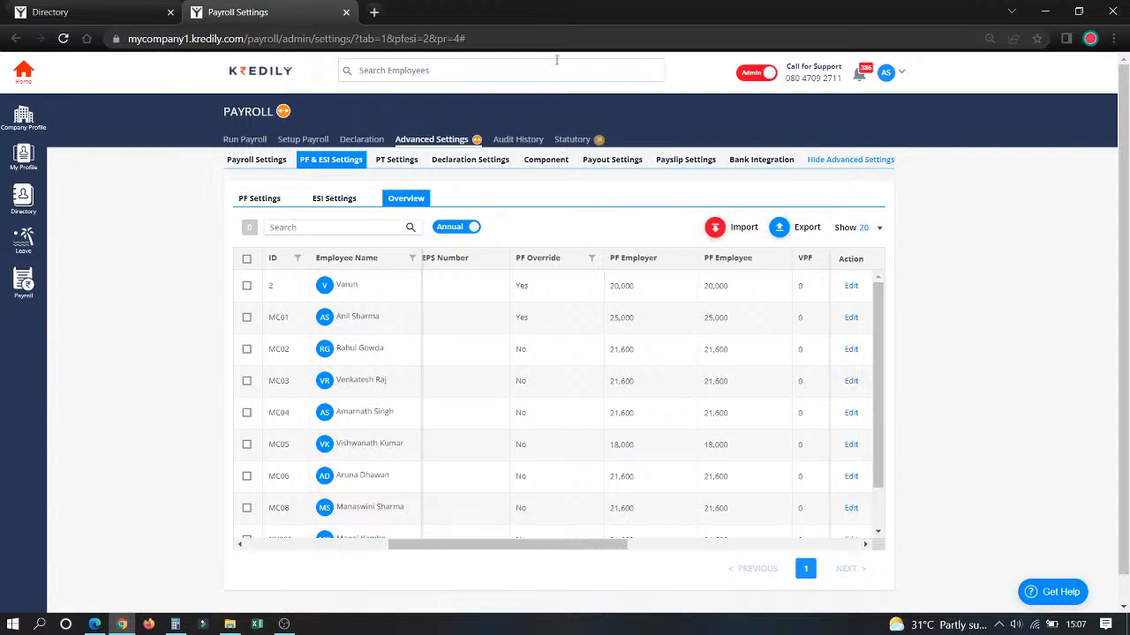
Step: Review the PT settings and the declaration window's editable yearly dates and employee scope, cancelling without changes
left_click(395, 161)
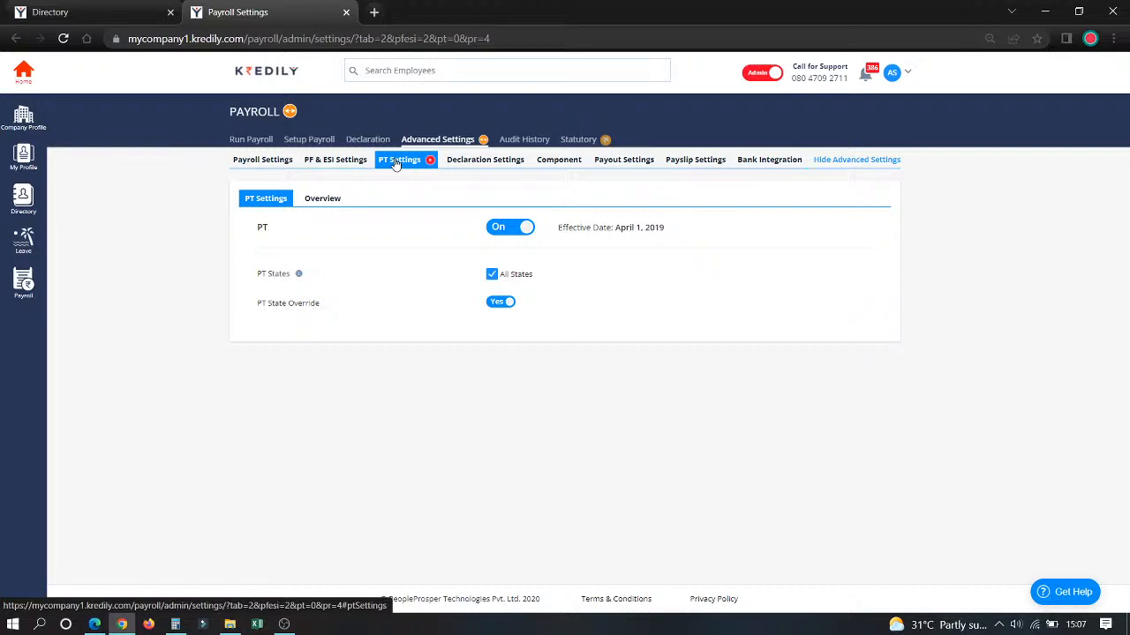
left_click(480, 167)
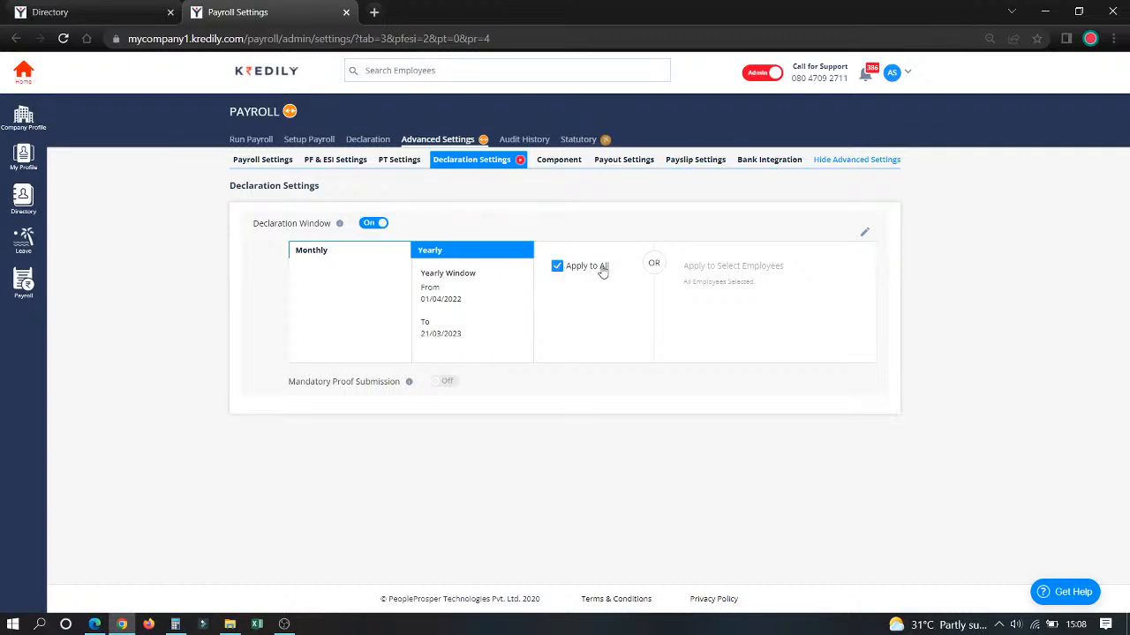
left_click_drag(682, 268, 737, 270)
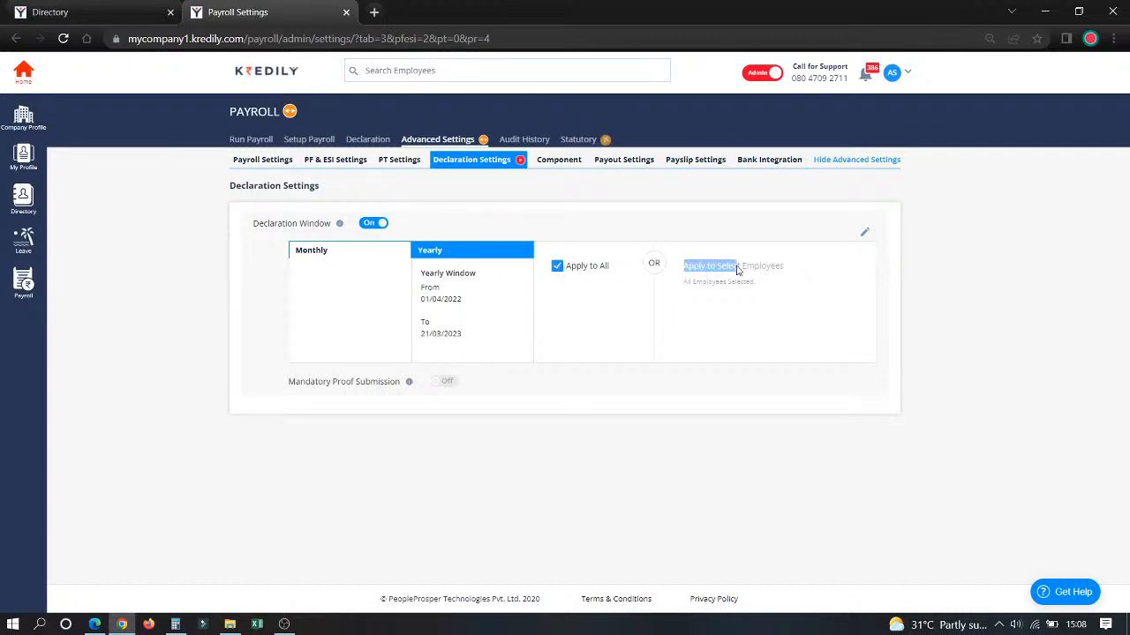
left_click(864, 233)
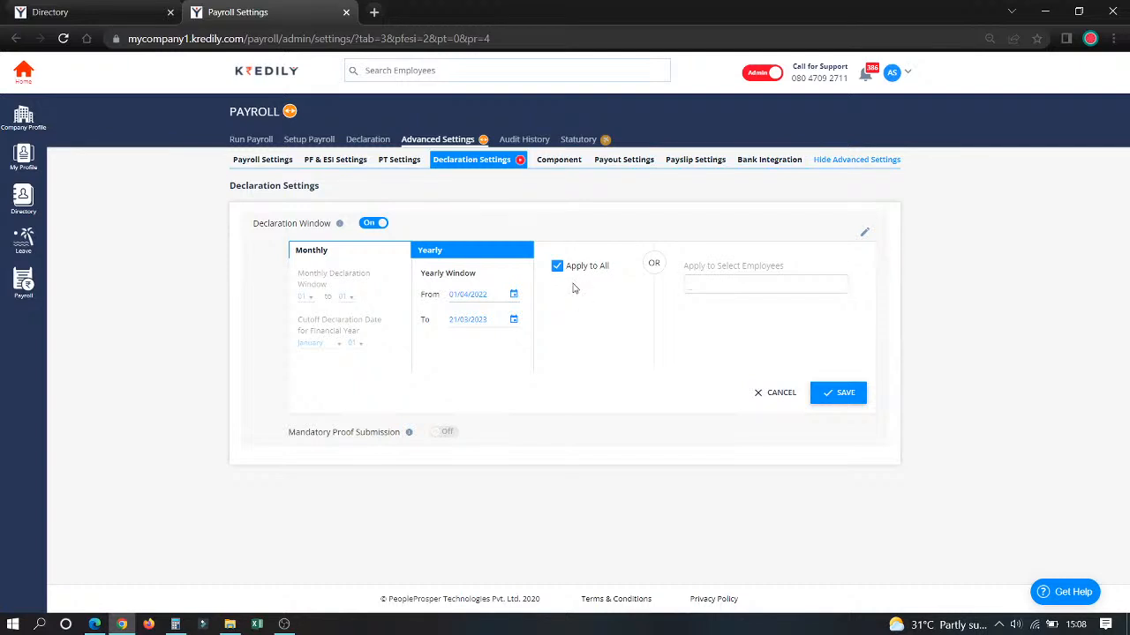
left_click(777, 394)
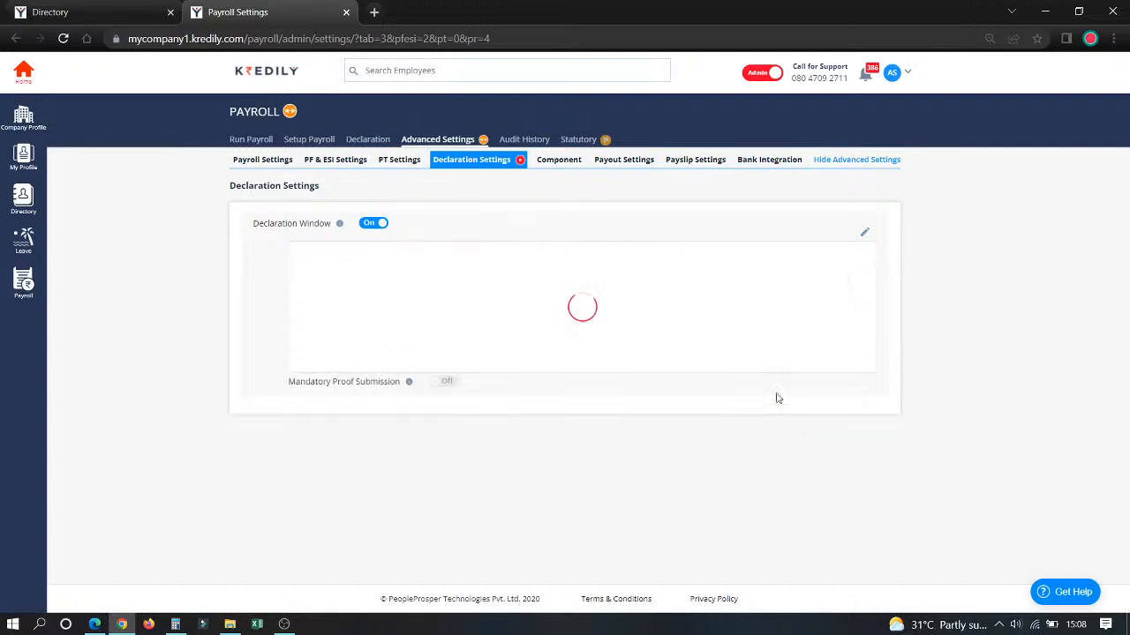
Step: Open the base salary structure for editing and inspect its component formulas and the Special Allowance name
left_click(557, 168)
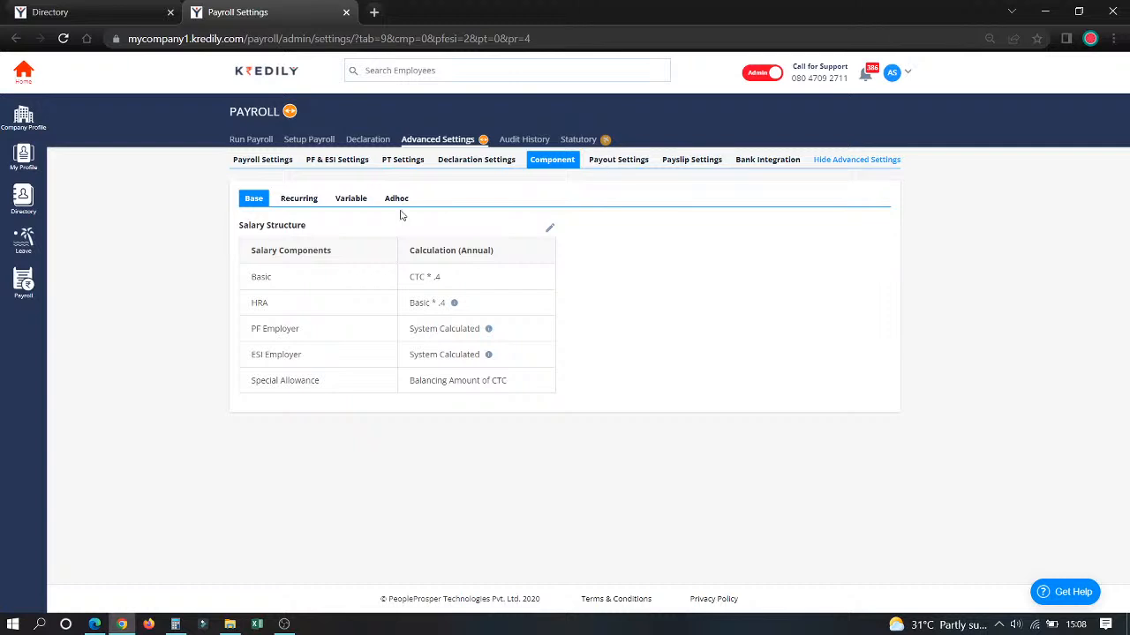
left_click(550, 229)
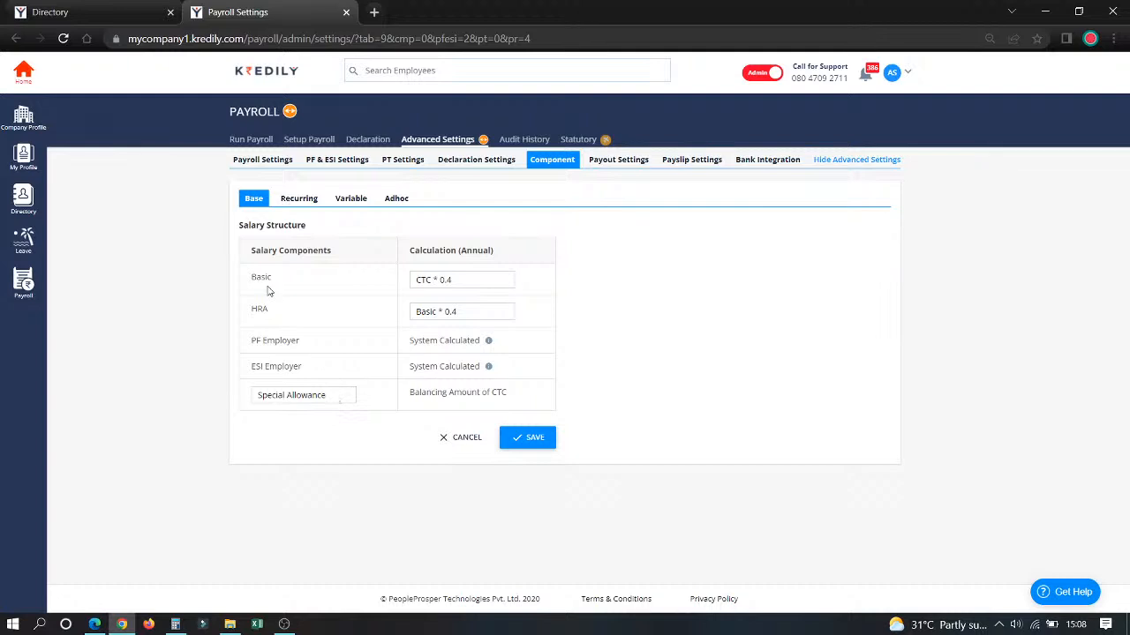
left_click_drag(343, 392, 250, 419)
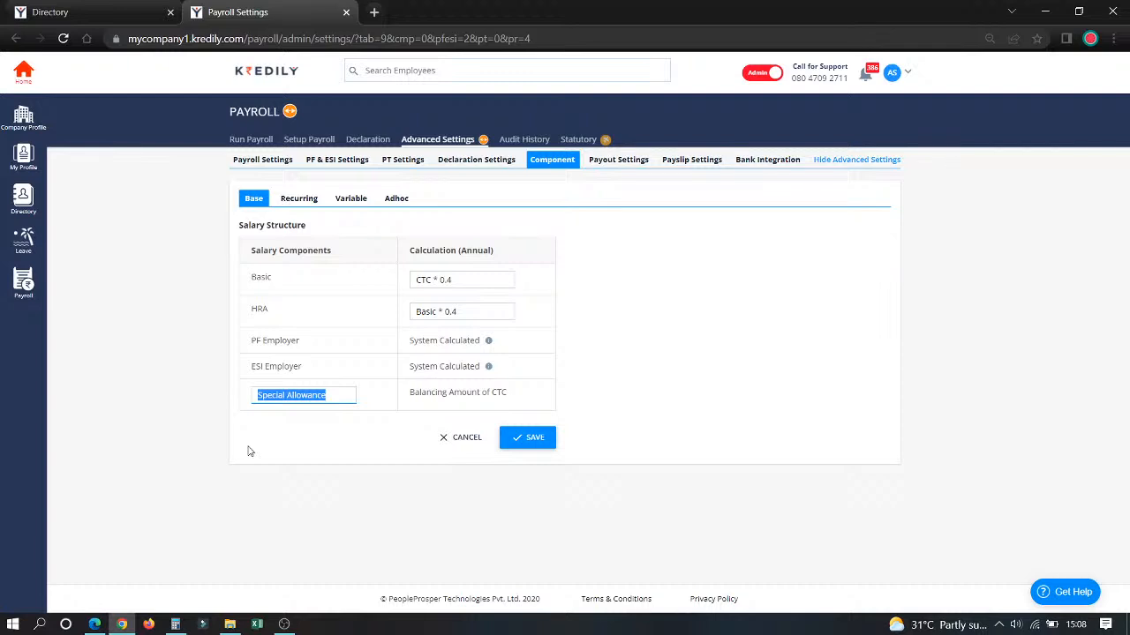
Step: Review the list of recurring salary components and the blank form for creating one, closing it without saving
left_click(312, 208)
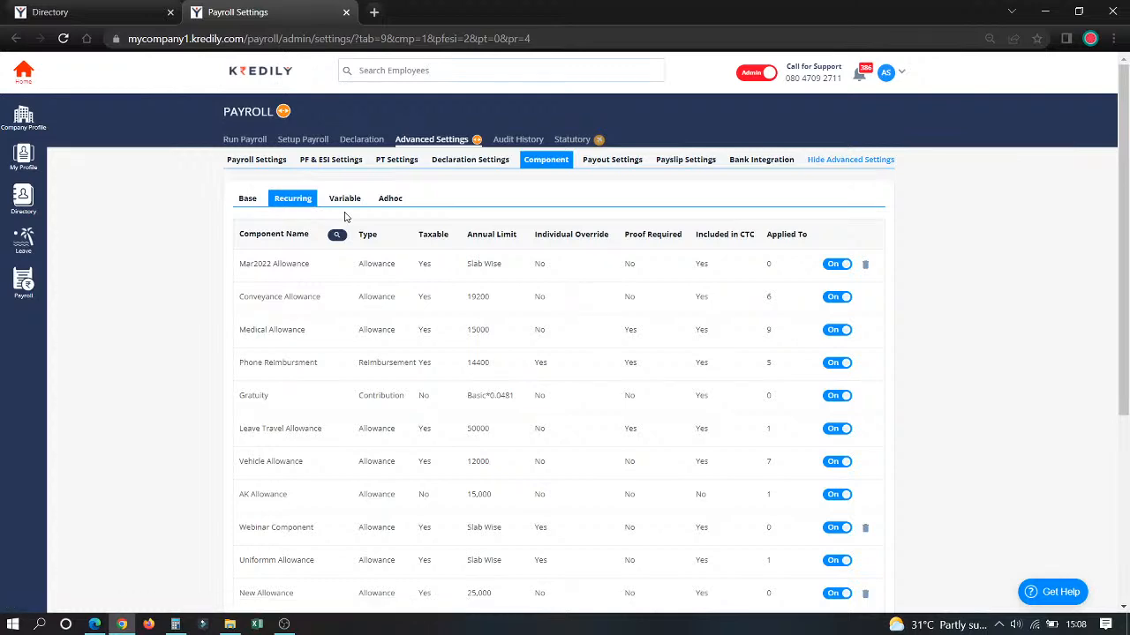
scroll(299, 387, "down", 4)
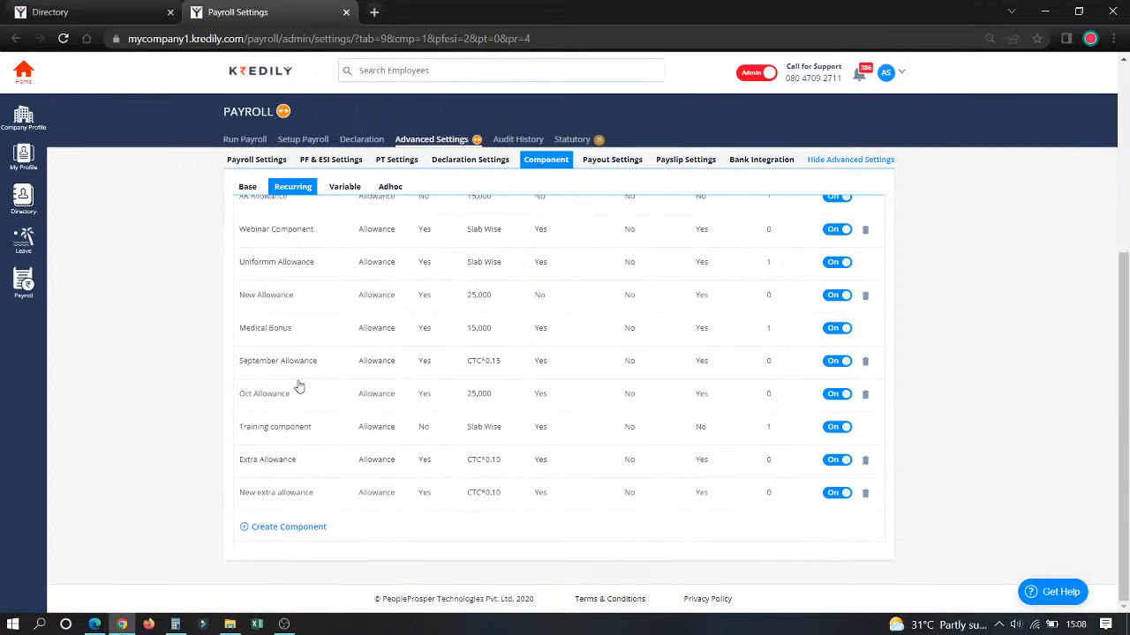
scroll(299, 386, "up", 3)
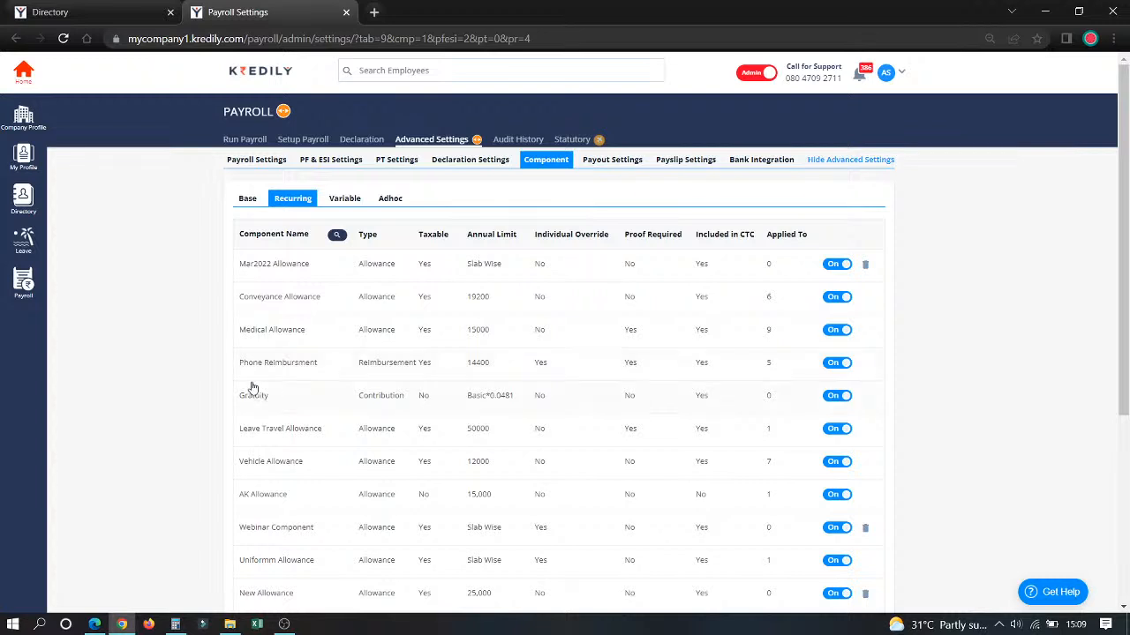
scroll(259, 388, "down", 4)
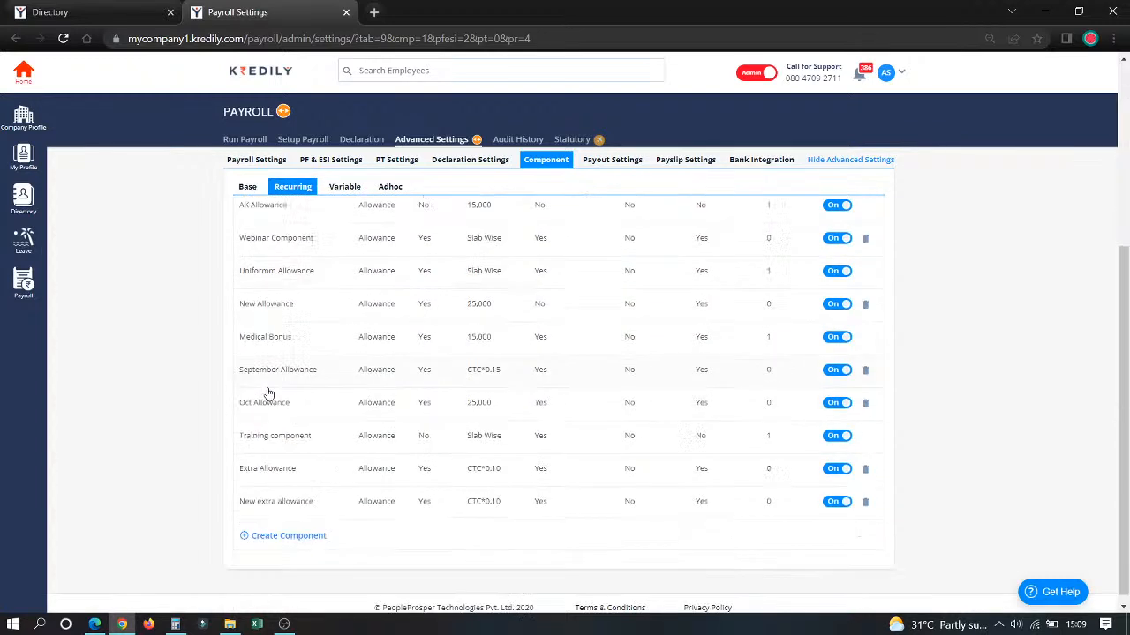
left_click(270, 530)
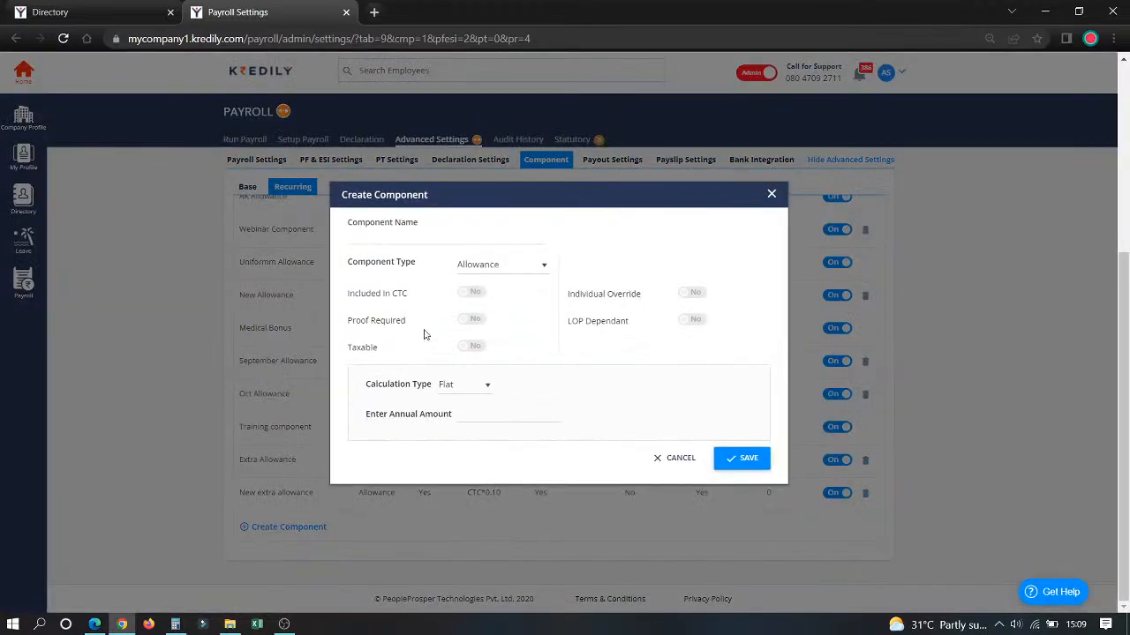
left_click(771, 196)
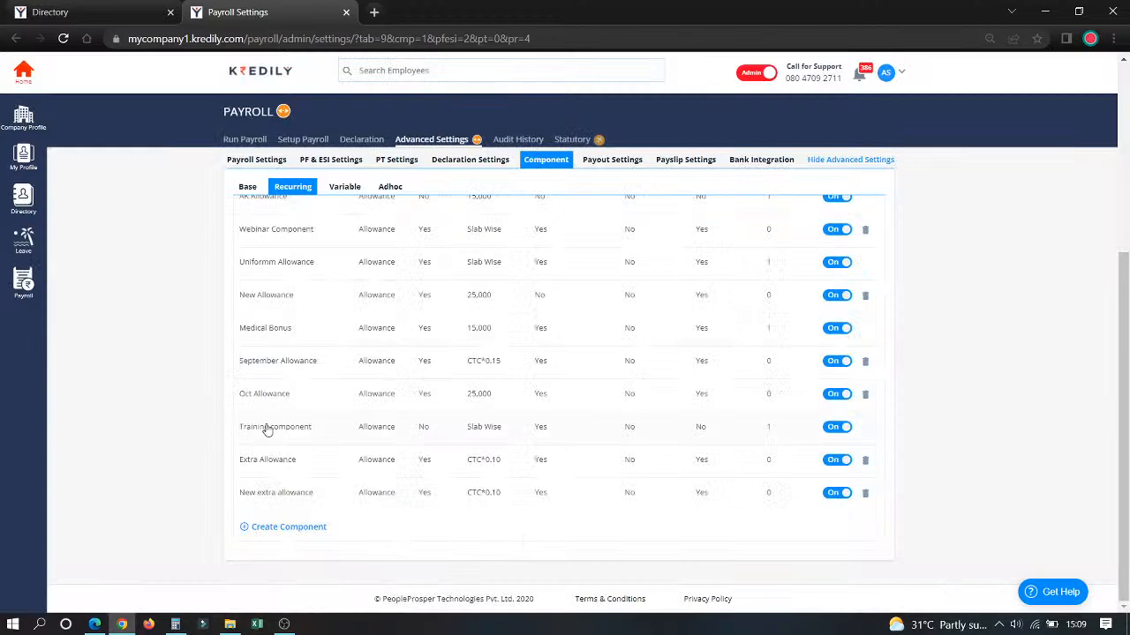
Step: Open the Medical Allowance recurring component and inspect its name and available component types, keeping it as an Allowance
scroll(265, 459, "up", 4)
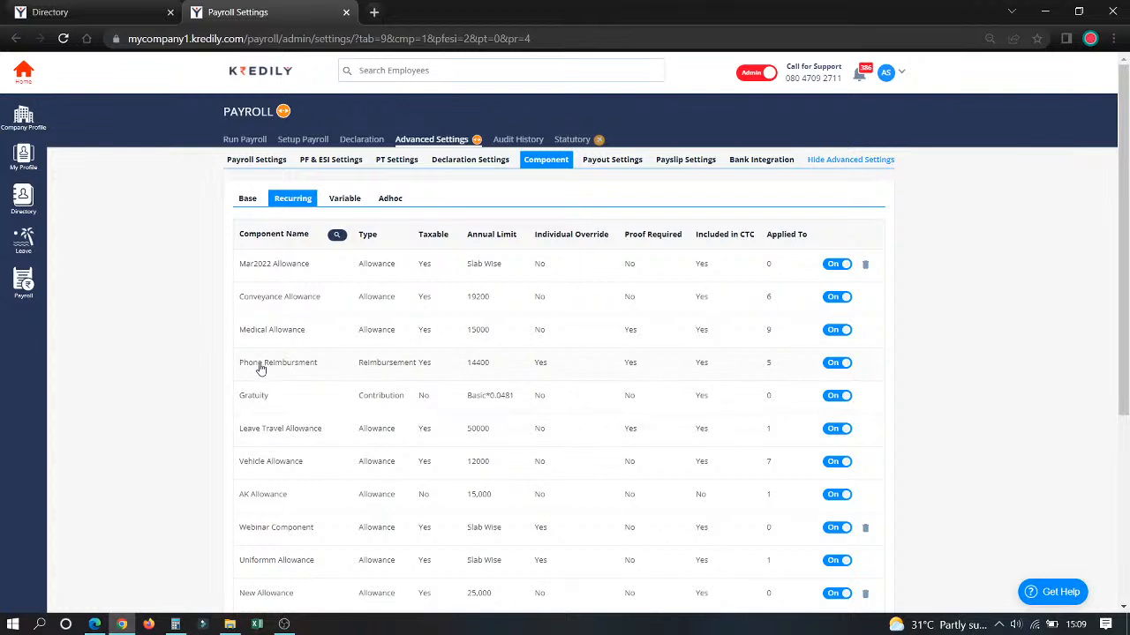
left_click(257, 330)
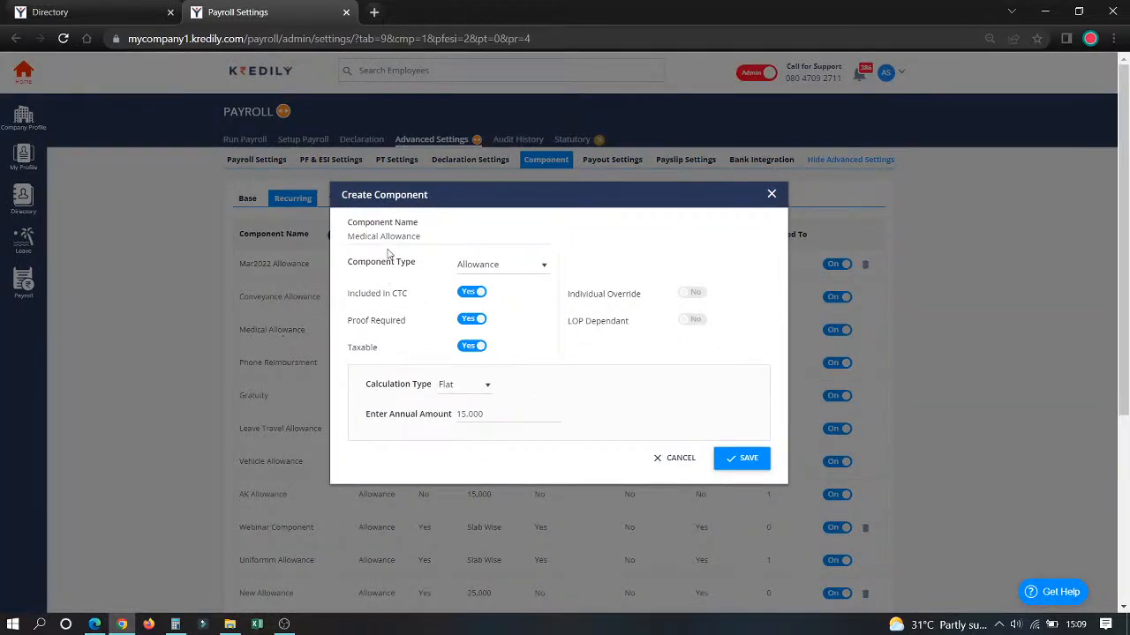
left_click_drag(434, 233, 275, 245)
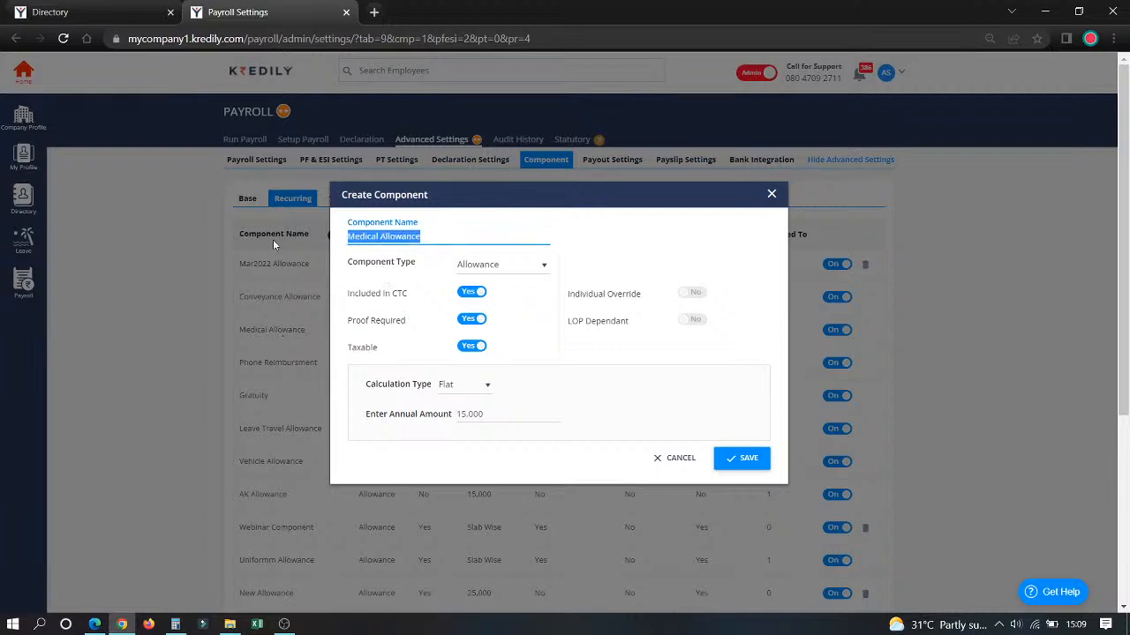
left_click(390, 237)
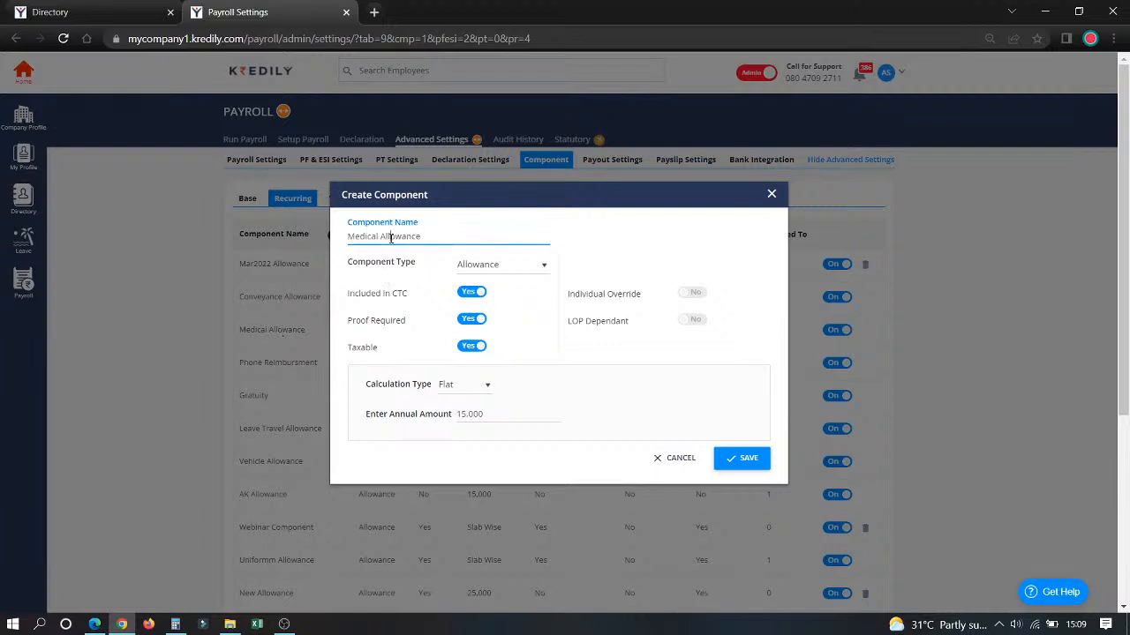
left_click(470, 267)
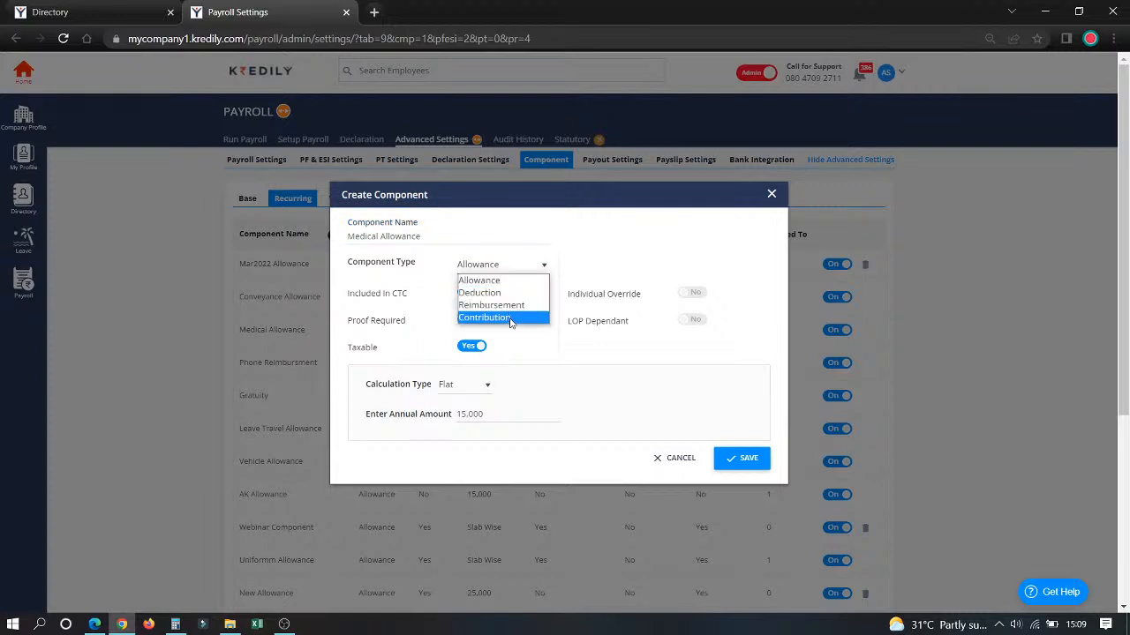
left_click(527, 280)
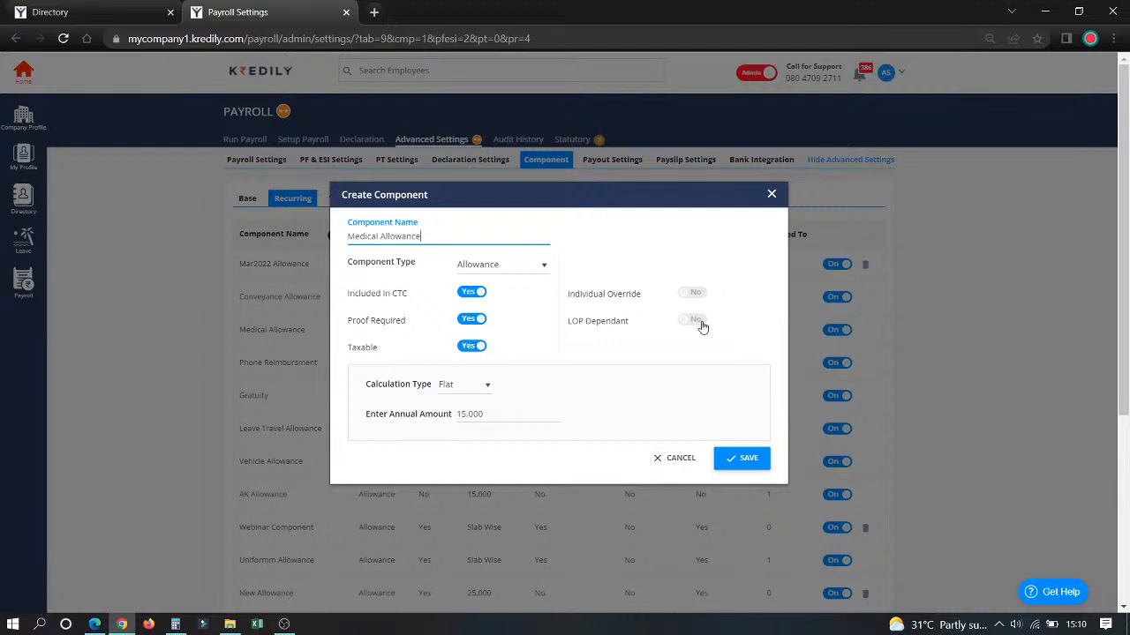
Step: Keep Medical Allowance on Flat calculation and replace its annual amount with the formula CTC*0.10
left_click(465, 394)
left_click(461, 402)
left_click_drag(482, 412, 447, 412)
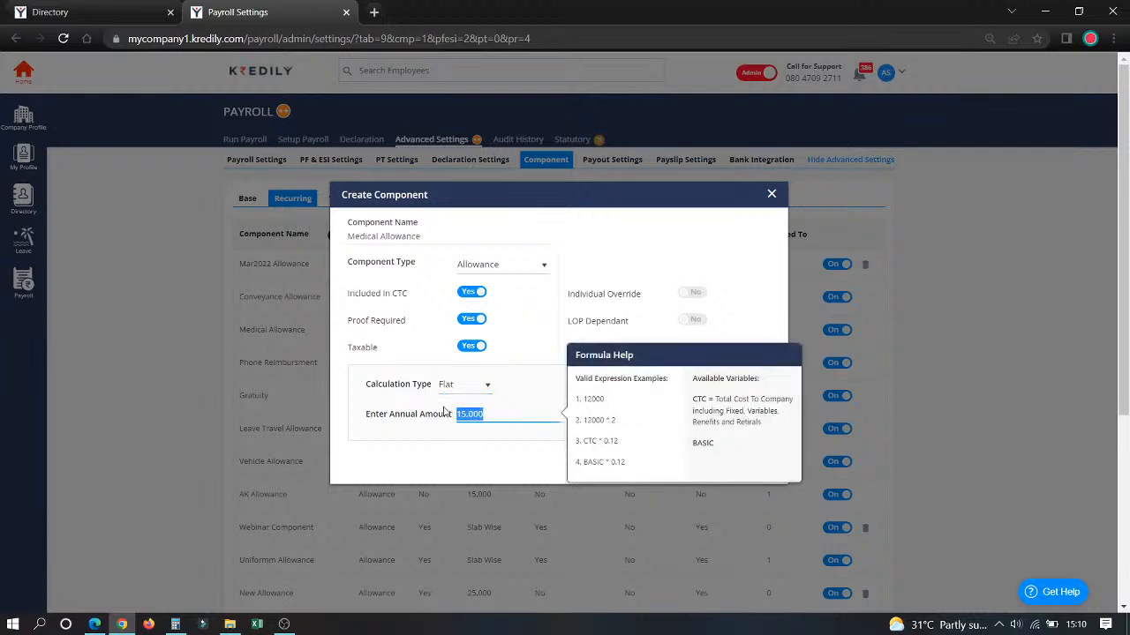
left_click(496, 415)
key("BackSpace")
key("BackSpace")
key("BackSpace")
key("BackSpace")
key("BackSpace")
key("BackSpace")
type("ctc")
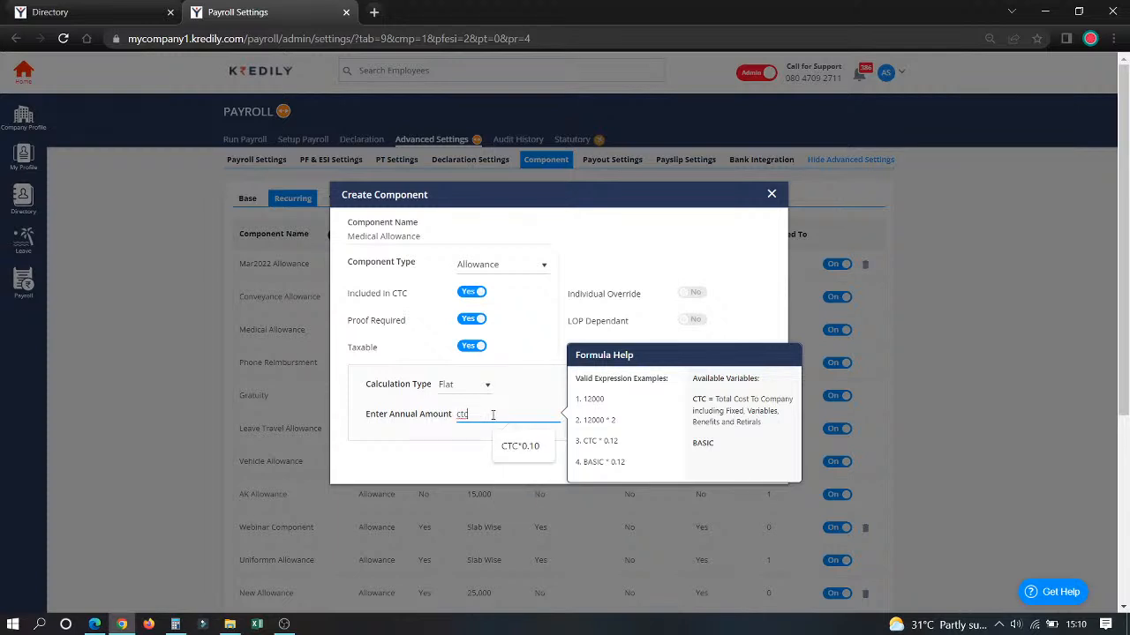
left_click(526, 452)
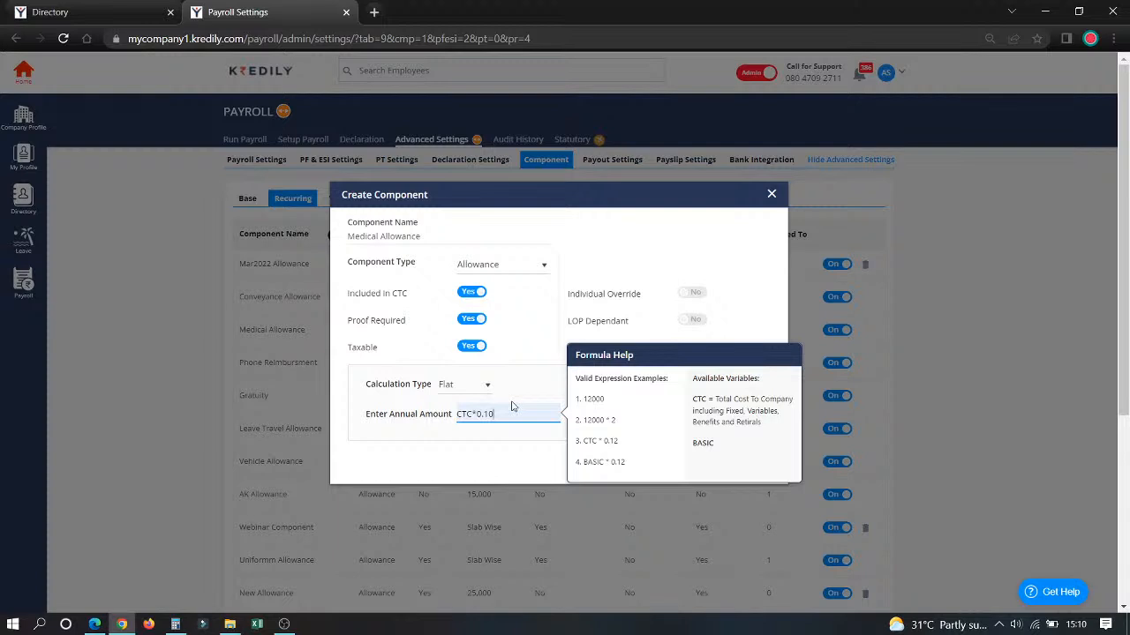
Step: Switch the Medical Allowance calculation to Slab Wise and set the first slab, up to 3,00,000, to 10,000 per annum
left_click(459, 388)
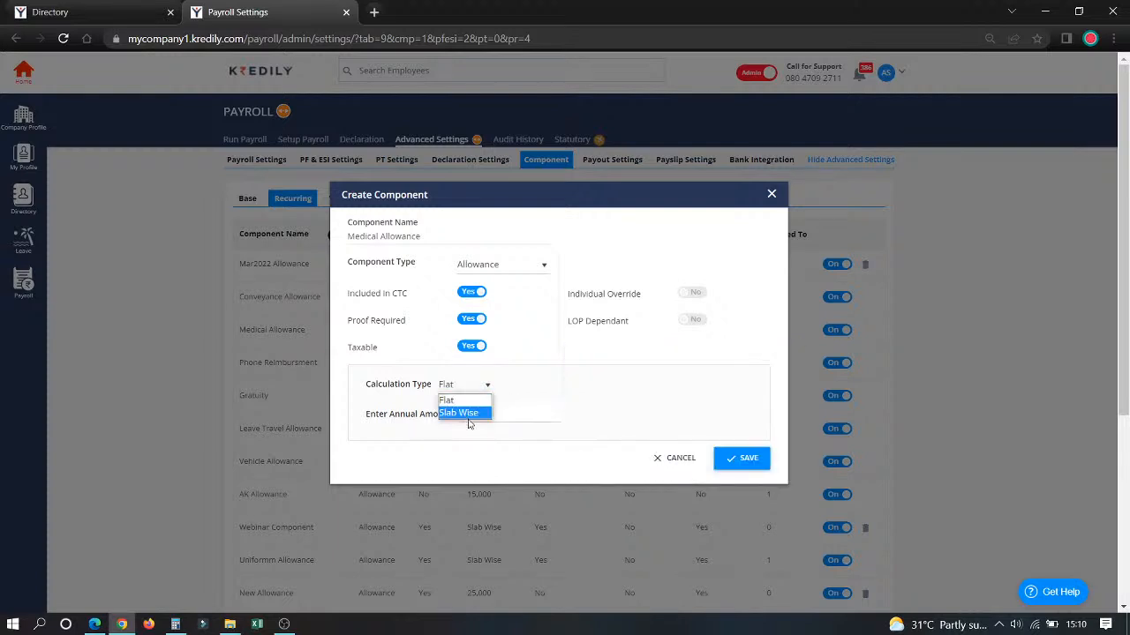
left_click(466, 414)
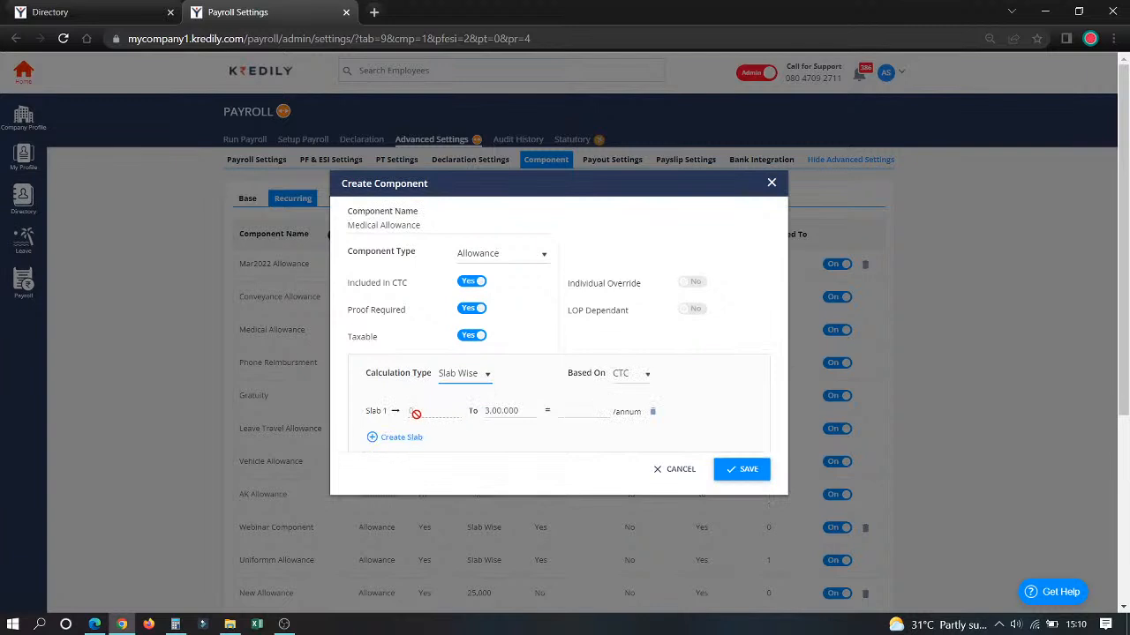
left_click(585, 415)
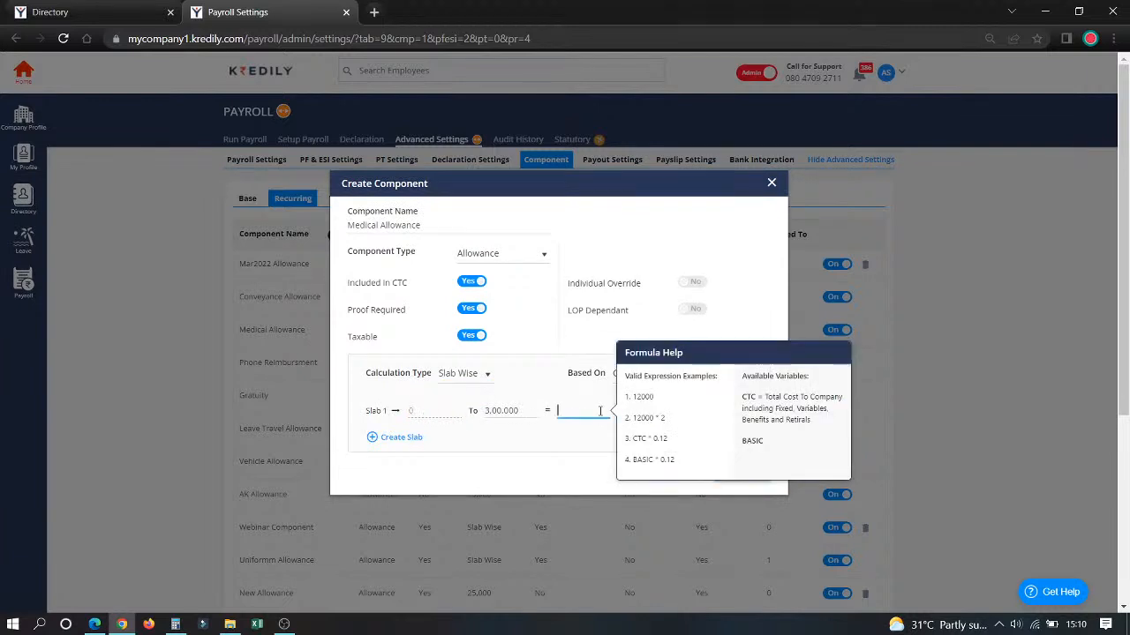
type("10,000")
Step: Add a second slab up to 5,00,000 paying 20,000 per annum, and cancel the Medical Allowance edits
left_click(387, 440)
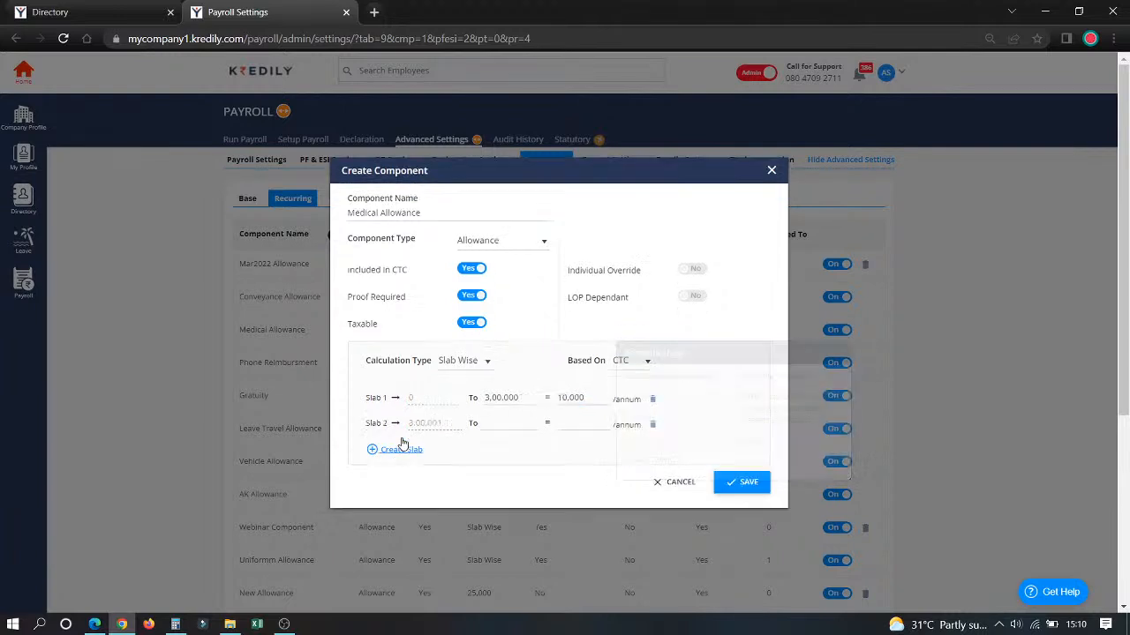
left_click(518, 424)
type("5,00,000")
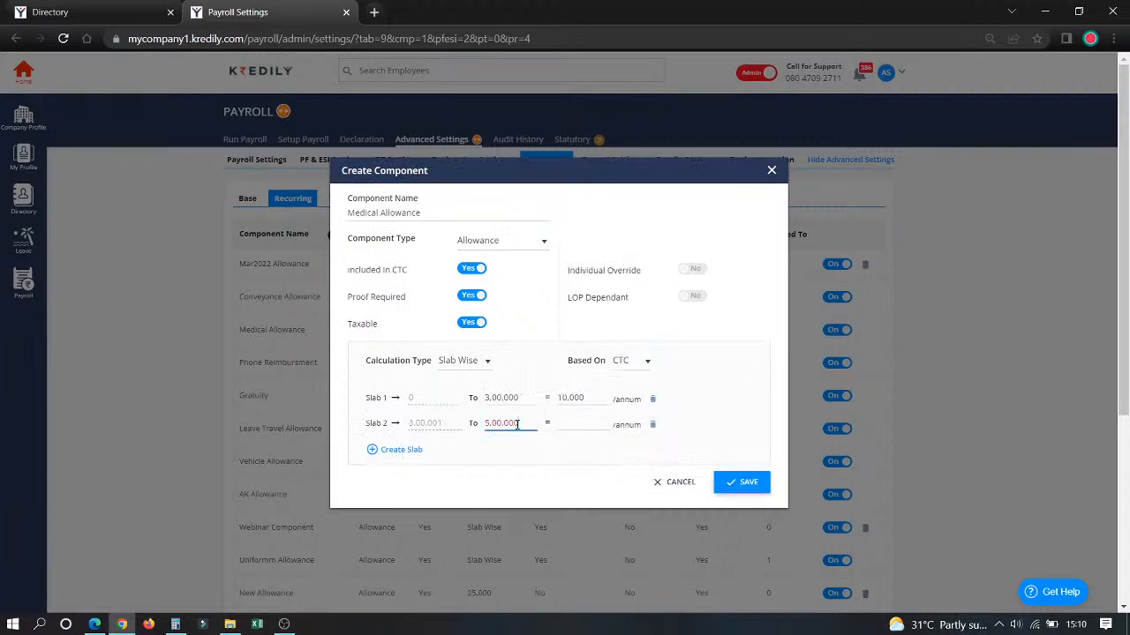
left_click(567, 424)
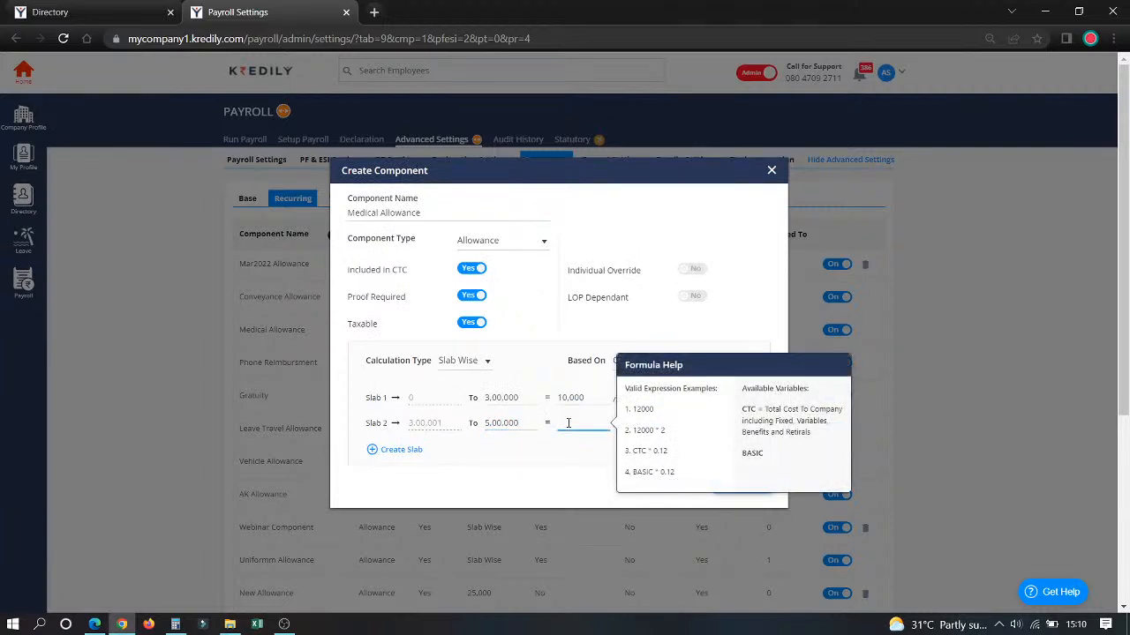
type("200000")
left_click(518, 473)
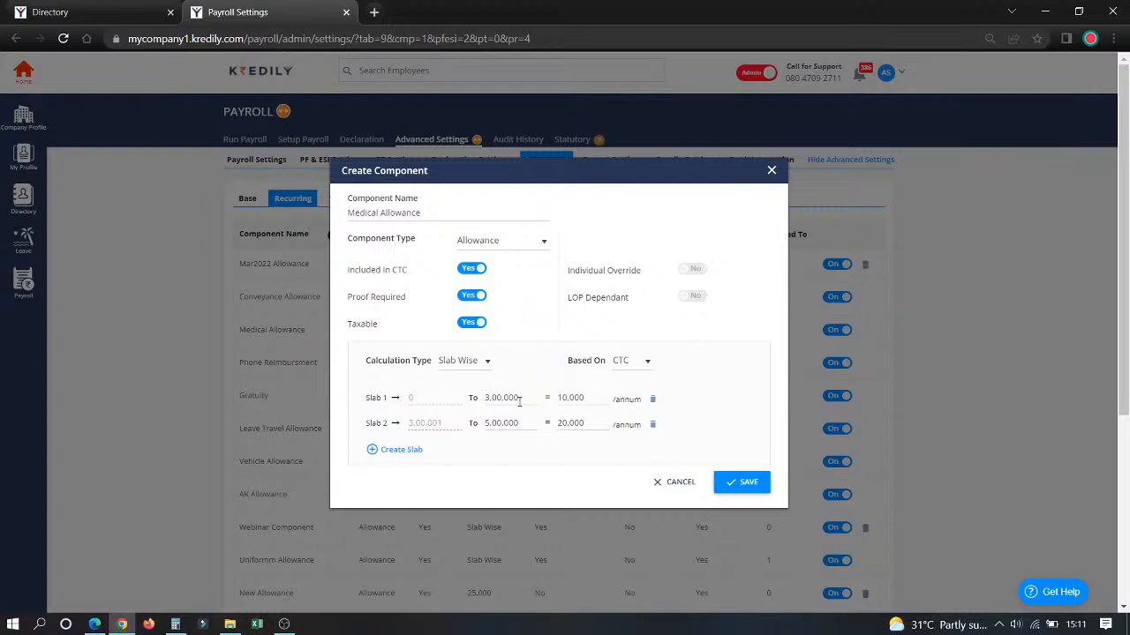
left_click(688, 491)
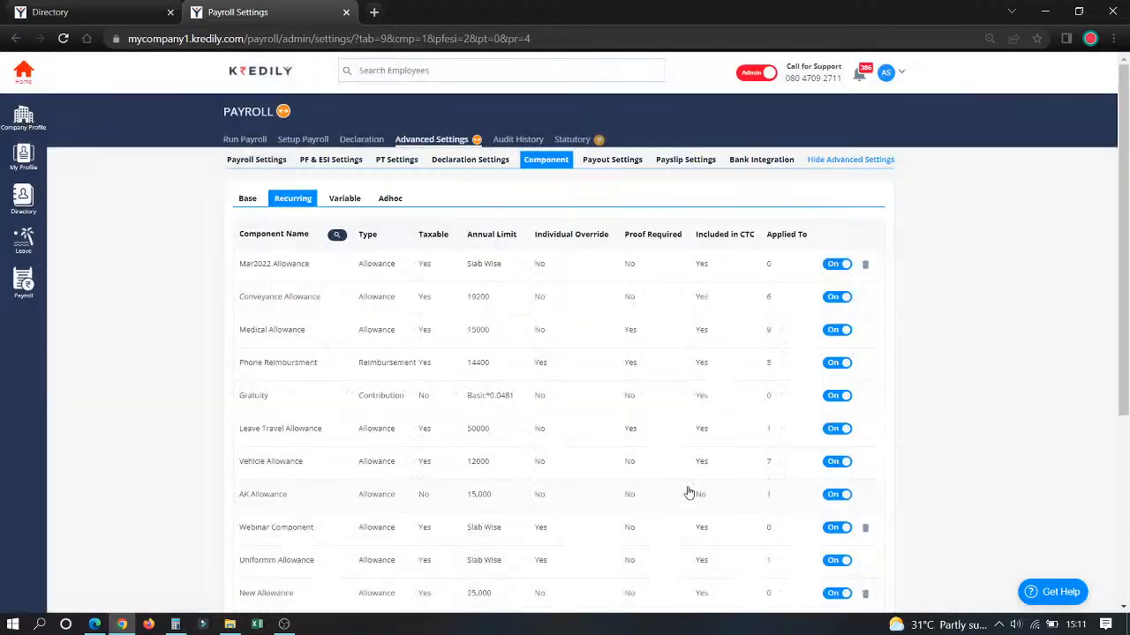
Step: Open the Annual Bonus variable component and inspect its payout frequency and due month options
left_click(349, 201)
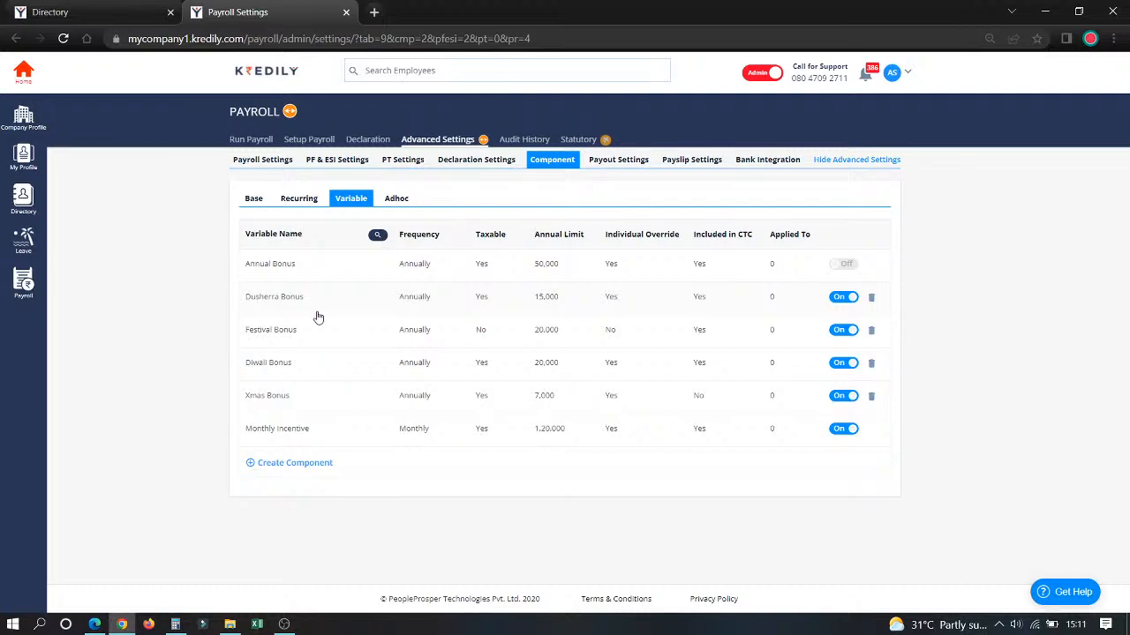
left_click(270, 264)
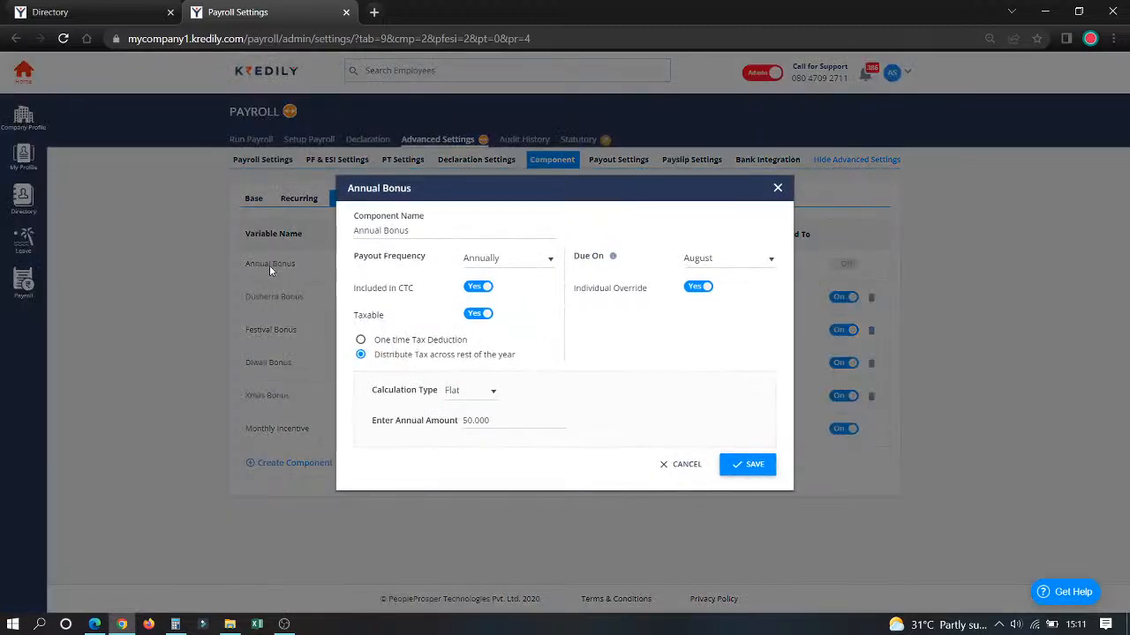
left_click(496, 258)
left_click(511, 313)
left_click(702, 262)
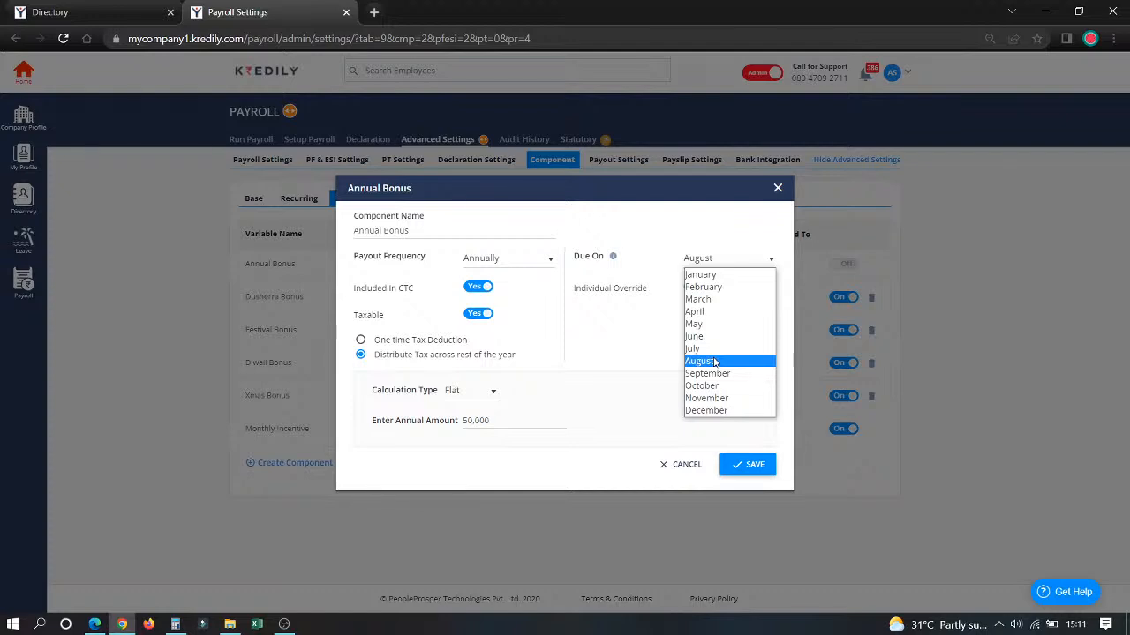
left_click(644, 339)
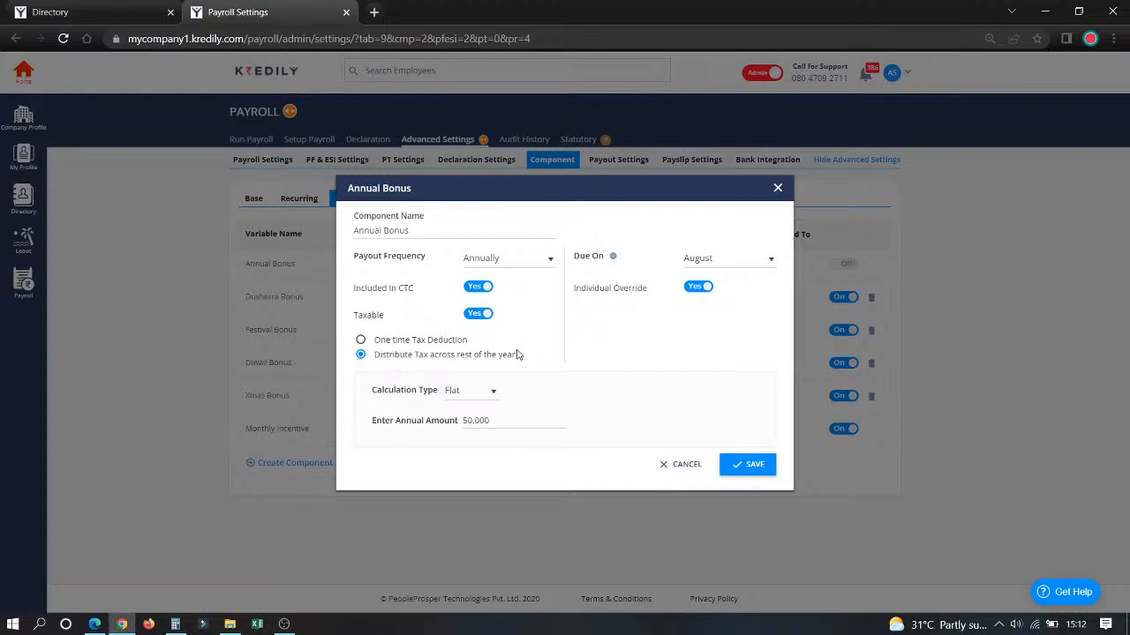
Step: Keep the Annual Bonus calculation type at Flat and save the component
left_click(462, 390)
left_click(475, 404)
left_click(745, 470)
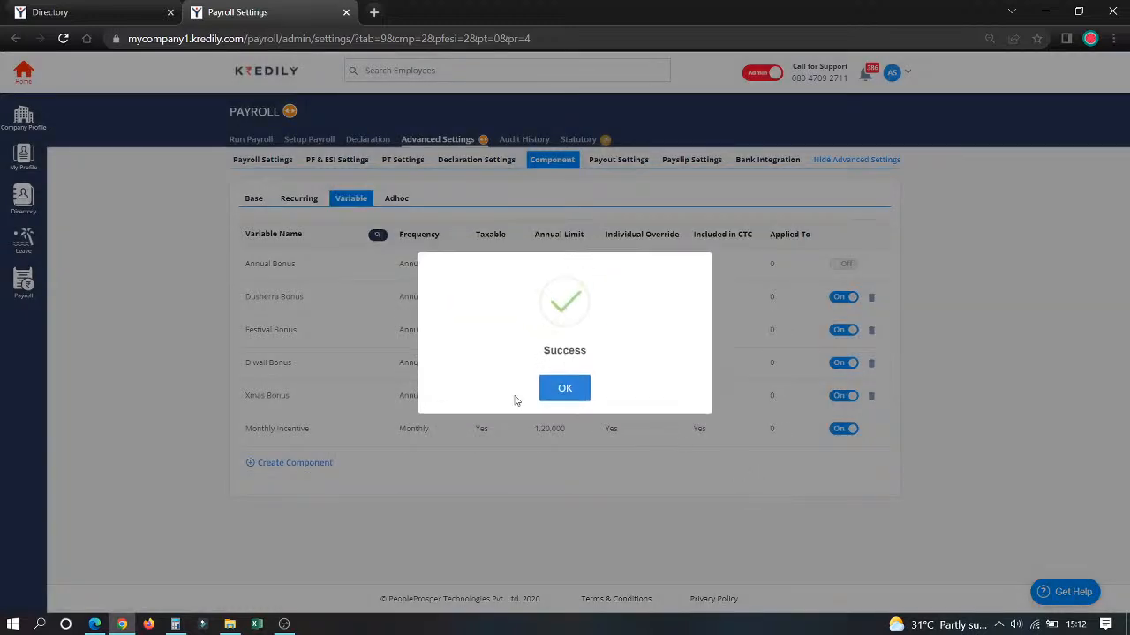
left_click(555, 388)
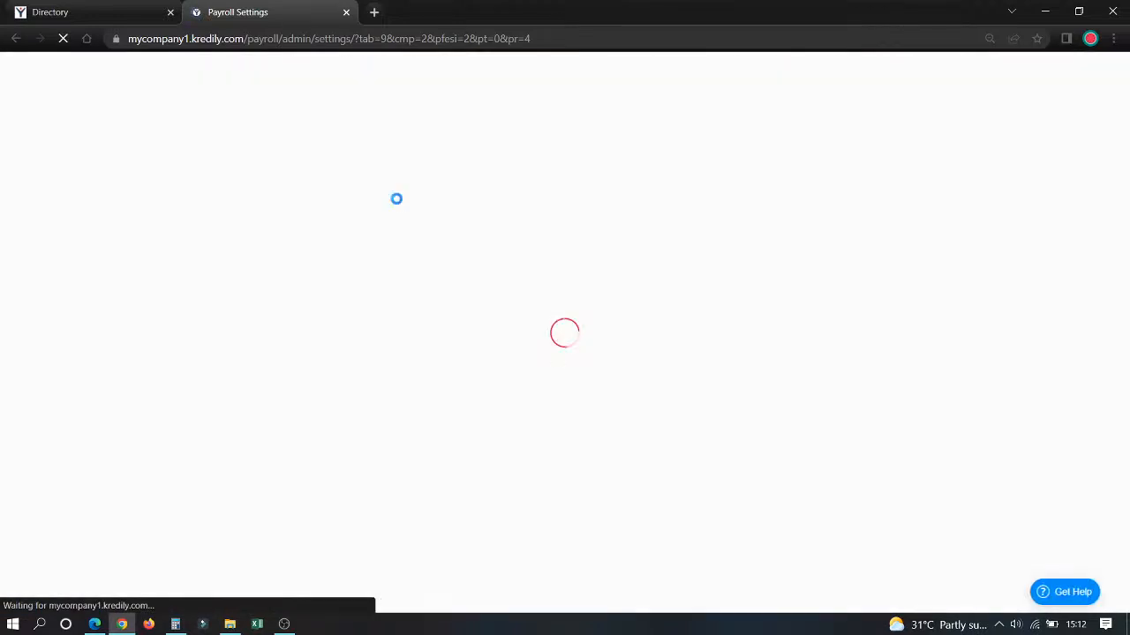
Step: Create an adhoc earning component named Random Allowance that is taxable and ESI applicable, and save it
left_click(397, 199)
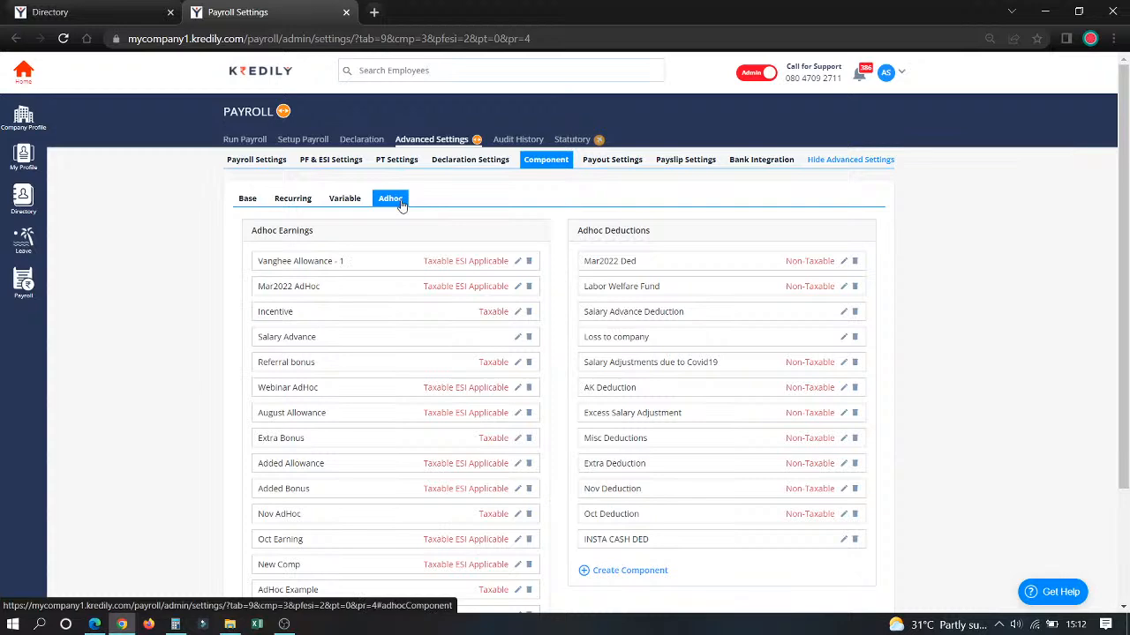
scroll(406, 335, "down", 3)
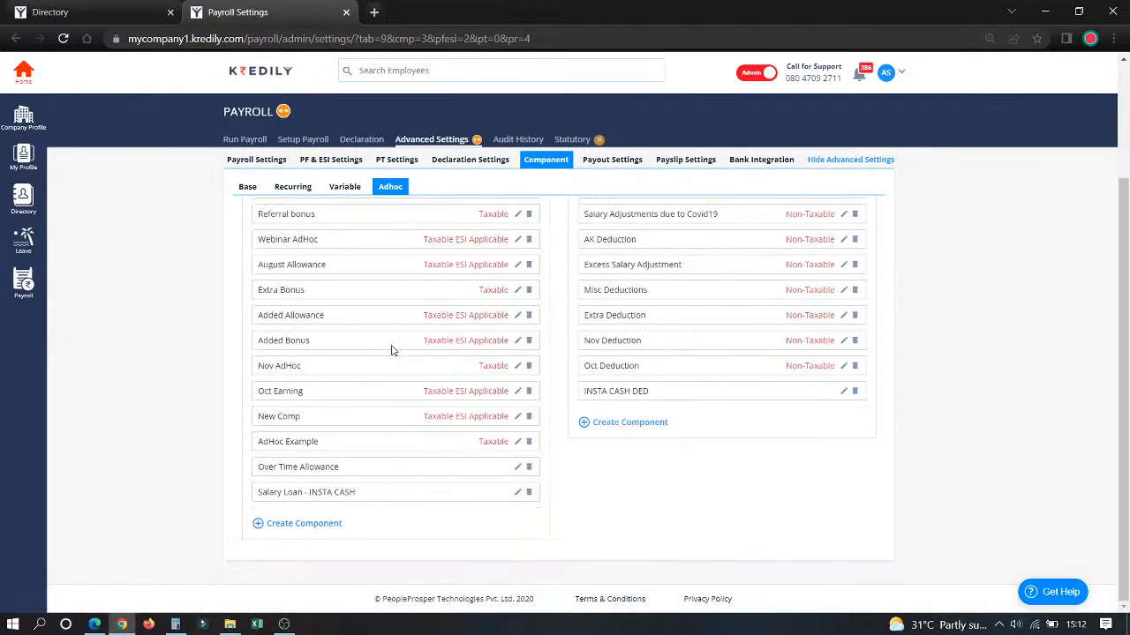
left_click(306, 526)
scroll(305, 525, "down", 1)
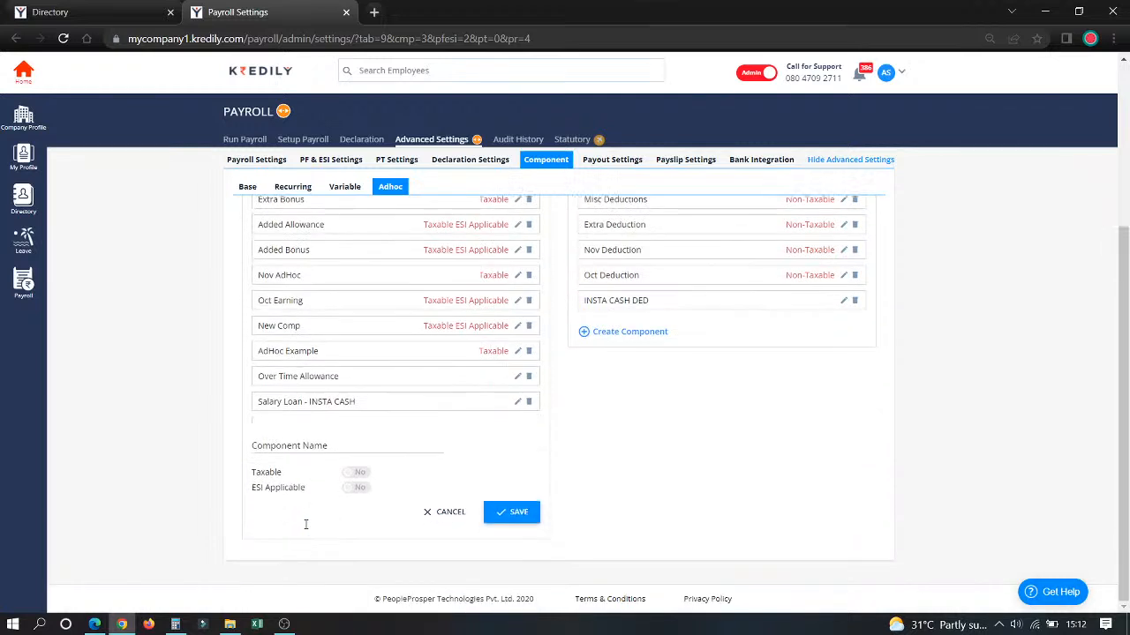
left_click(318, 443)
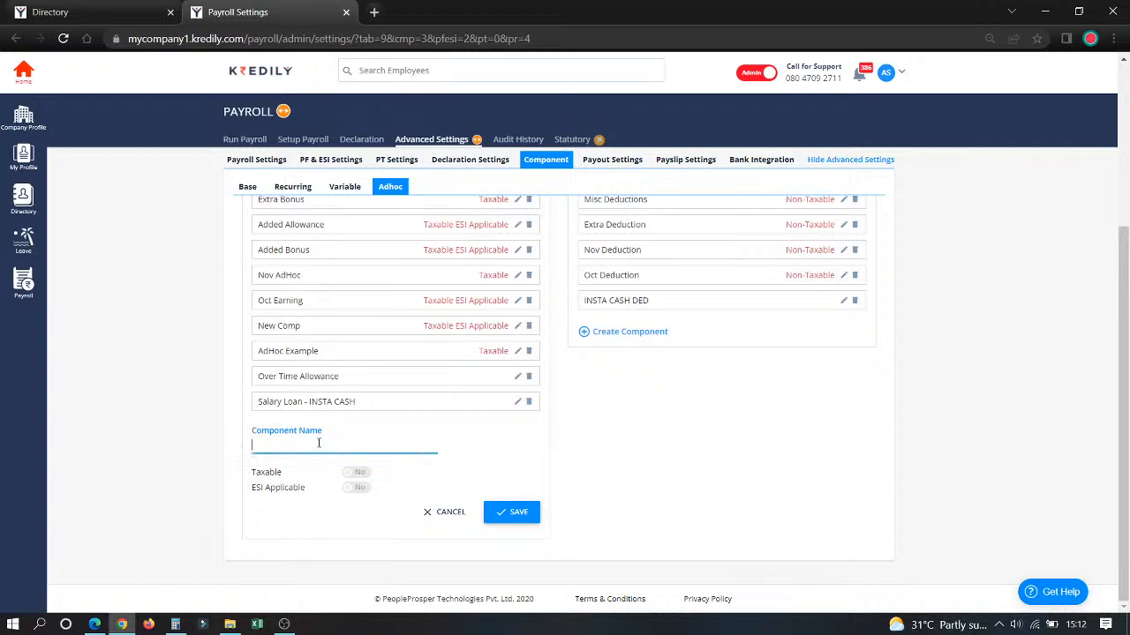
type("Random Allowance")
left_click(356, 472)
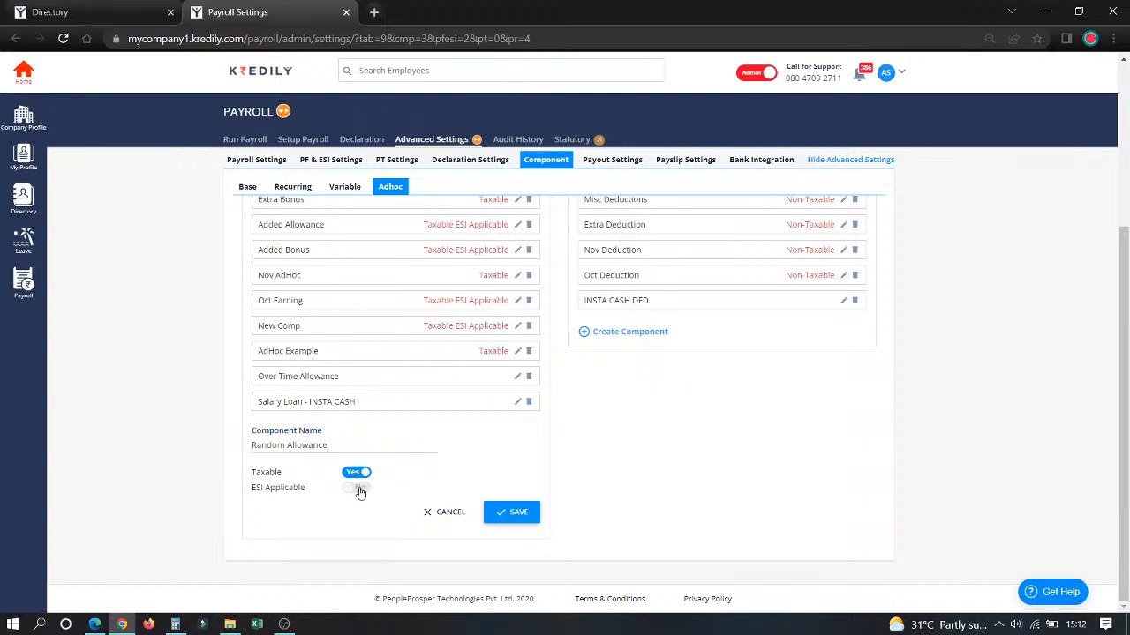
left_click(359, 488)
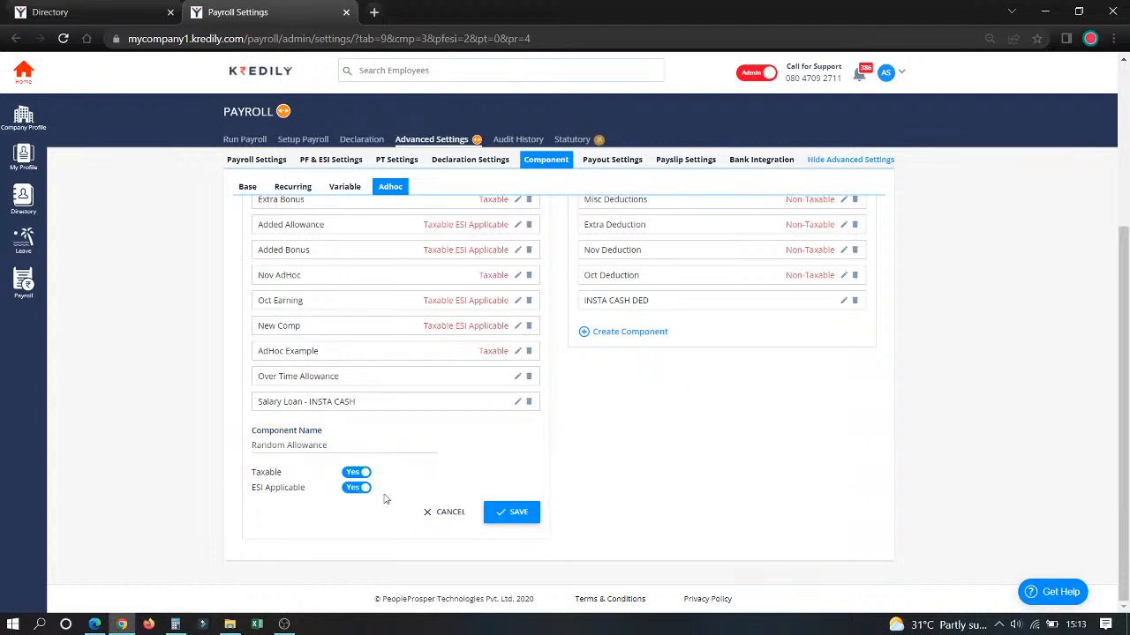
left_click(508, 513)
left_click(558, 389)
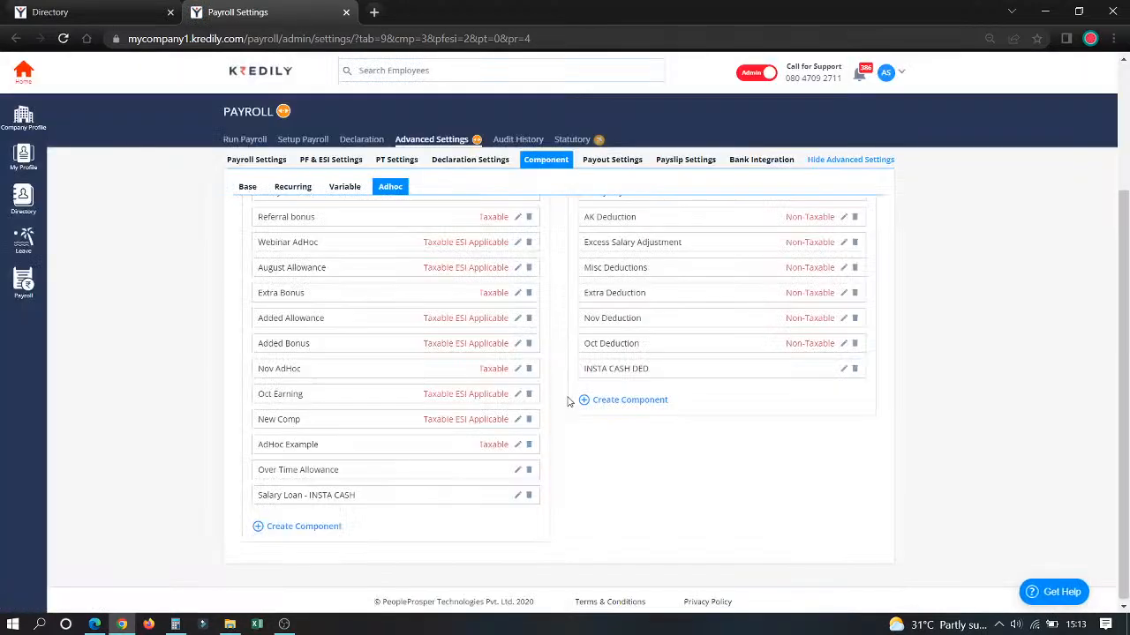
Step: Create an adhoc deduction component named Random Deduction that is removed from taxable income, and save it
left_click(598, 402)
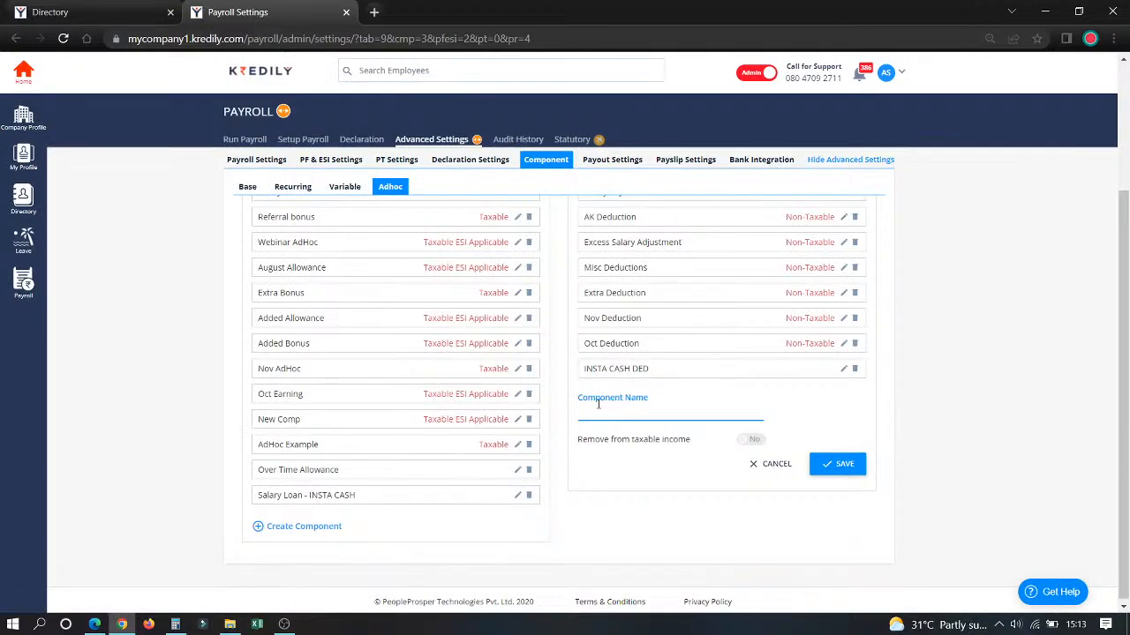
type("Random Deduction")
left_click(756, 439)
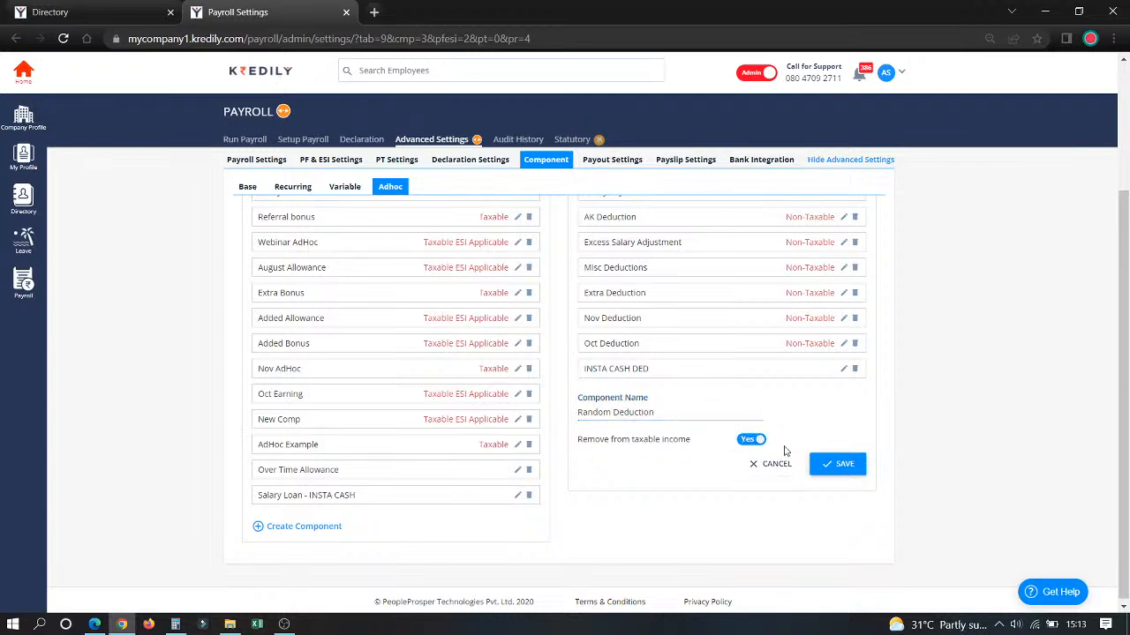
left_click(825, 470)
left_click(559, 389)
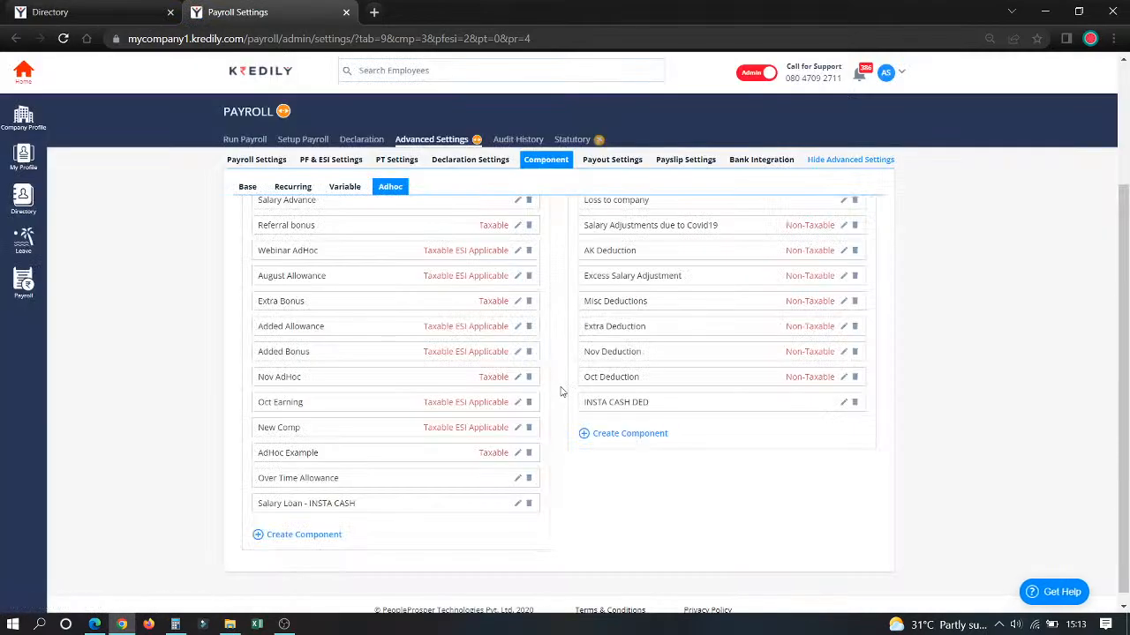
scroll(560, 391, "up", 2)
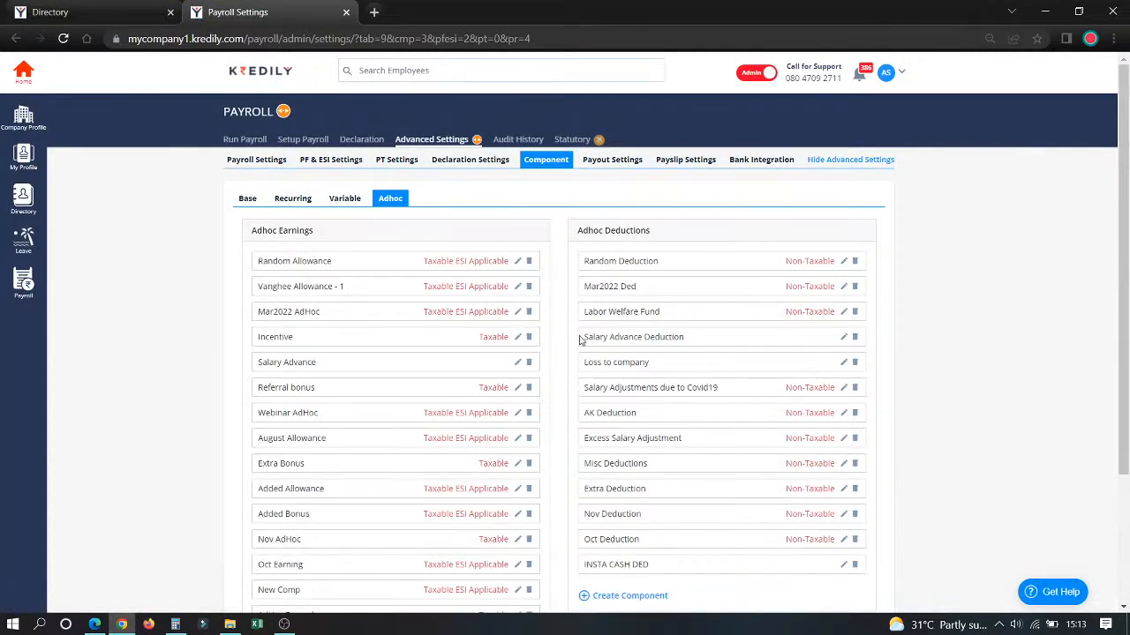
Step: Open the payout settings and inspect the bank transfer details of employee MC01 without changing them
left_click(611, 166)
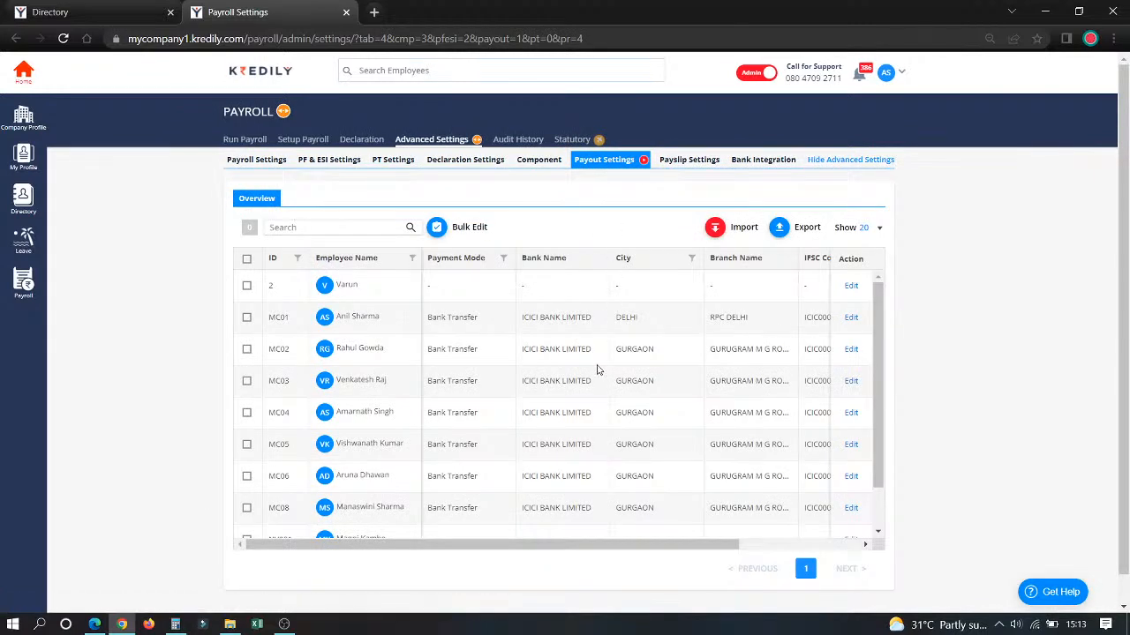
scroll(597, 370, "right", 3)
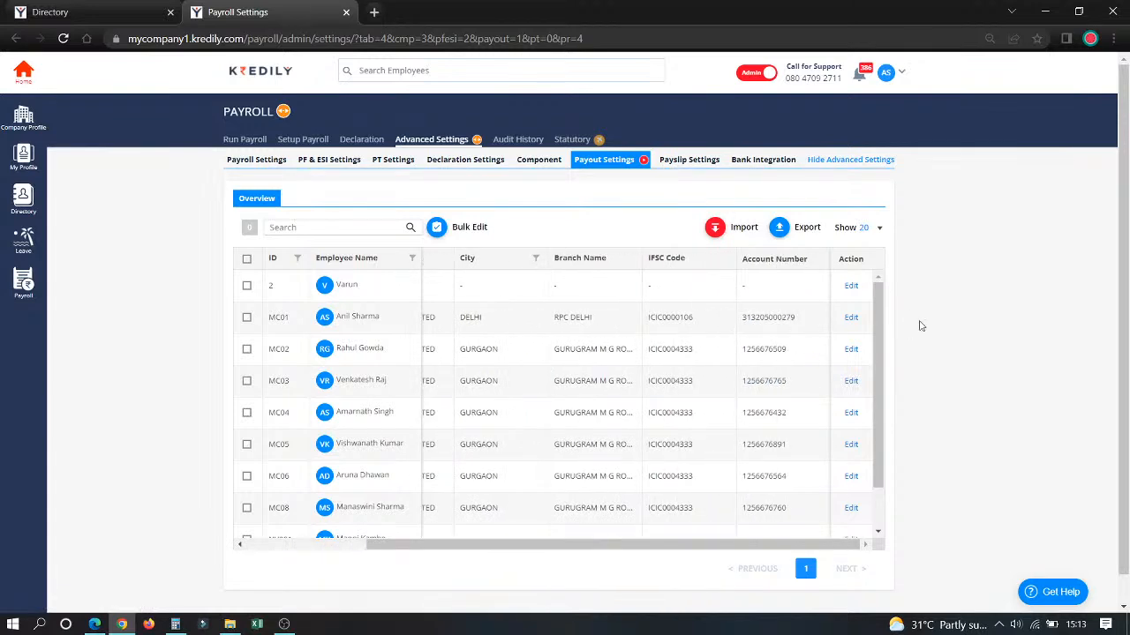
left_click(851, 316)
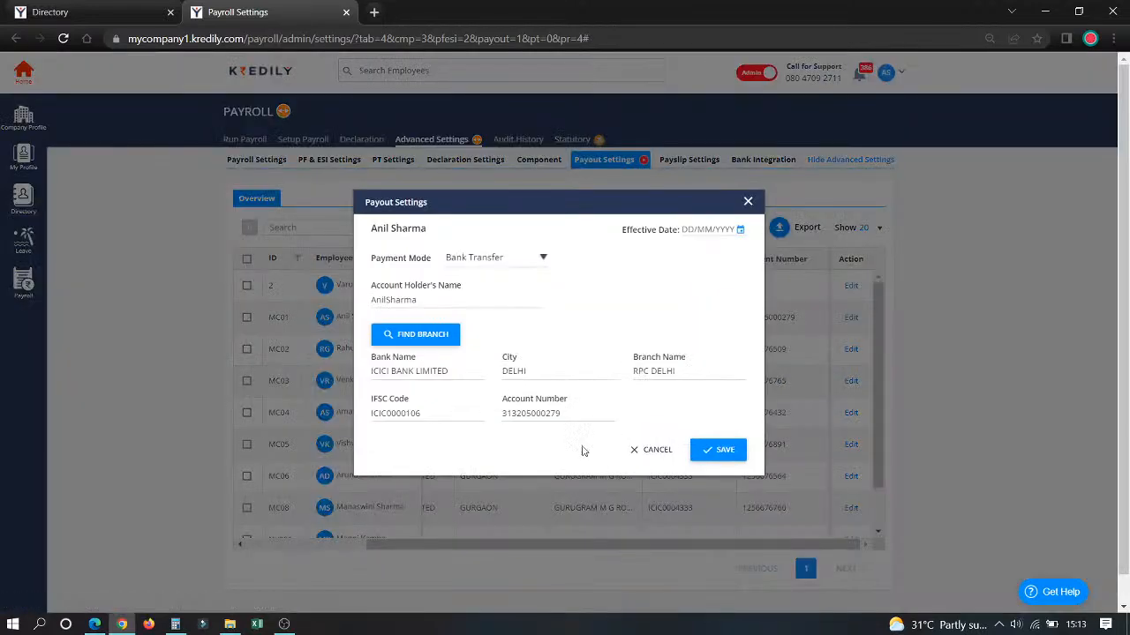
left_click(651, 451)
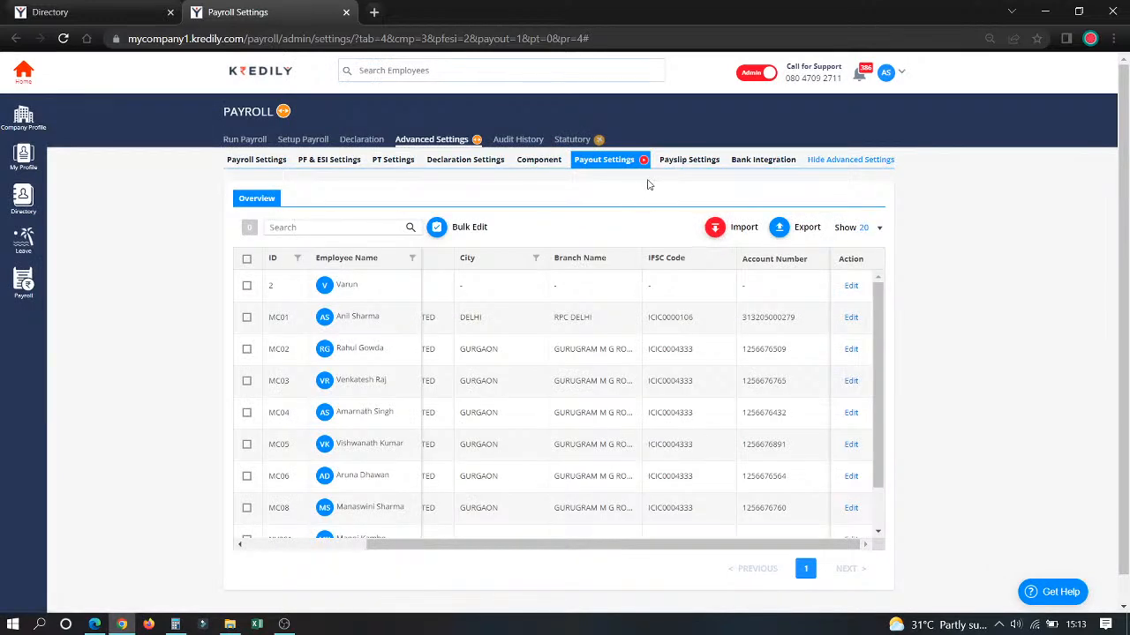
Step: View the payslip format settings and the KredPay bank integration page
left_click(689, 159)
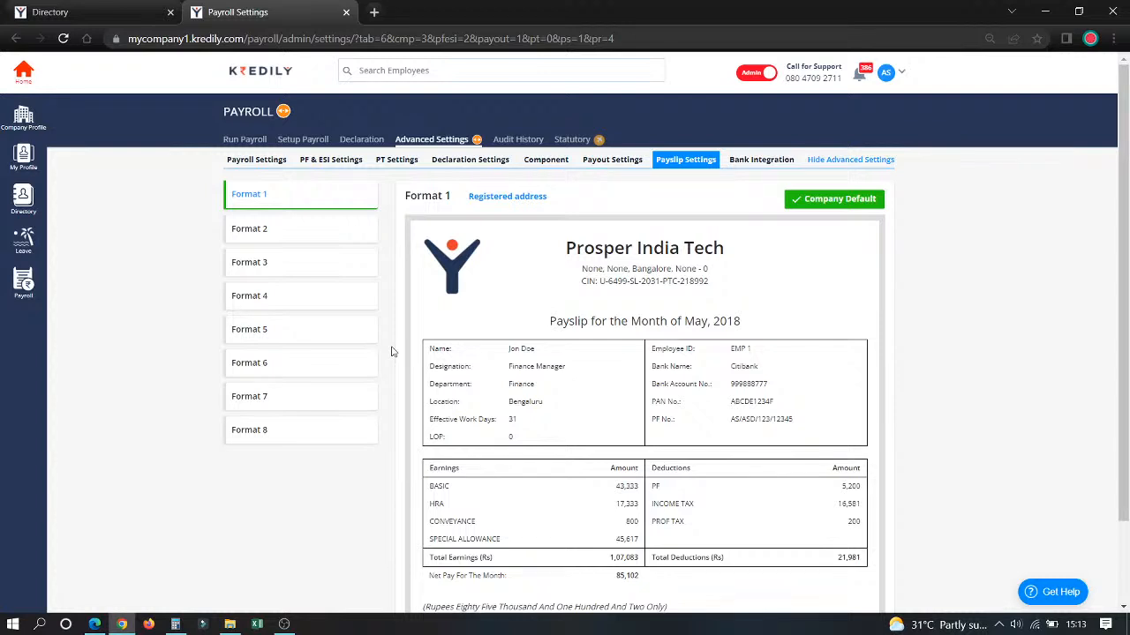
left_click(738, 161)
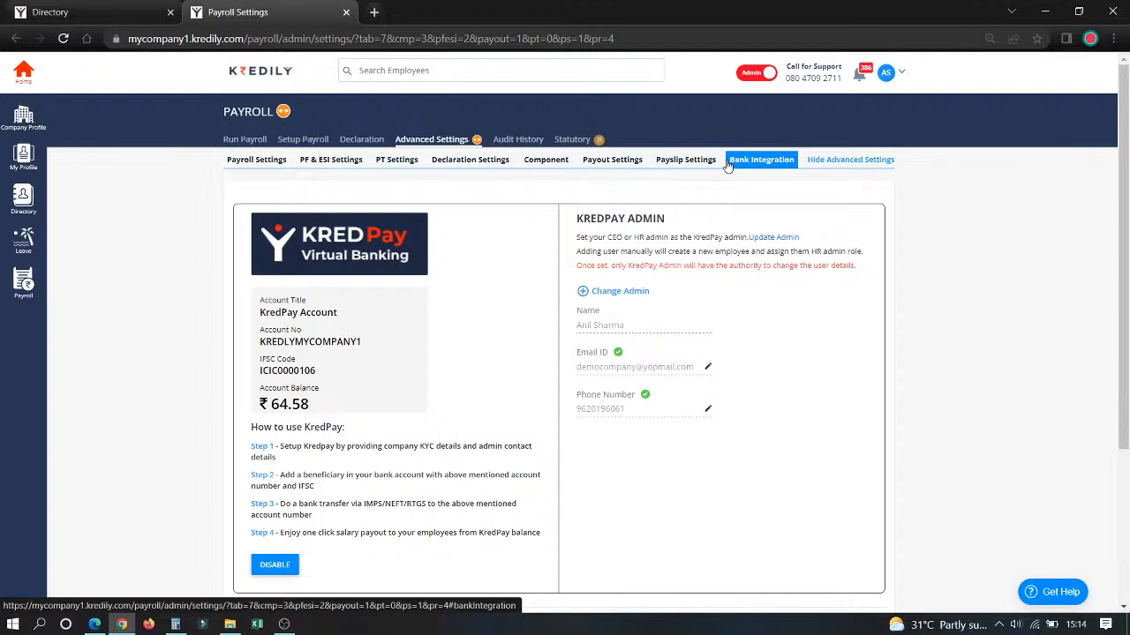
Step: Open the salary structure list in the payroll setup and examine the existing structures and the type options for a new one
left_click(319, 145)
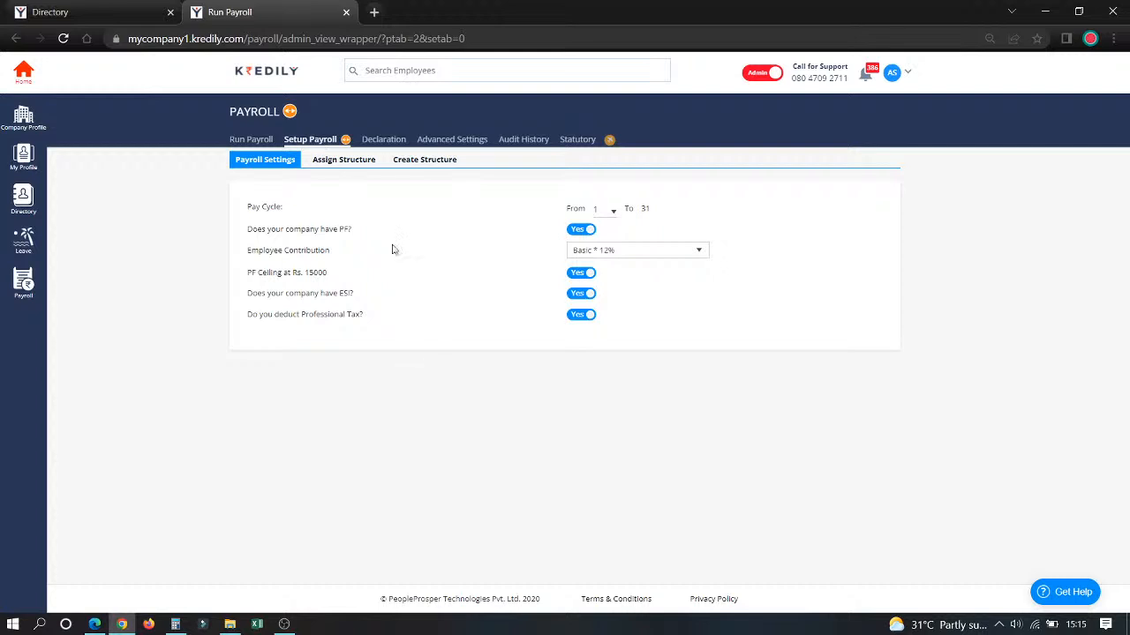
left_click(411, 165)
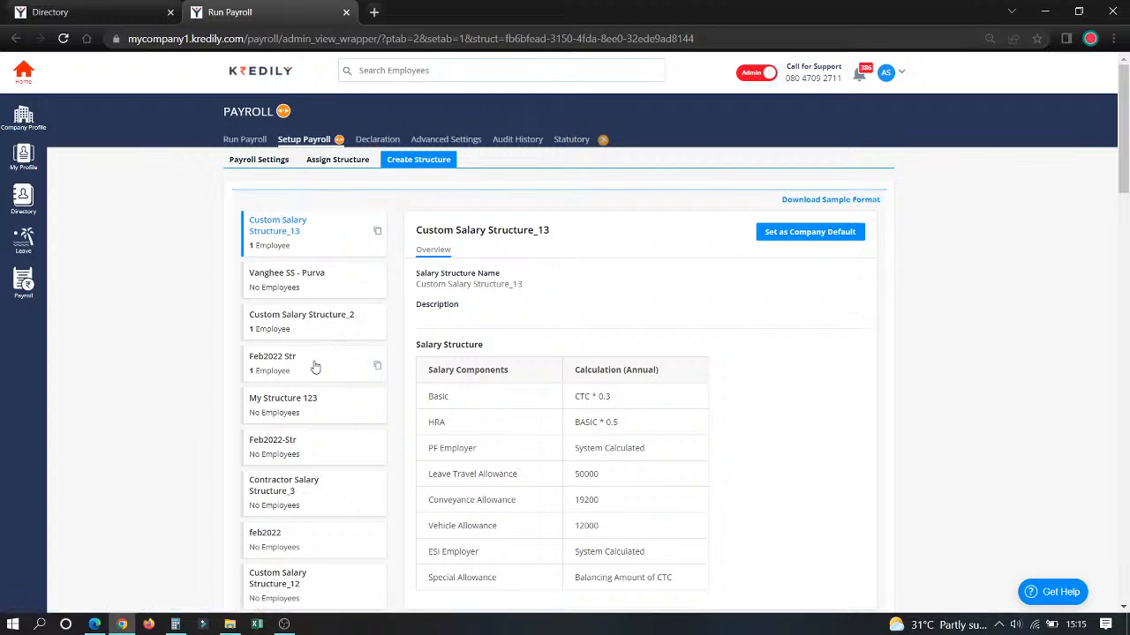
scroll(315, 367, "down", 4)
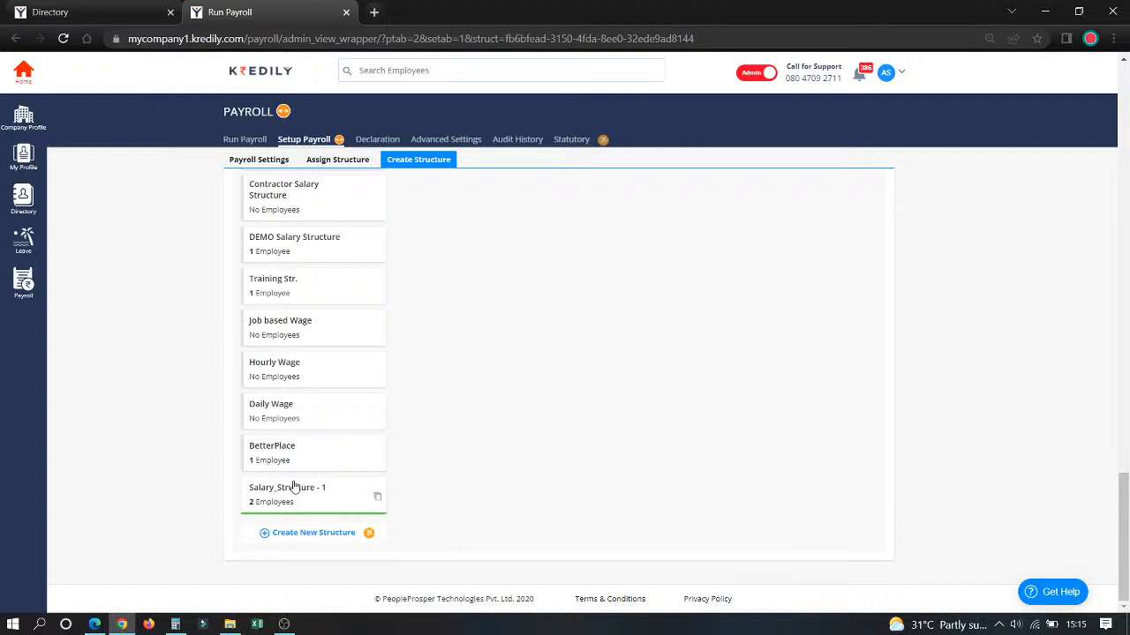
left_click(297, 534)
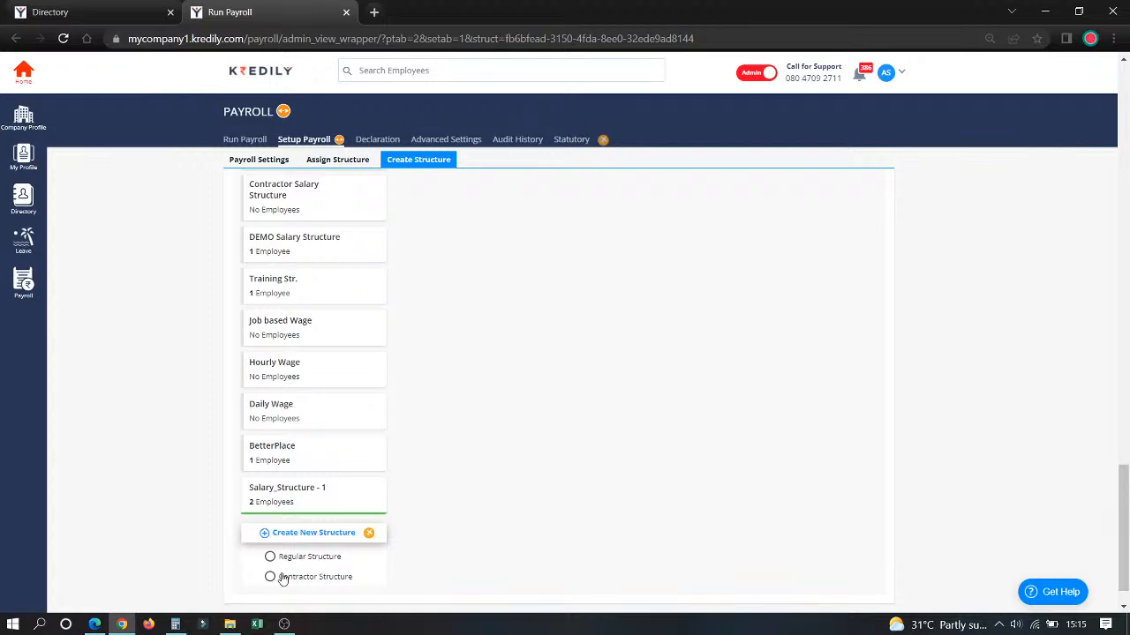
scroll(283, 578, "up", 15)
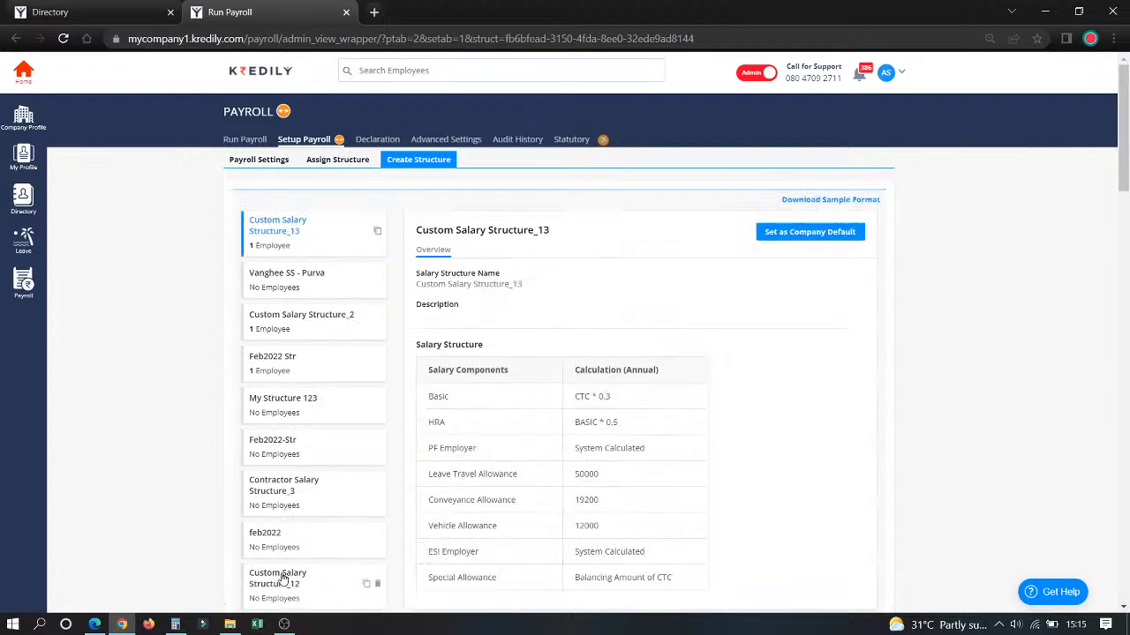
scroll(310, 497, "down", 15)
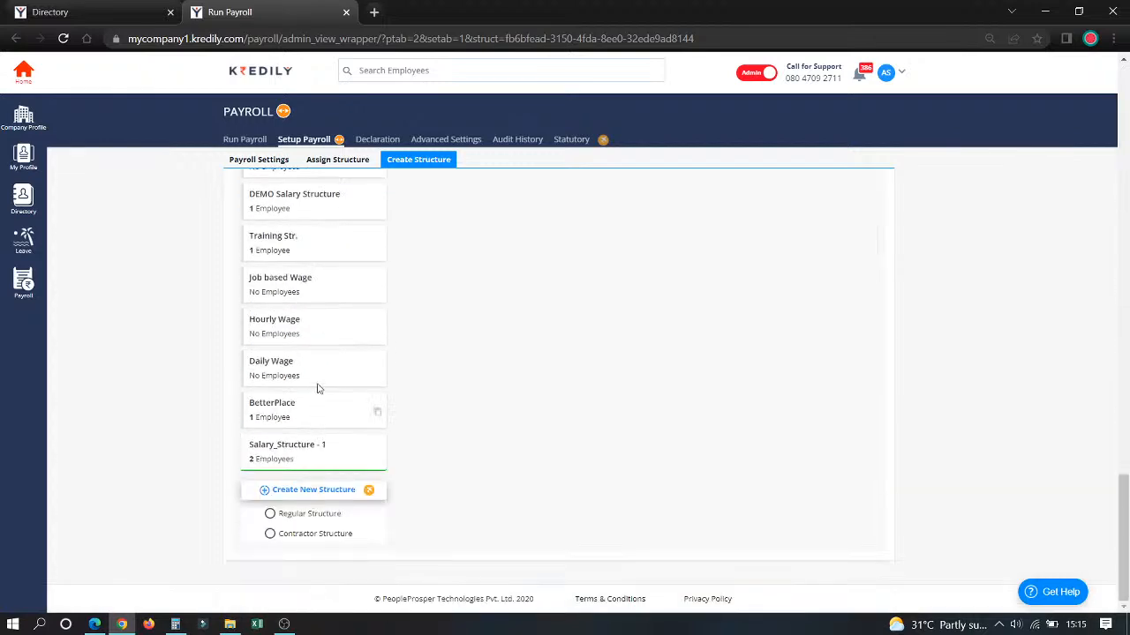
scroll(314, 310, "up", 3)
scroll(314, 310, "up", 3)
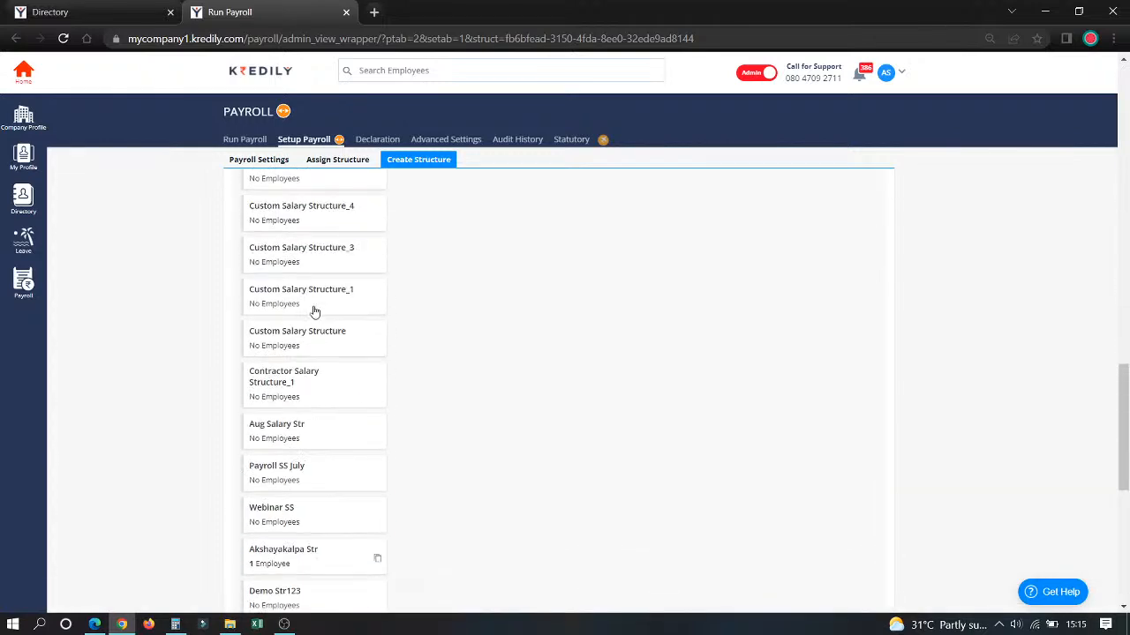
Step: Open Custom Salary Structure_1 for editing and set the Basic calculation to CTC * 0.5
left_click(314, 295)
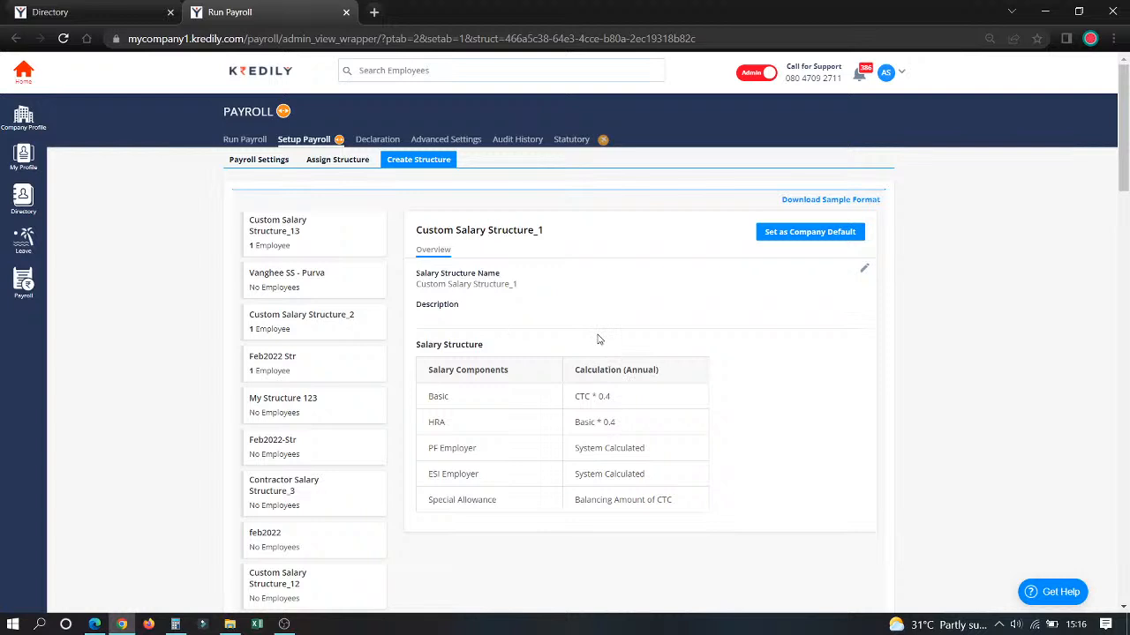
left_click(864, 269)
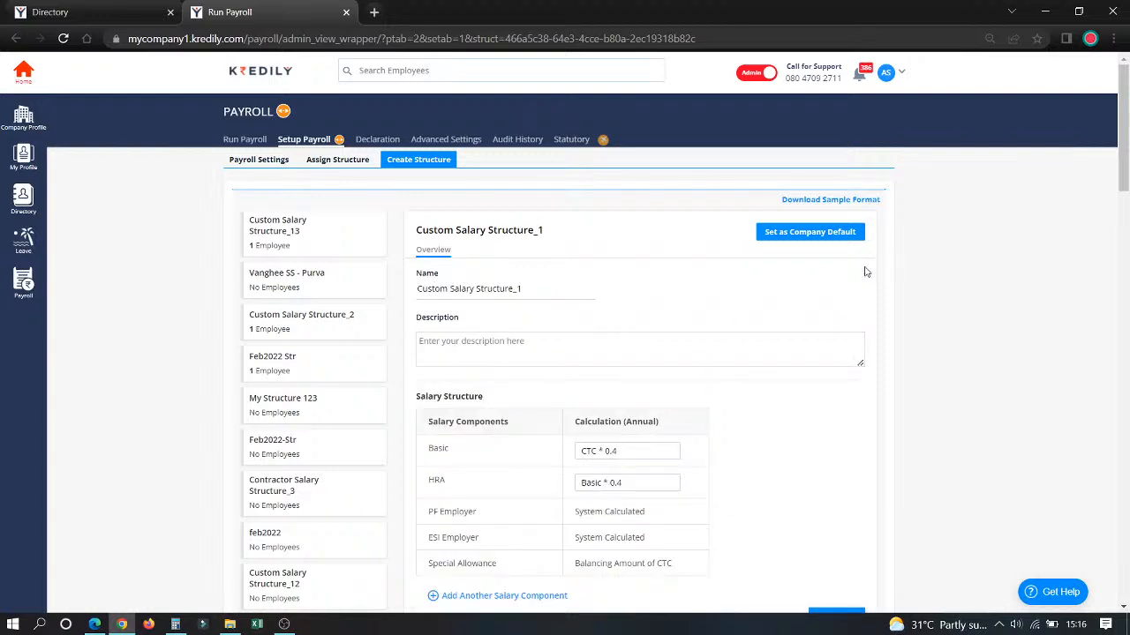
left_click(647, 453)
key("BackSpace")
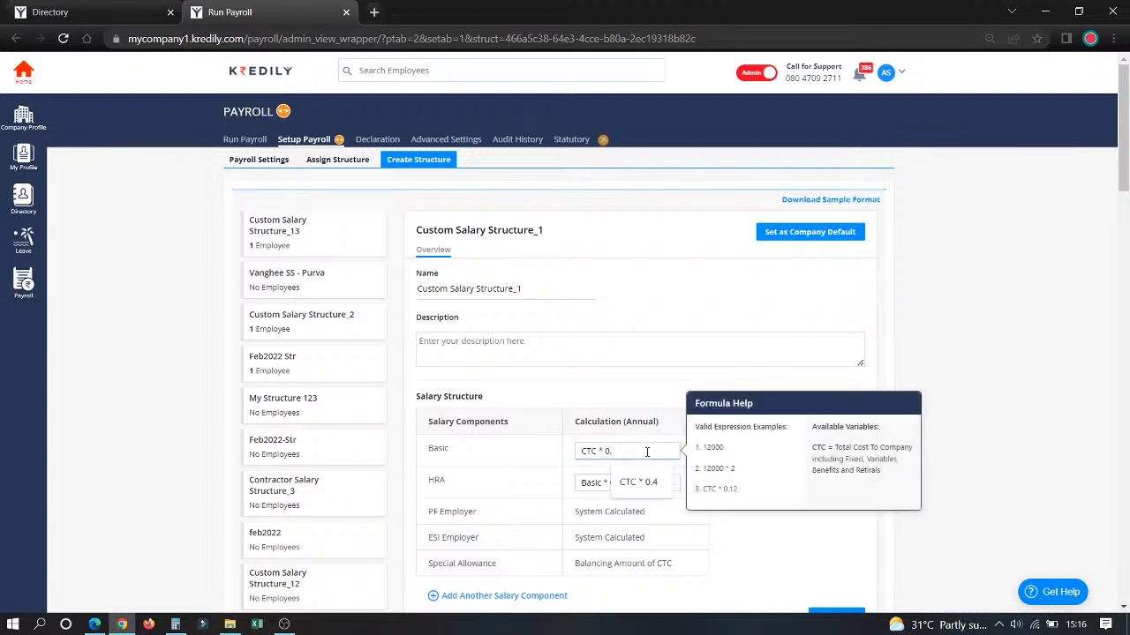
type("5")
left_click(652, 481)
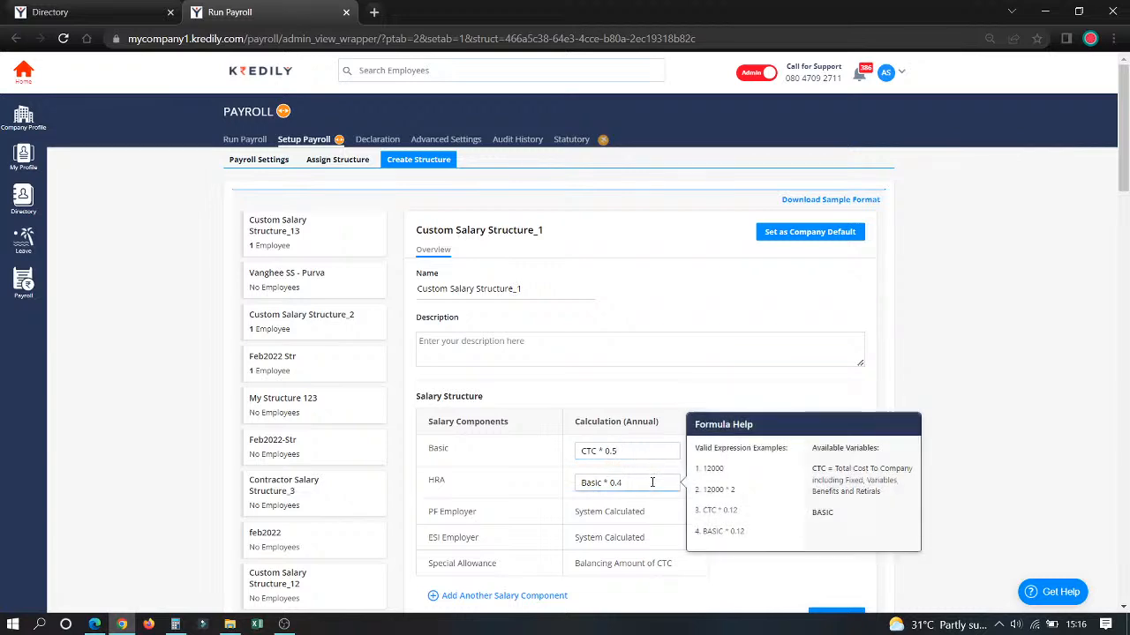
Step: Add the Vehicle Allowance and Phone Reimbursment components to Custom Salary Structure_1
scroll(640, 494, "down", 5)
scroll(587, 491, "up", 5)
left_click(499, 597)
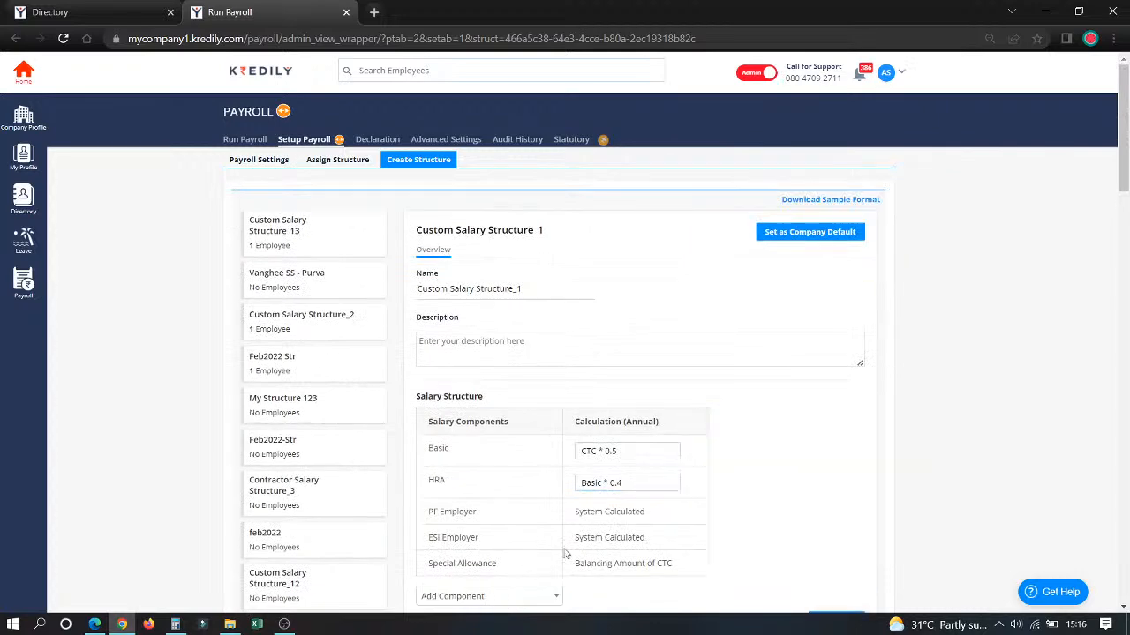
scroll(654, 528, "down", 3)
left_click(556, 360)
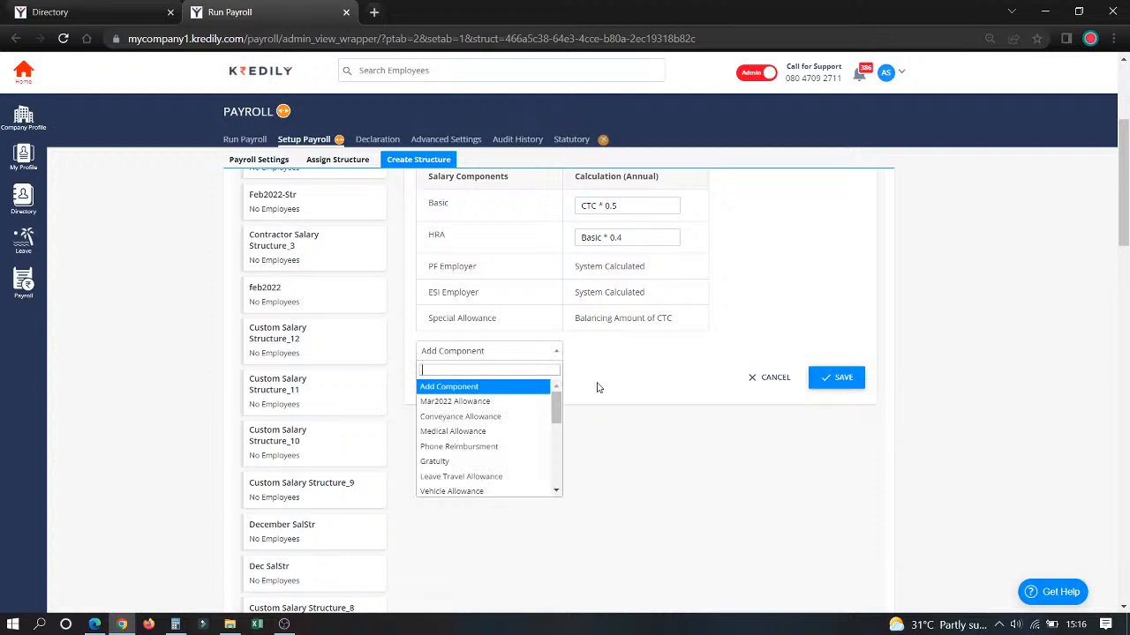
left_click(450, 492)
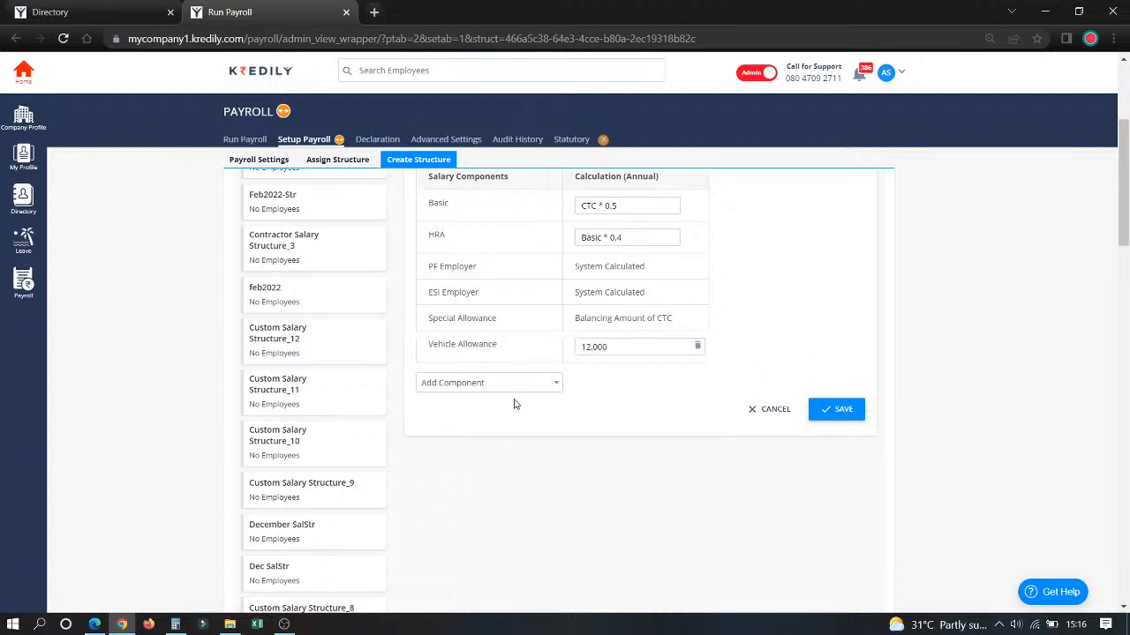
left_click(517, 385)
left_click(504, 474)
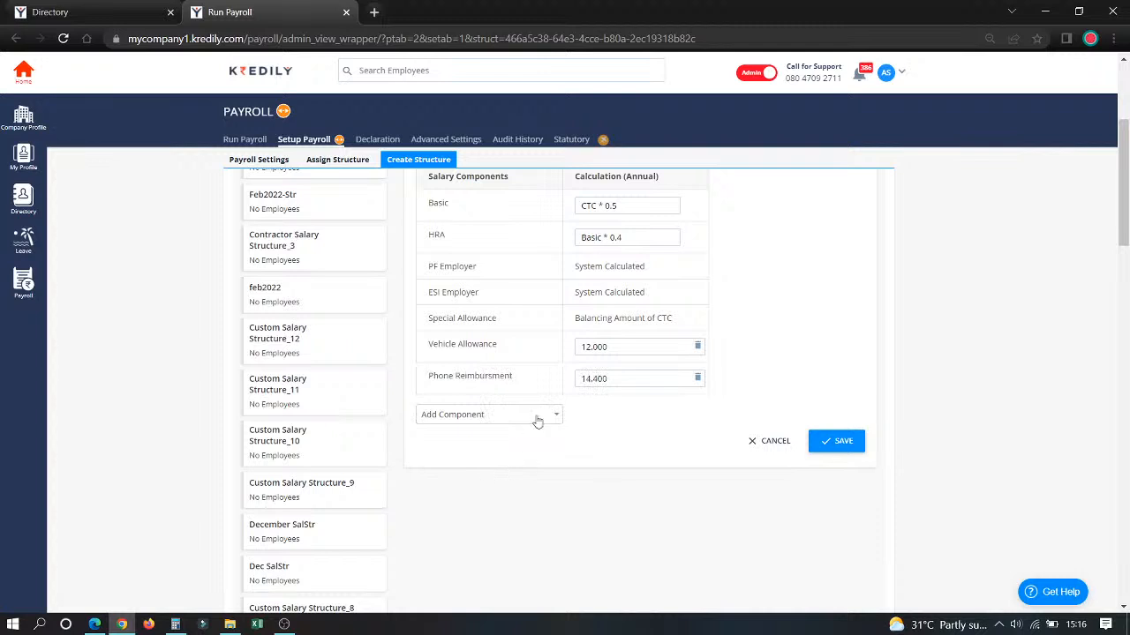
Step: Add the Gratuity component to the structure and save Custom Salary Structure_1
left_click(536, 418)
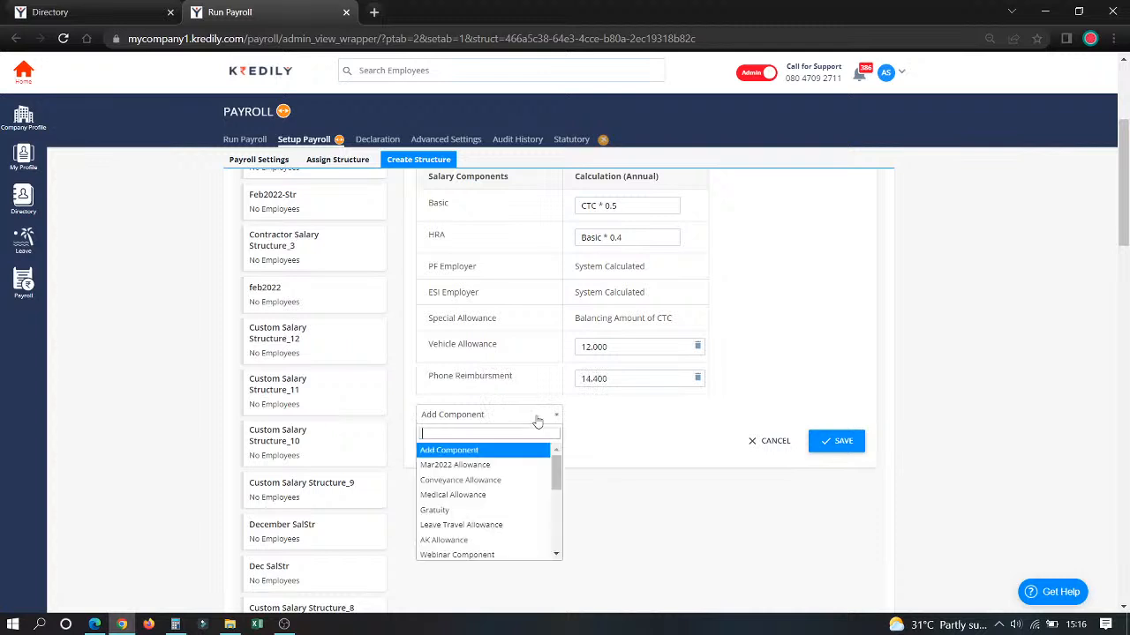
left_click(519, 512)
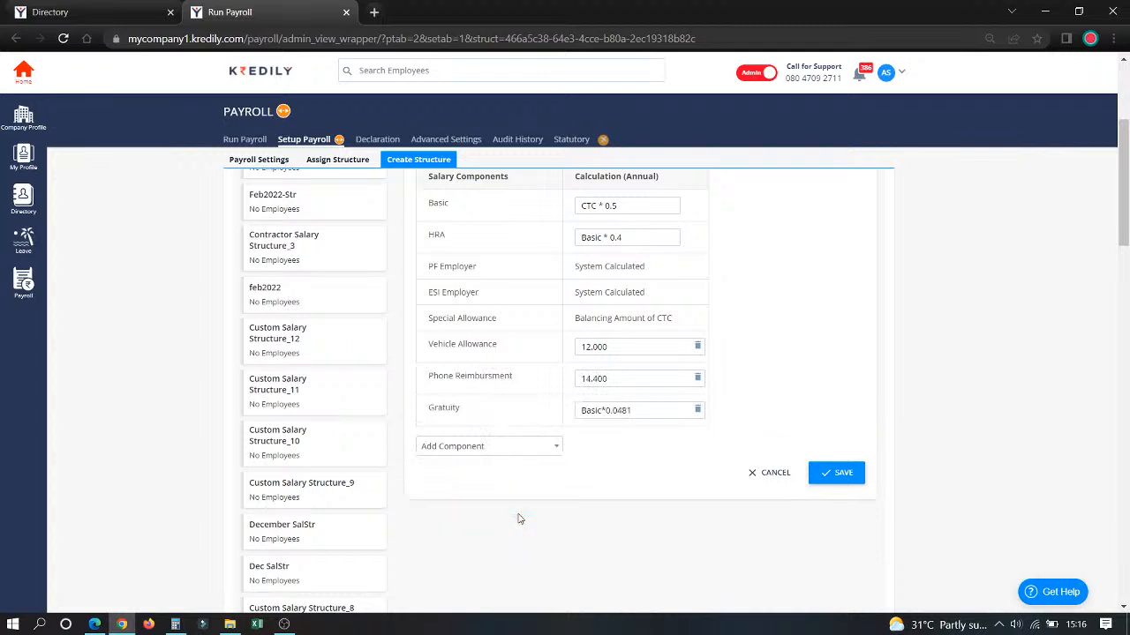
left_click(818, 477)
left_click(565, 397)
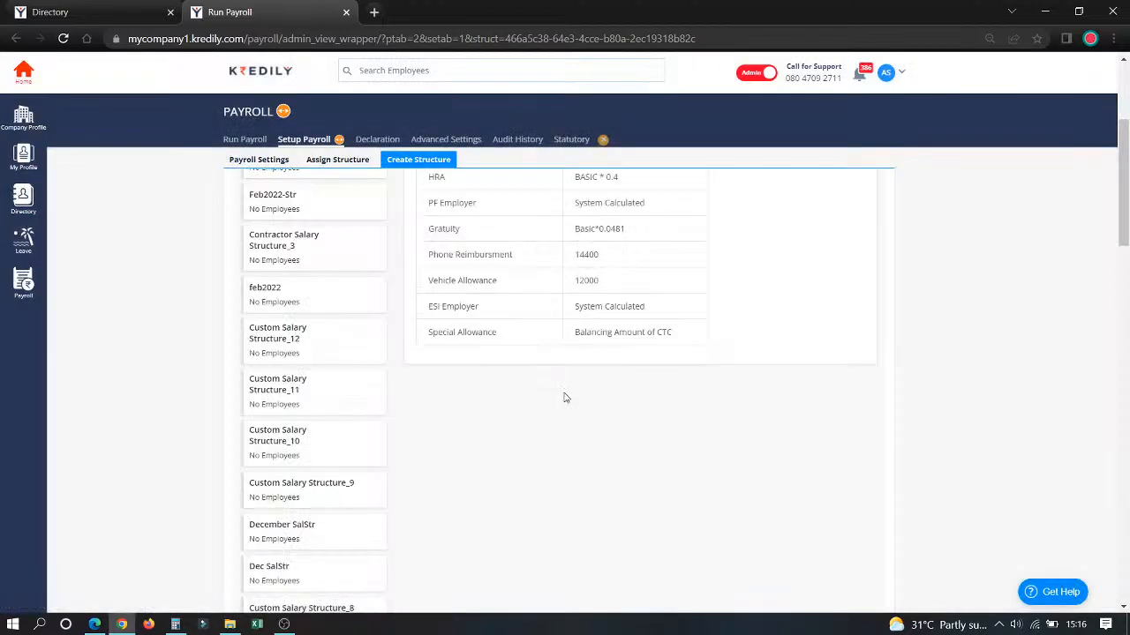
scroll(566, 399, "up", 3)
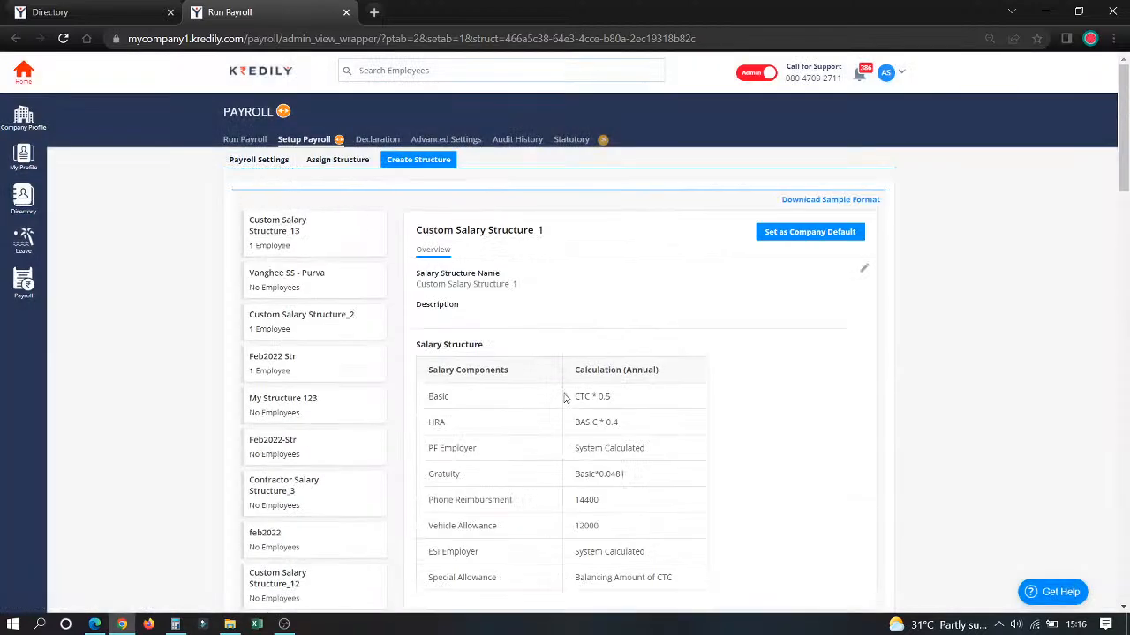
Step: Assign Custom Salary Structure_1 to the employee with ID 2, effective 01/05/2022
left_click(330, 164)
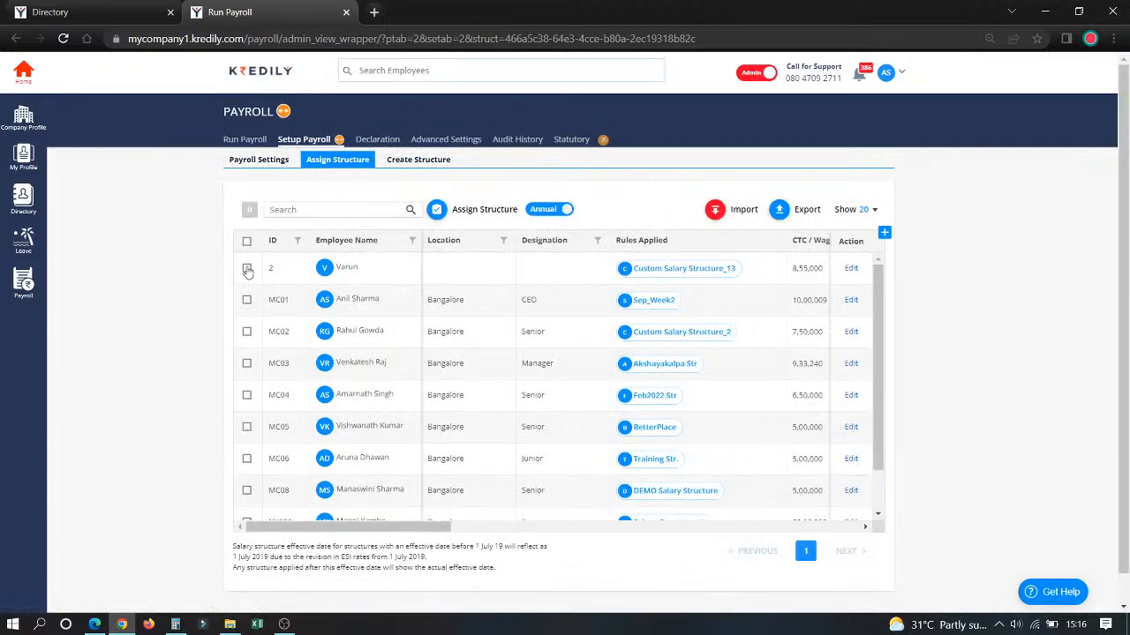
left_click(248, 269)
left_click(436, 210)
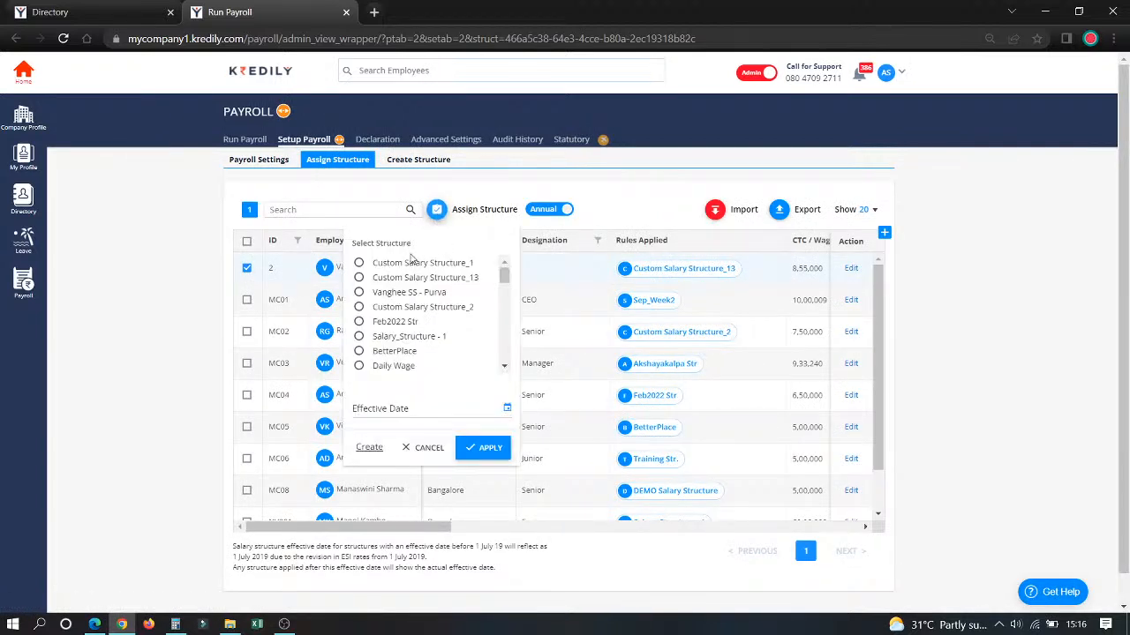
left_click(402, 405)
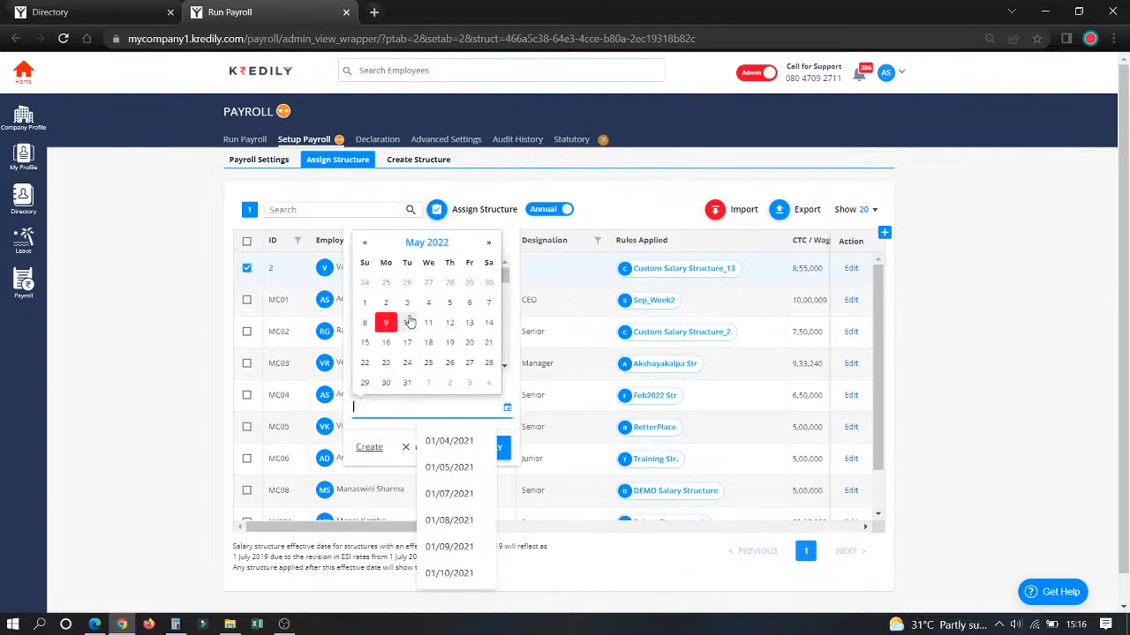
left_click(363, 302)
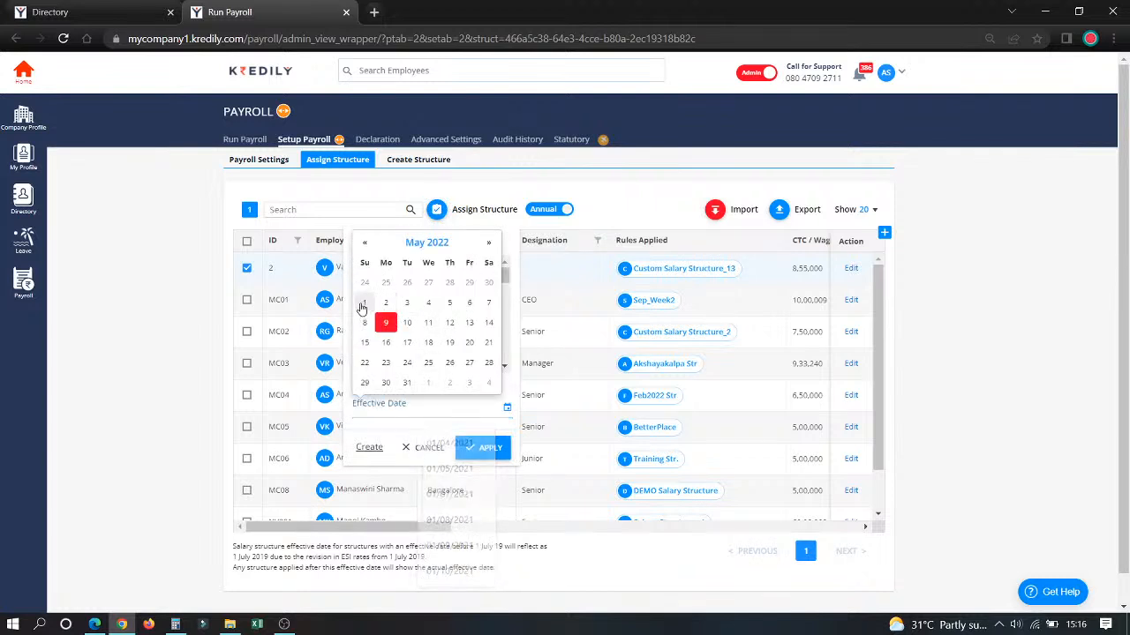
left_click(413, 402)
left_click(488, 447)
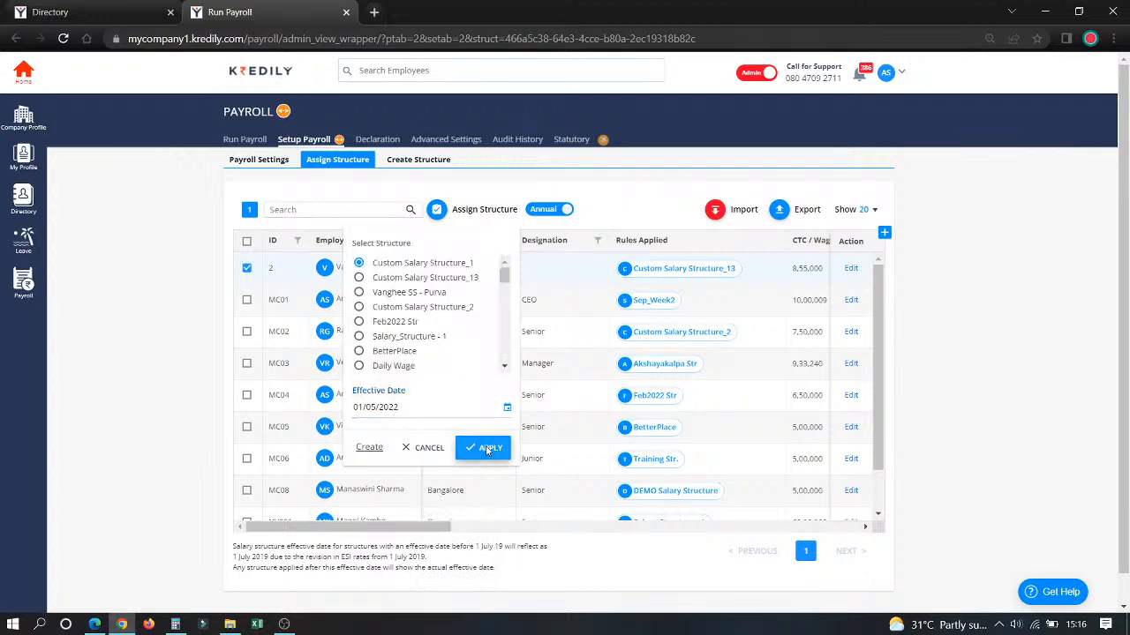
left_click(625, 380)
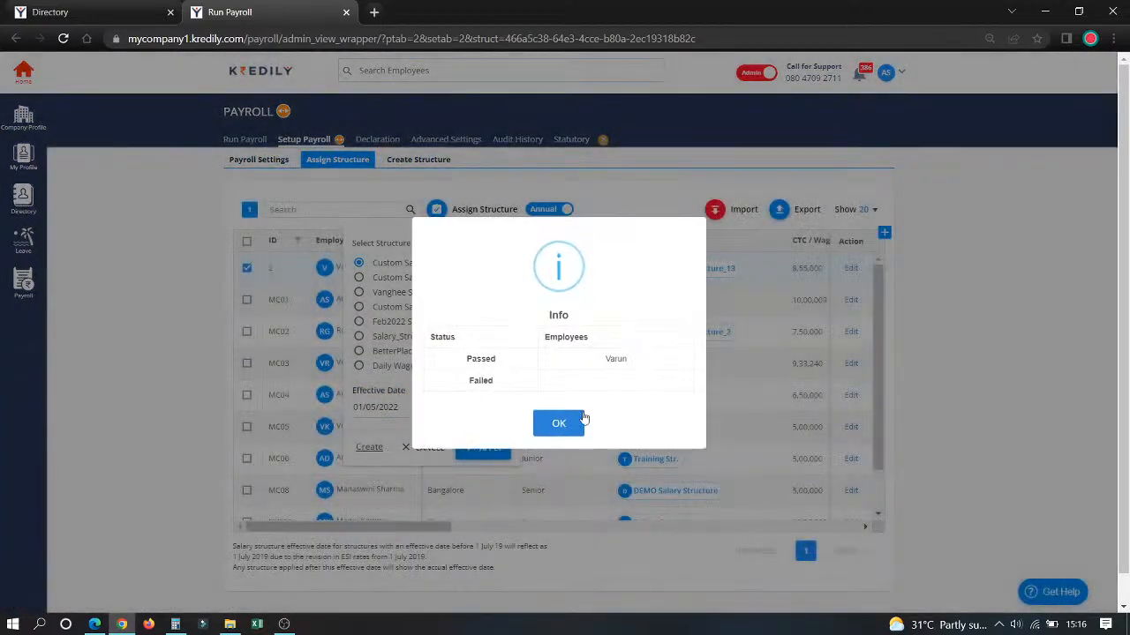
left_click(575, 421)
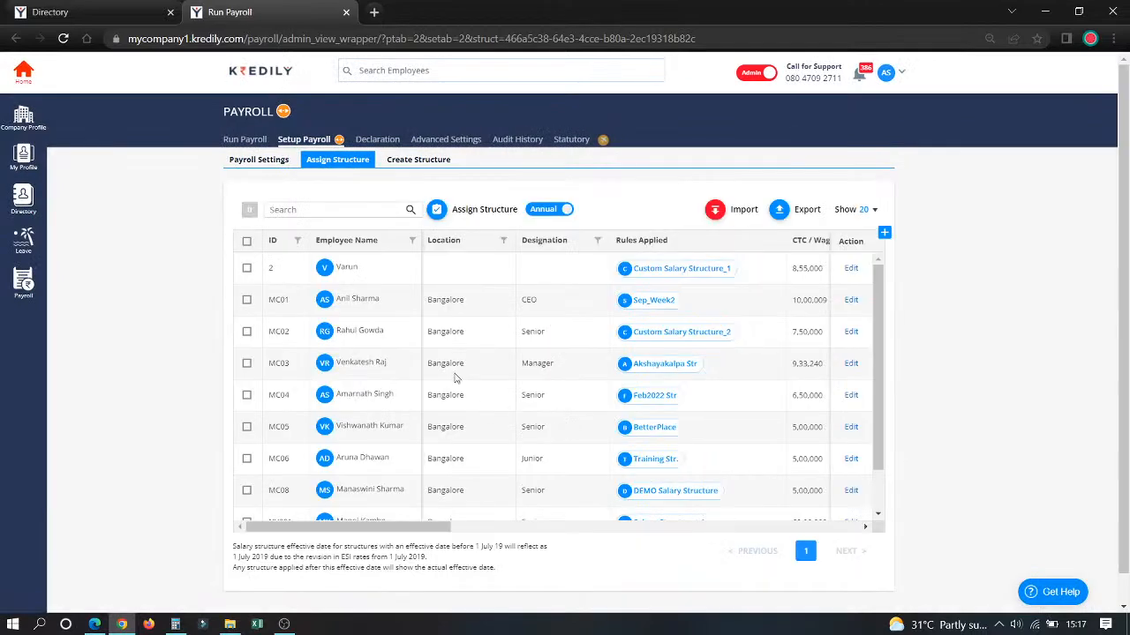
Step: Try selecting several and all employees in the structure assignment list, and clear the selection
left_click(247, 269)
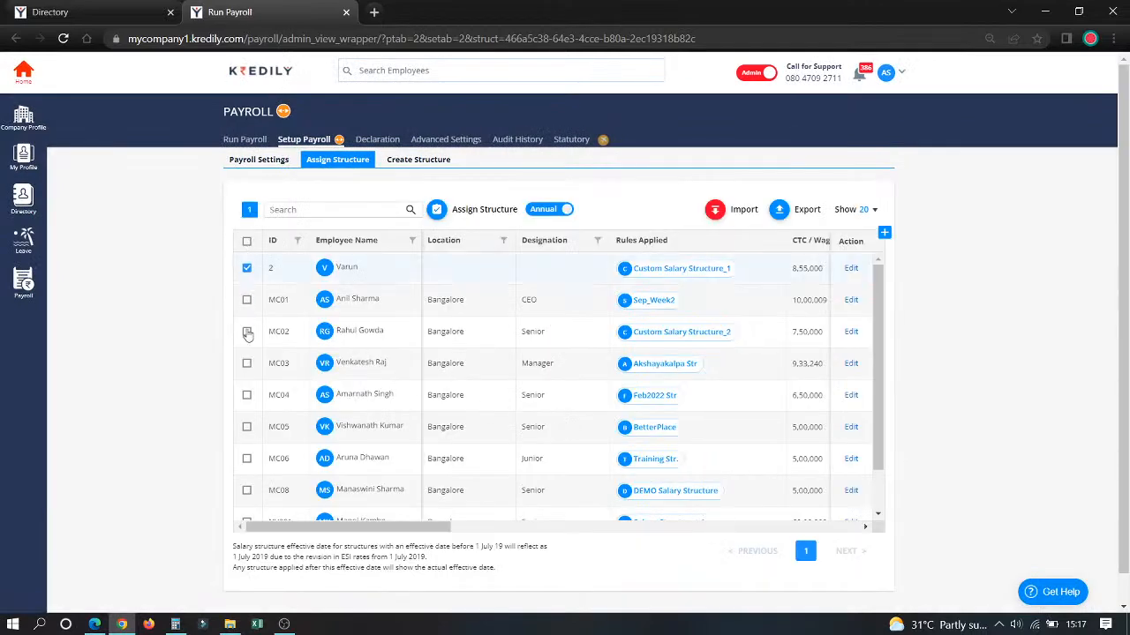
left_click(246, 332)
left_click(247, 243)
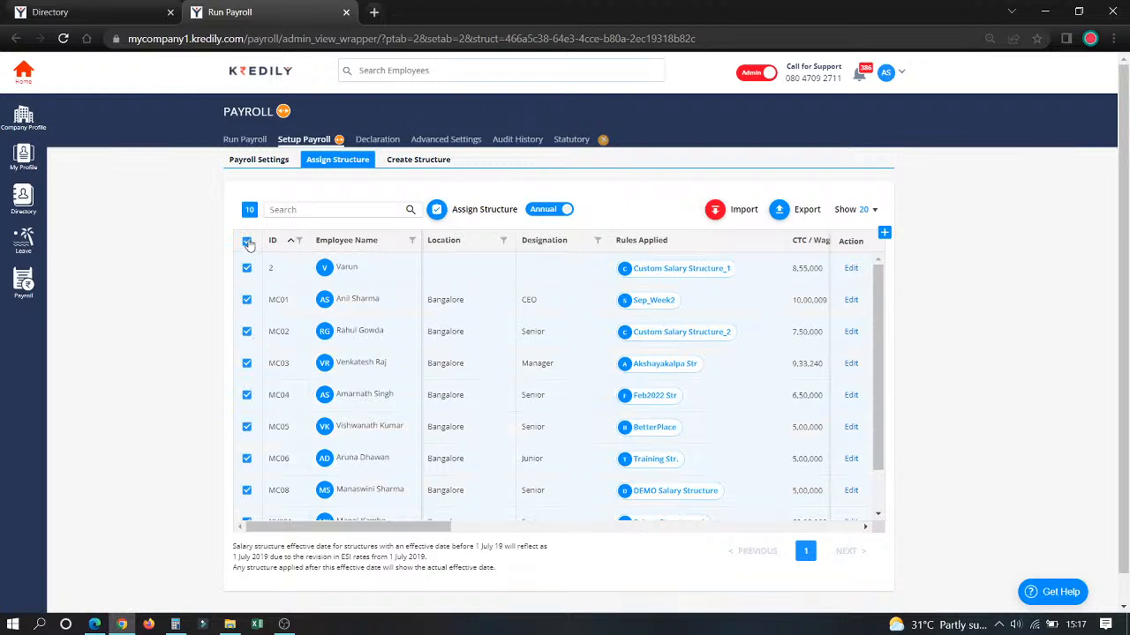
left_click(247, 243)
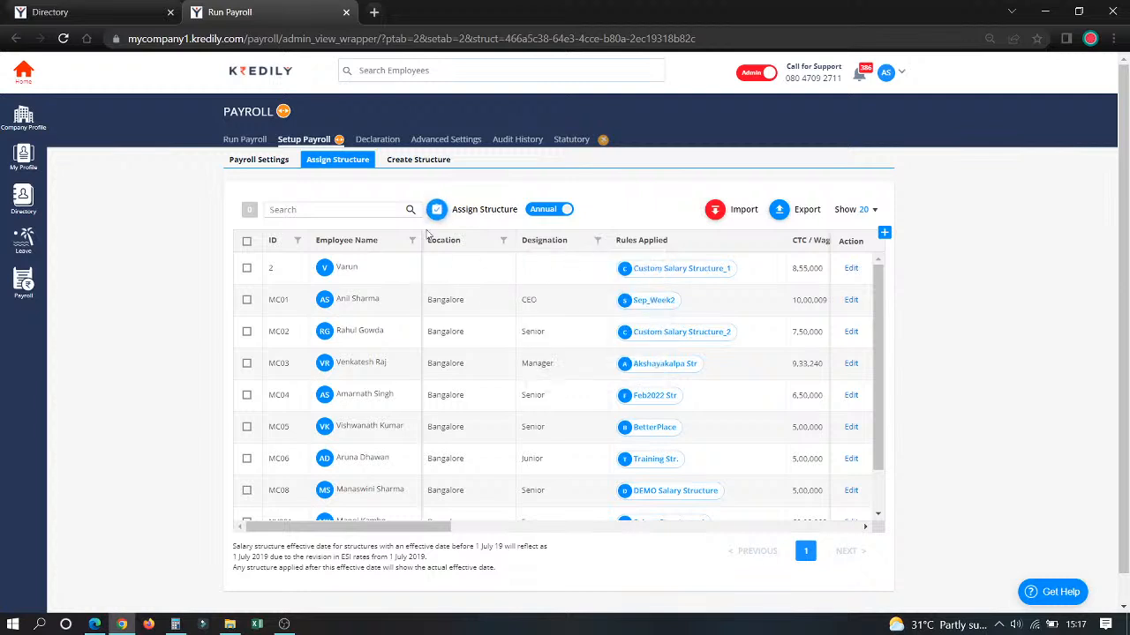
Step: Open the Run Payroll overview for March 2022
left_click(255, 145)
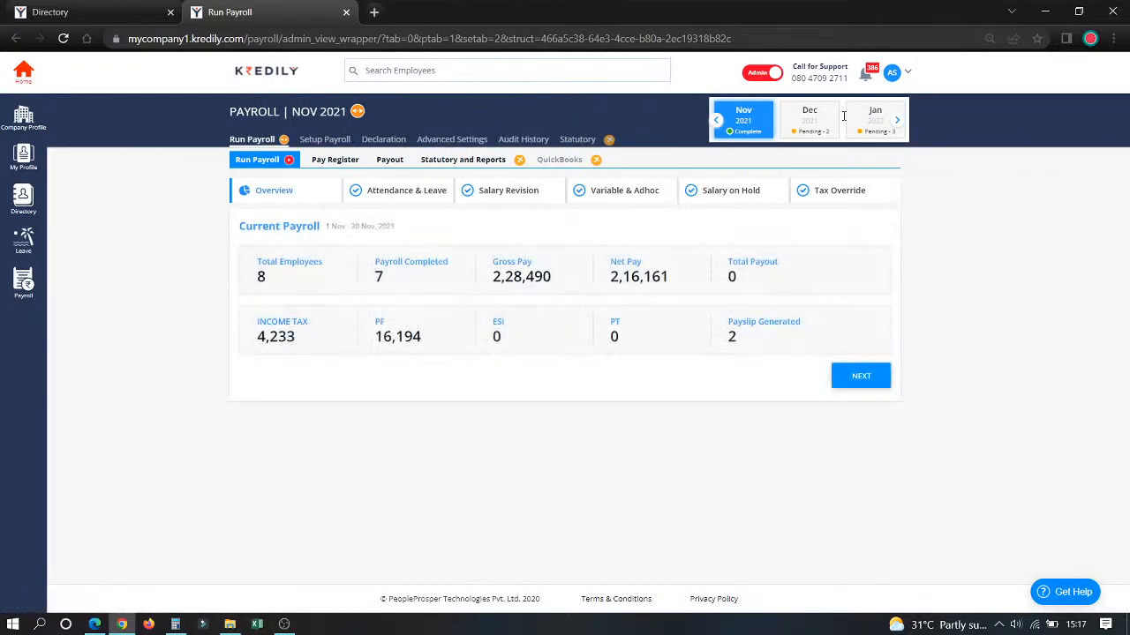
left_click(897, 121)
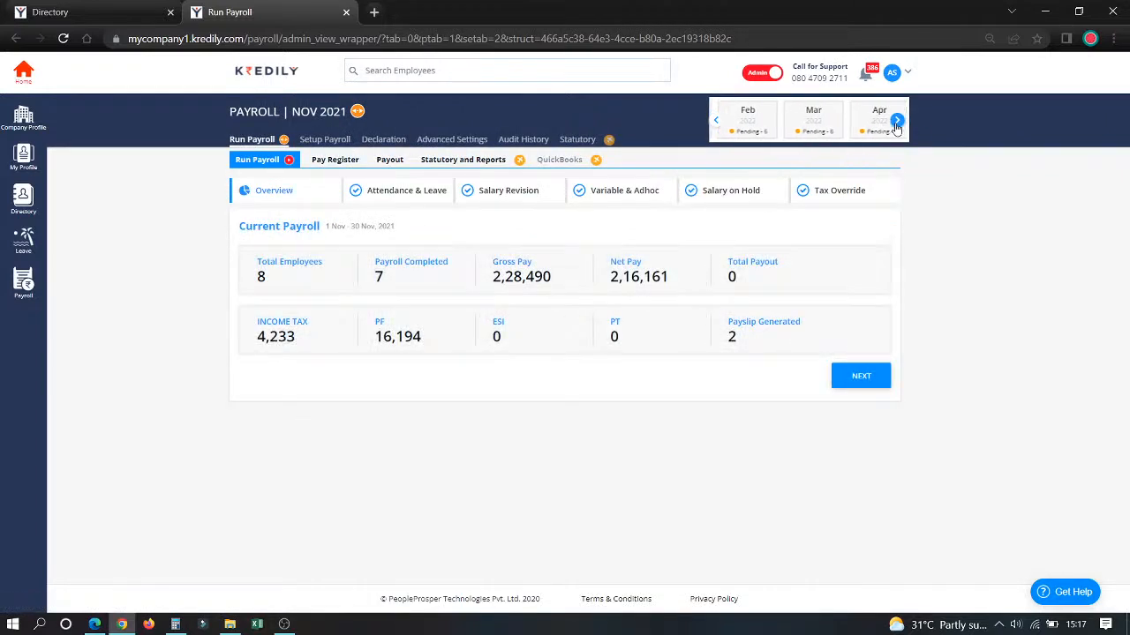
left_click(809, 121)
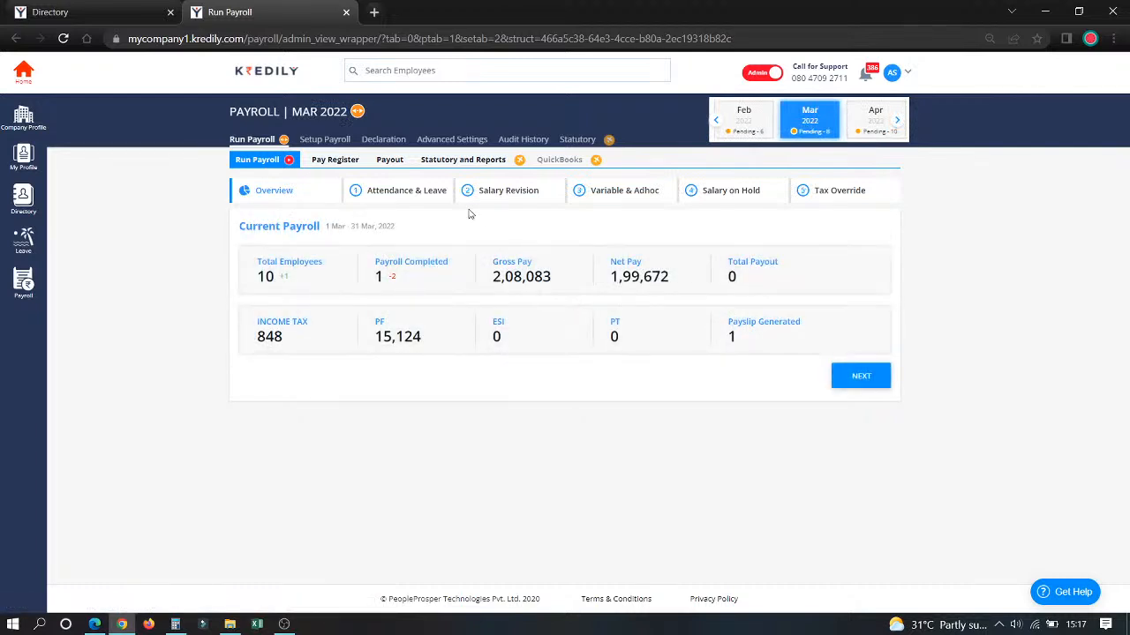
Step: Try to edit and save the March LOP days for the employee with ID 2 in the attendance list
left_click(383, 191)
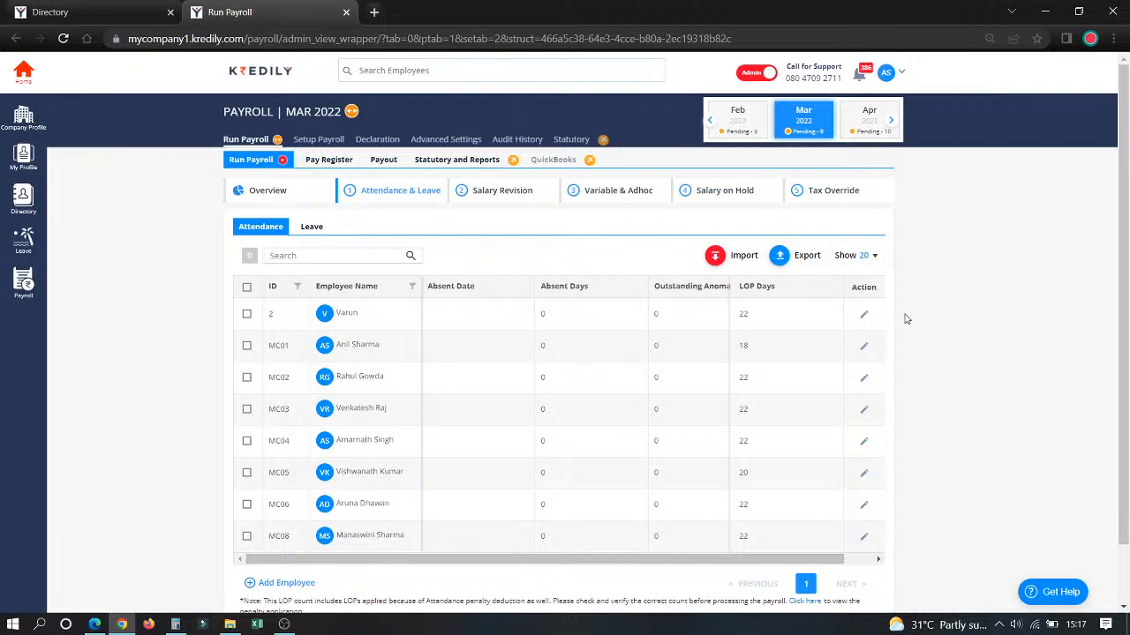
left_click(863, 317)
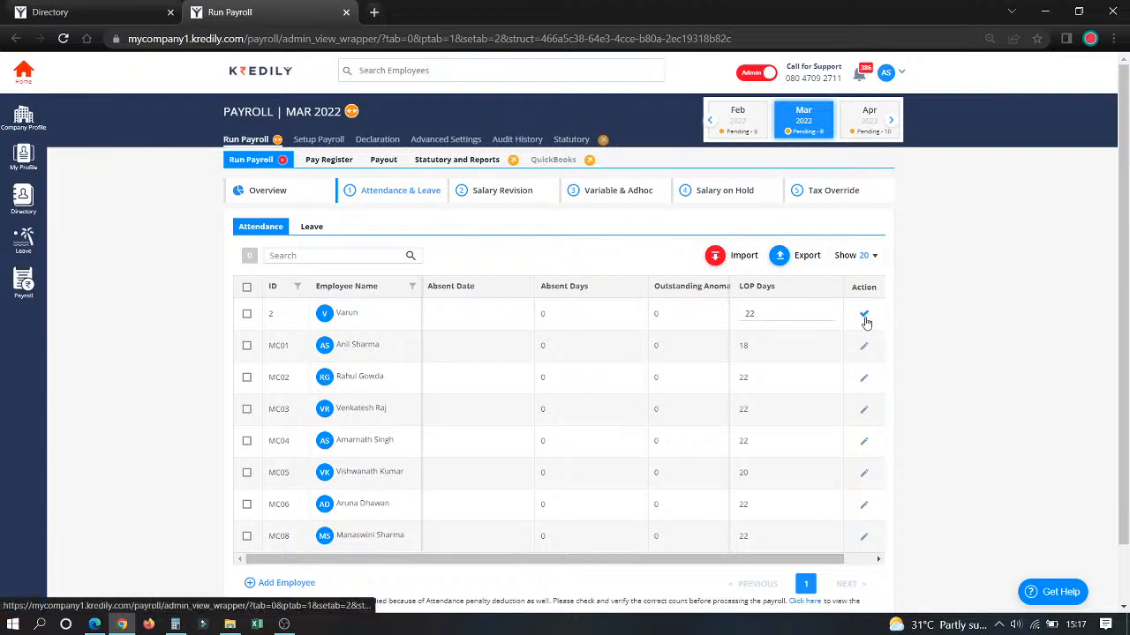
left_click(866, 322)
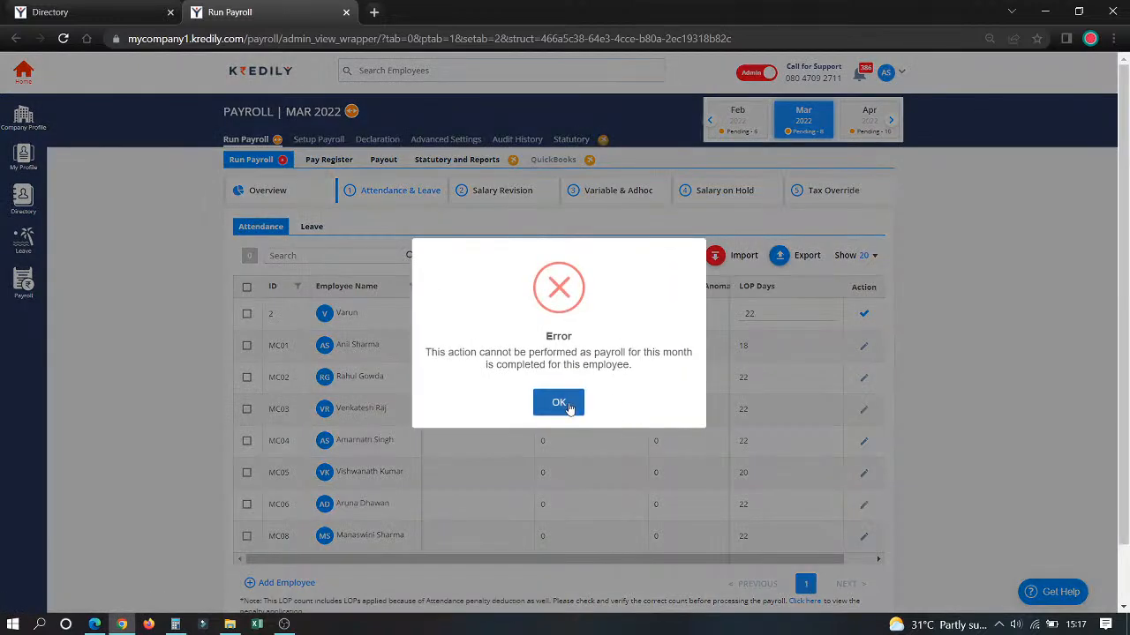
left_click(569, 403)
Step: Review the March leave records, salary revisions and variable pay entries
left_click(314, 229)
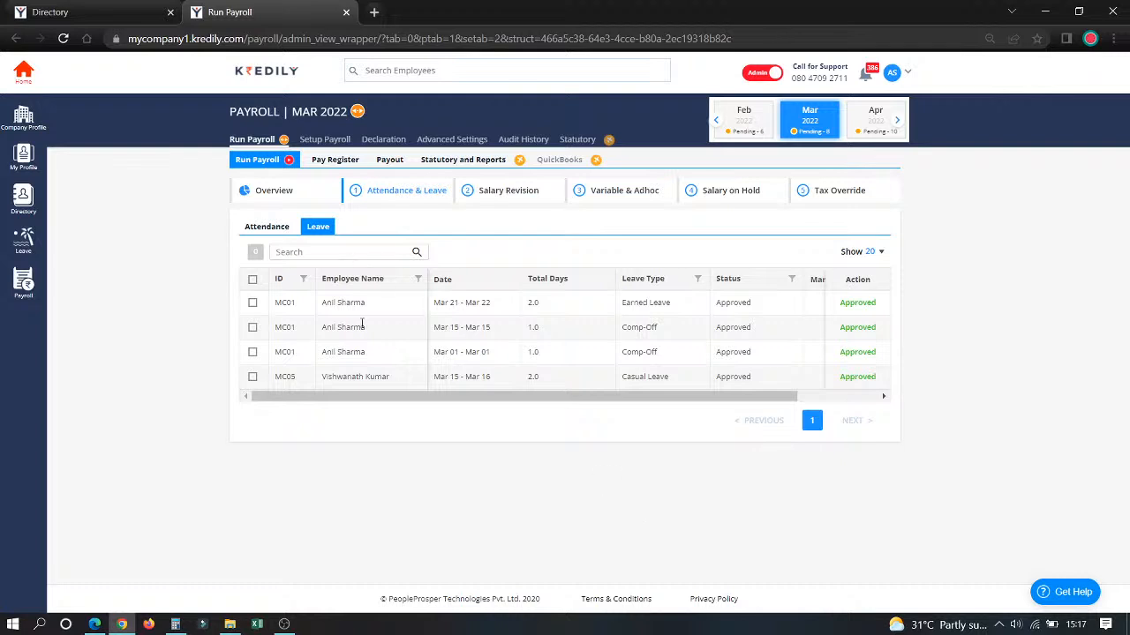
left_click(512, 192)
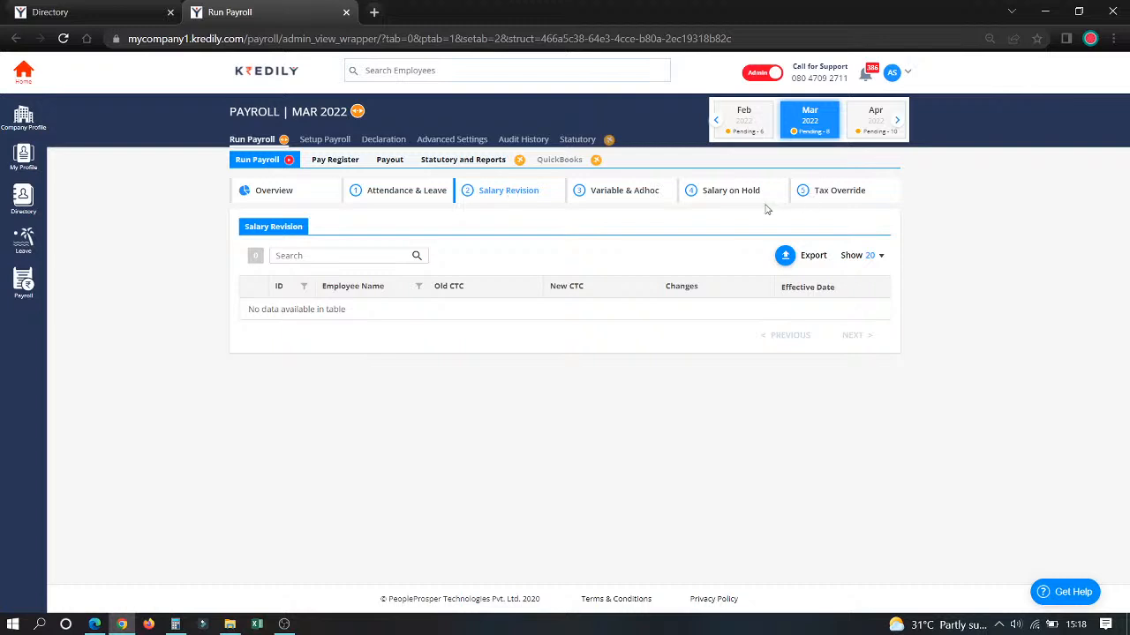
left_click(594, 194)
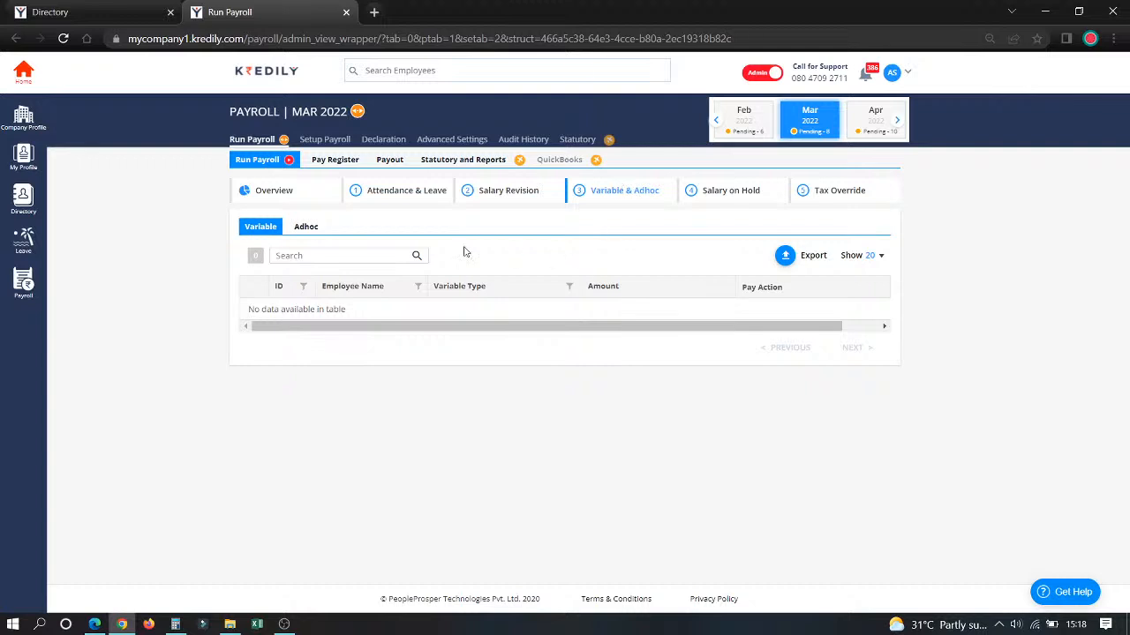
Step: Start an ad hoc payroll entry for employee NV001 with Earning as the component type
left_click(309, 227)
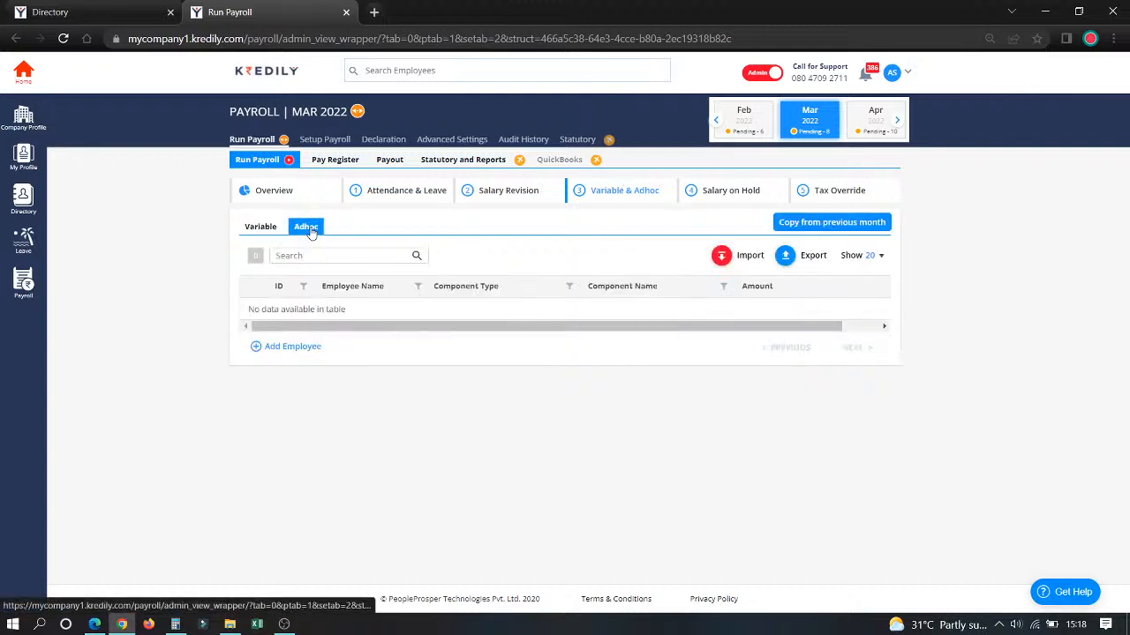
left_click(293, 347)
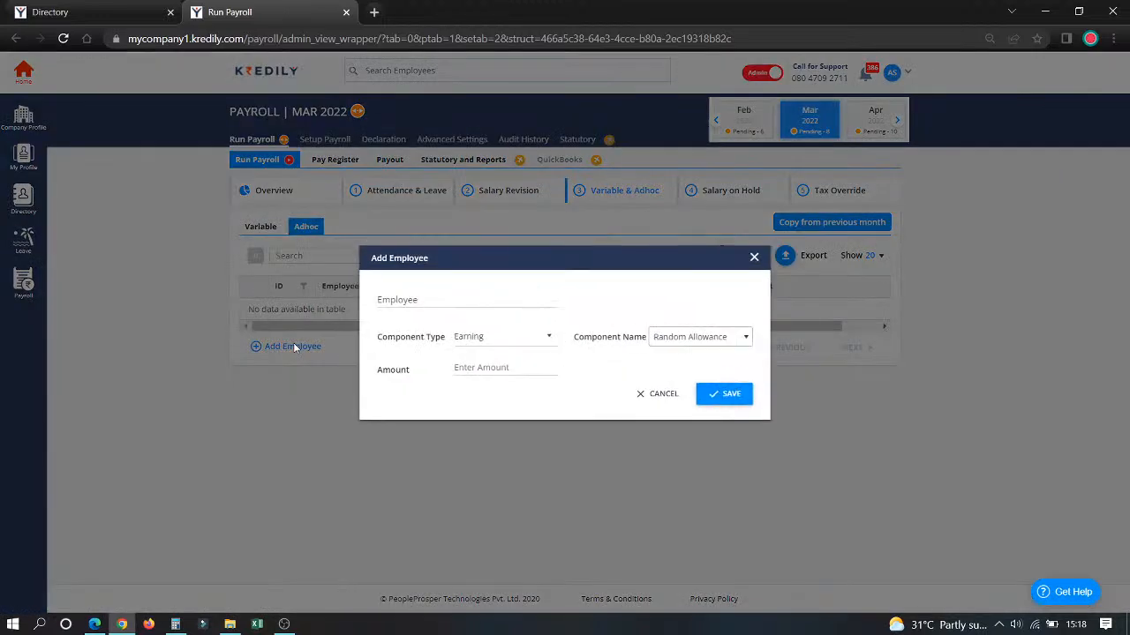
left_click(431, 304)
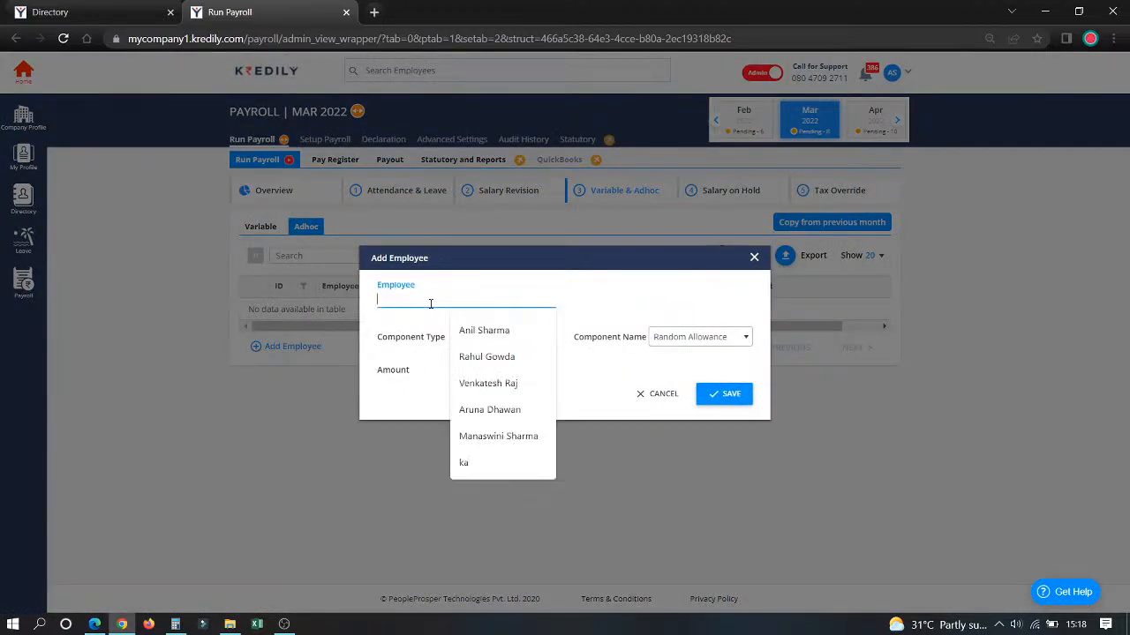
left_click(517, 332)
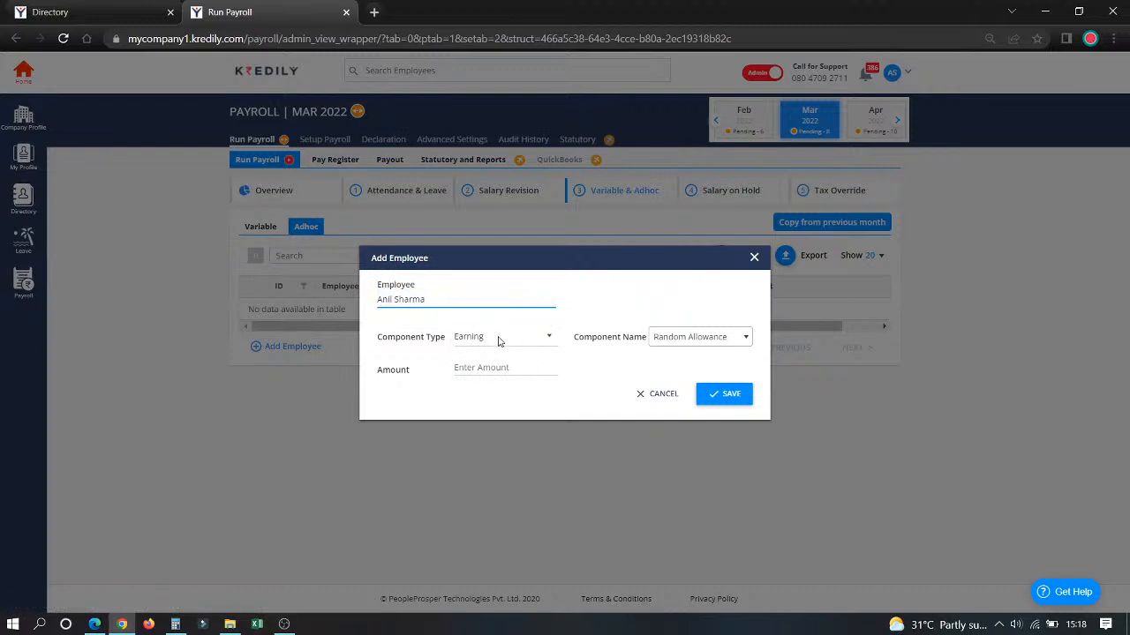
left_click_drag(491, 299, 317, 307)
type("m")
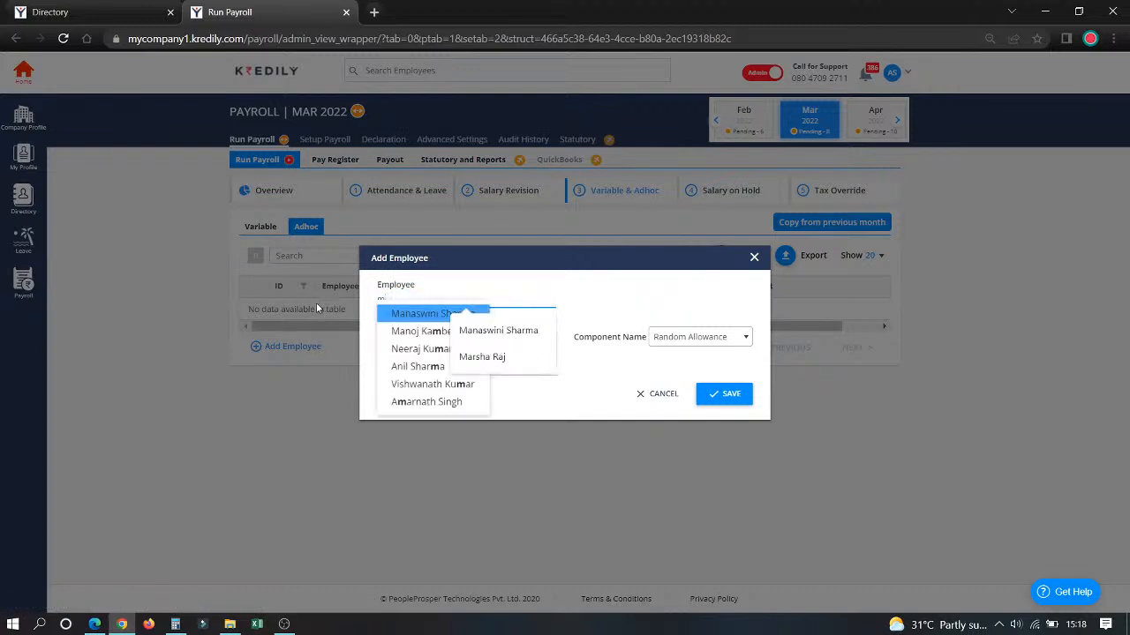
left_click(424, 330)
left_click(503, 340)
left_click(494, 351)
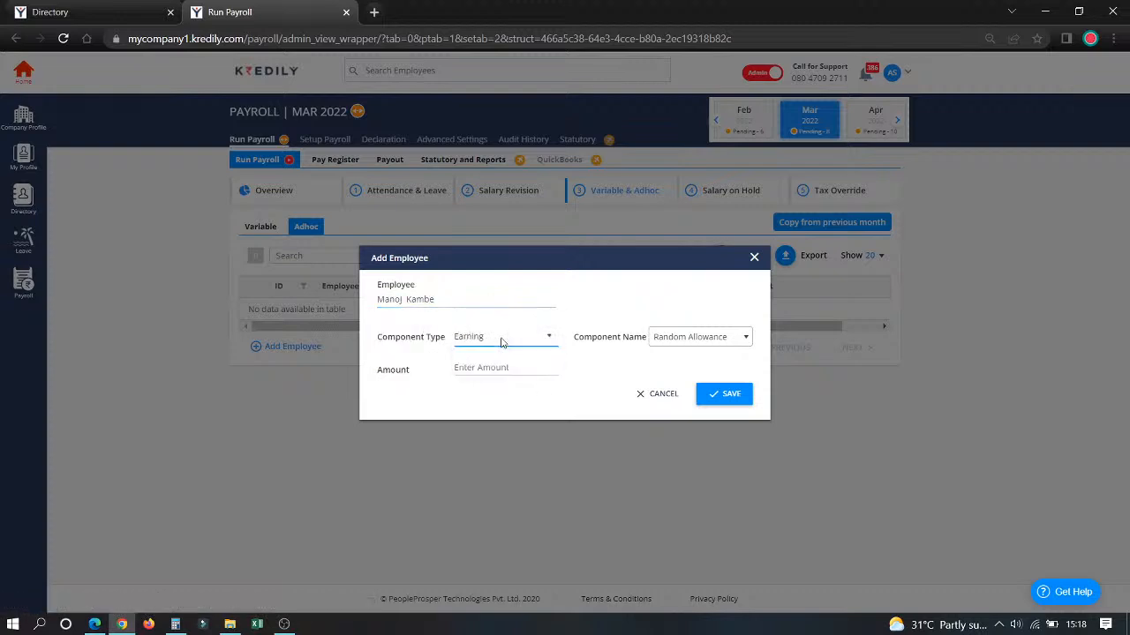
Step: Set the ad hoc entry's component to Random Allowance with an amount of 1,000 and save it
left_click(684, 339)
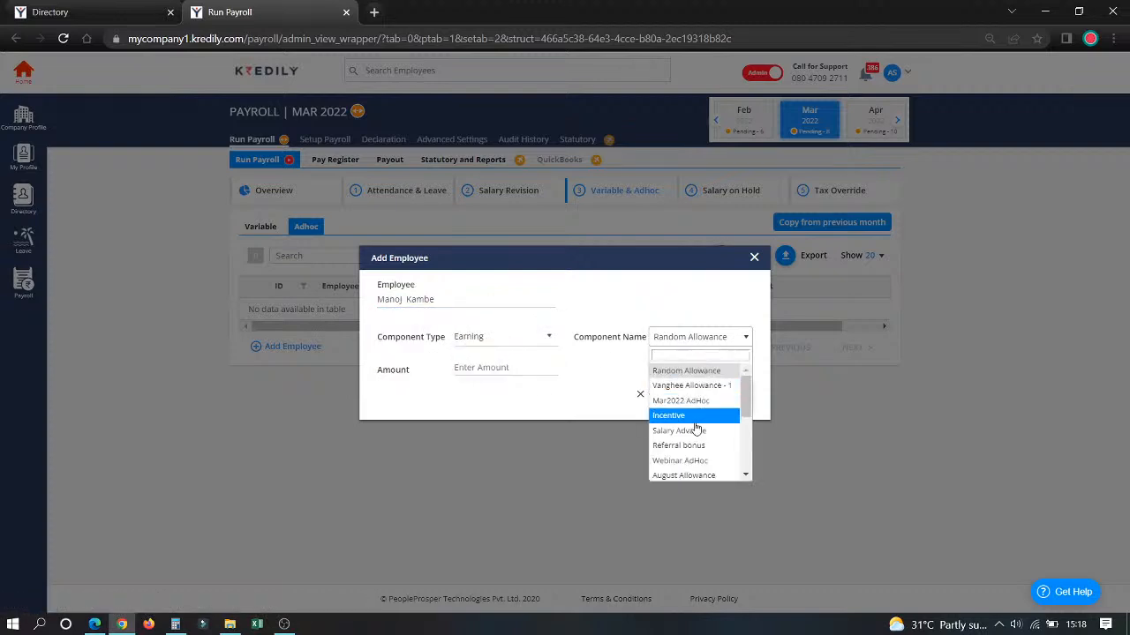
left_click(689, 374)
left_click(523, 369)
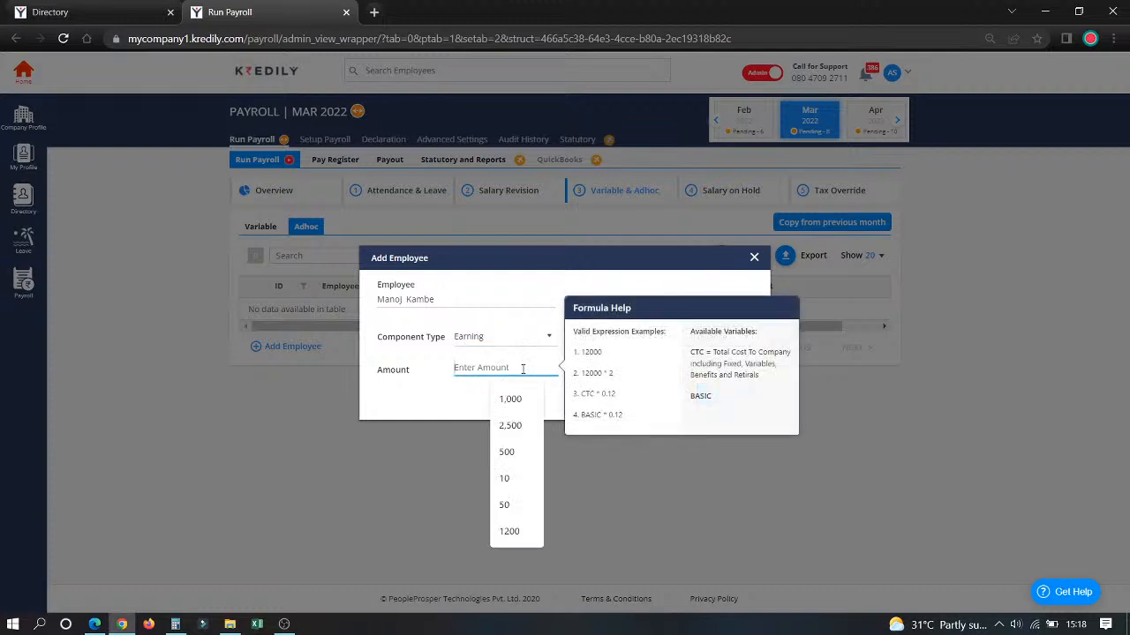
type("1,000")
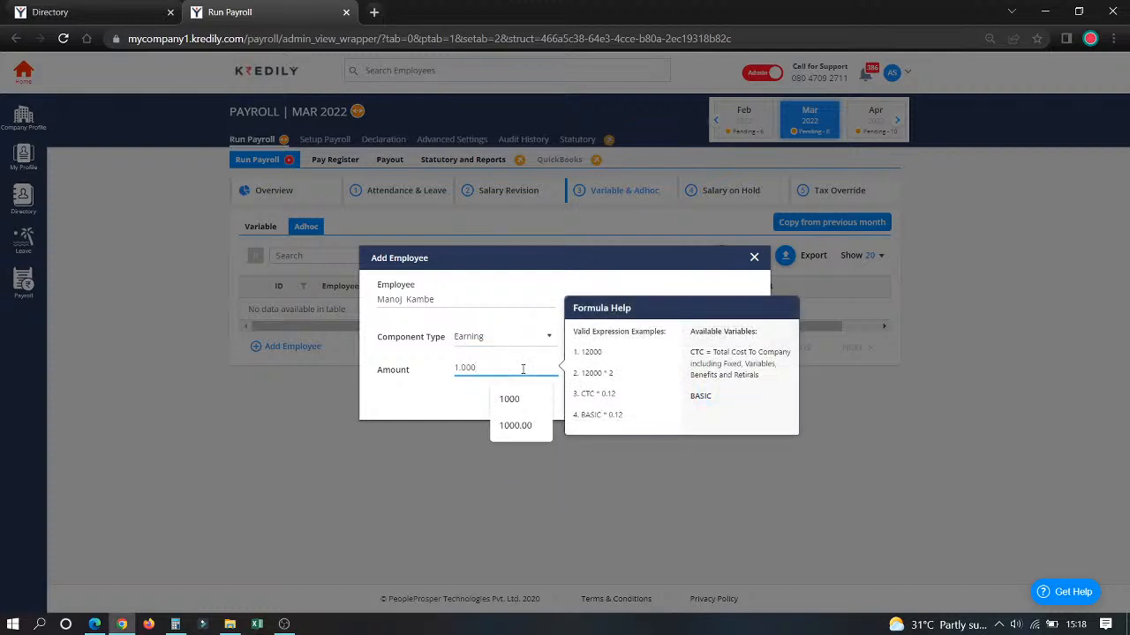
left_click(452, 408)
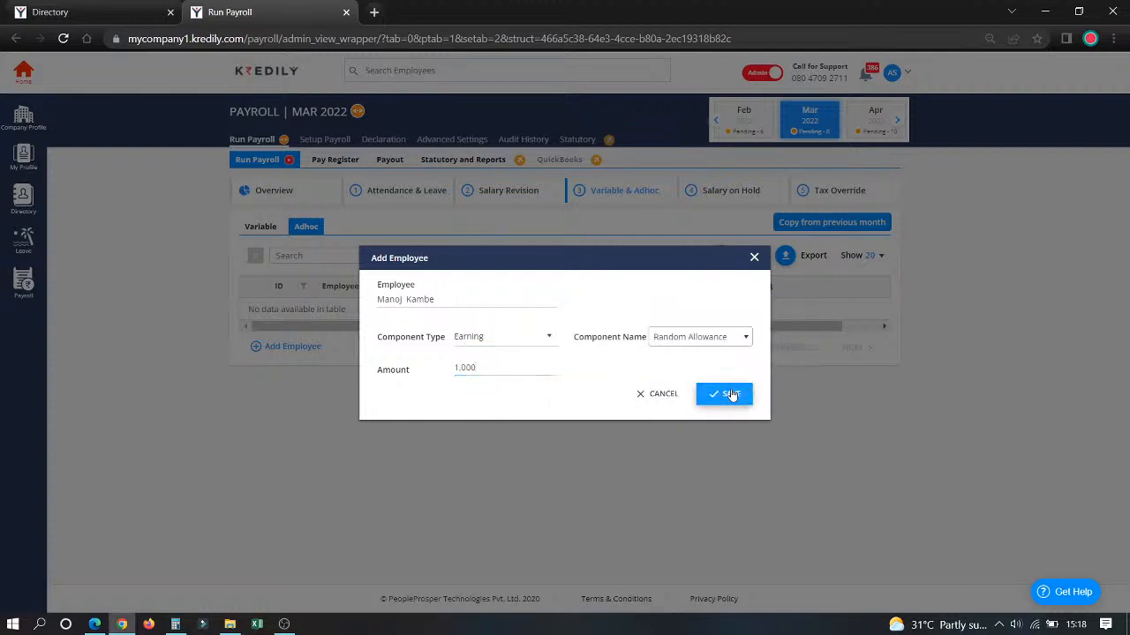
left_click(729, 394)
left_click(572, 394)
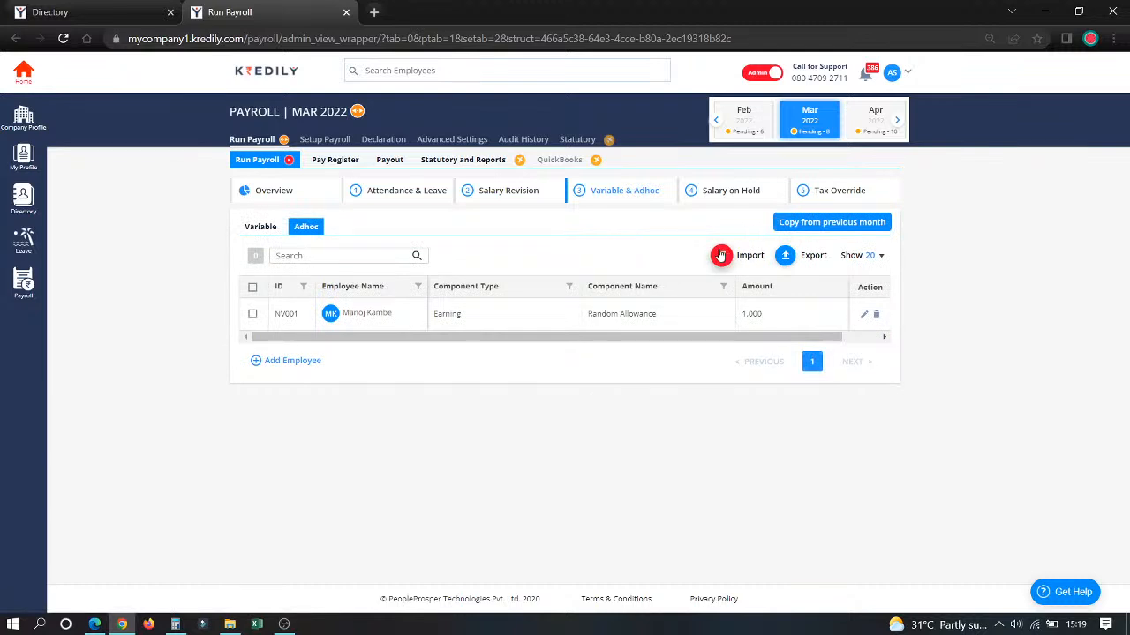
Step: Try adding employee MC02 to the salary hold list with the On Hold pay action, and discard the entry
left_click(717, 192)
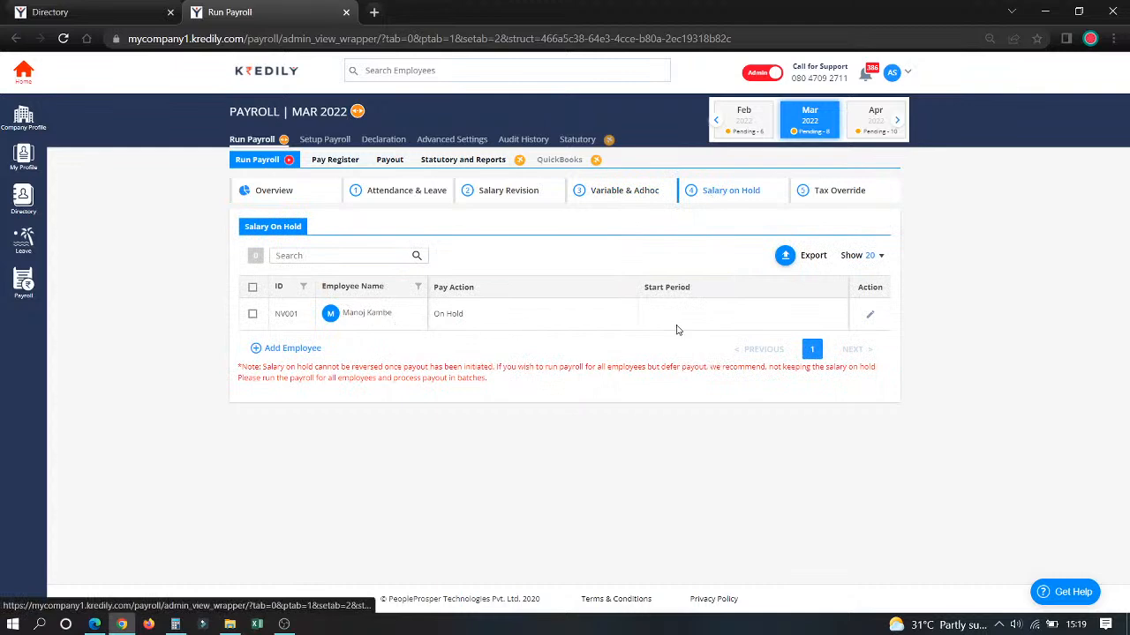
left_click(285, 349)
left_click(477, 309)
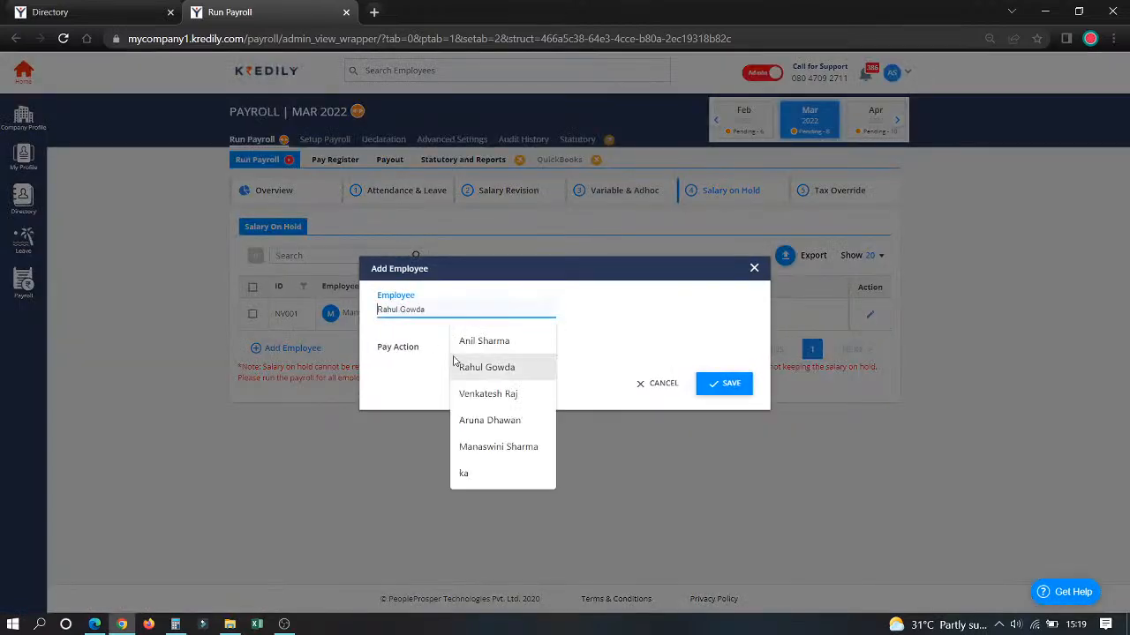
left_click(493, 377)
left_click(505, 348)
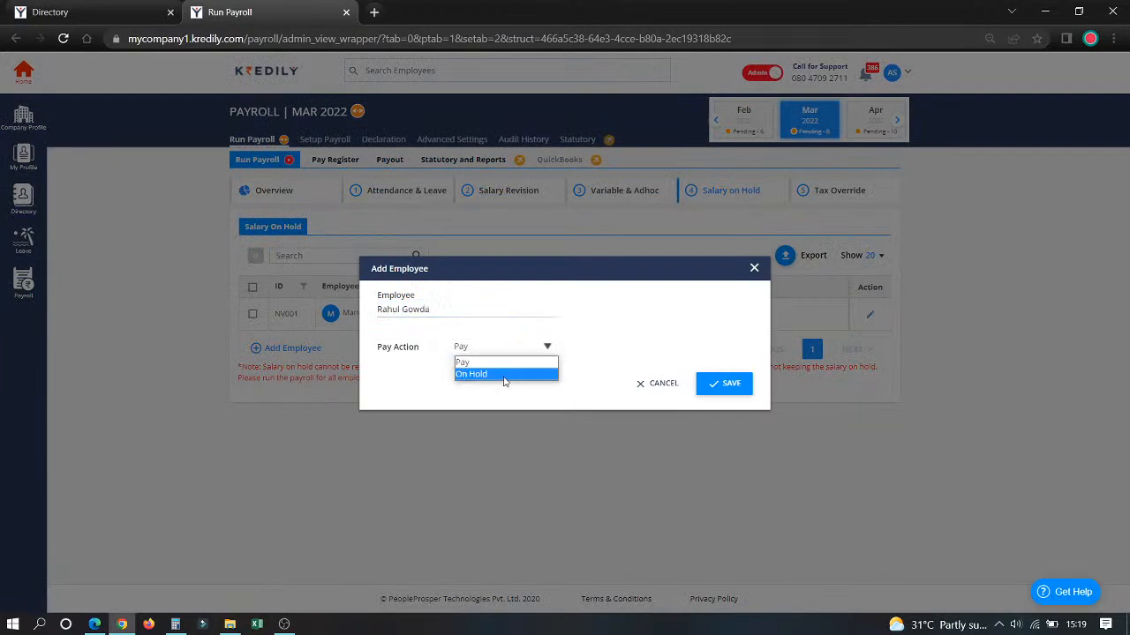
left_click(507, 379)
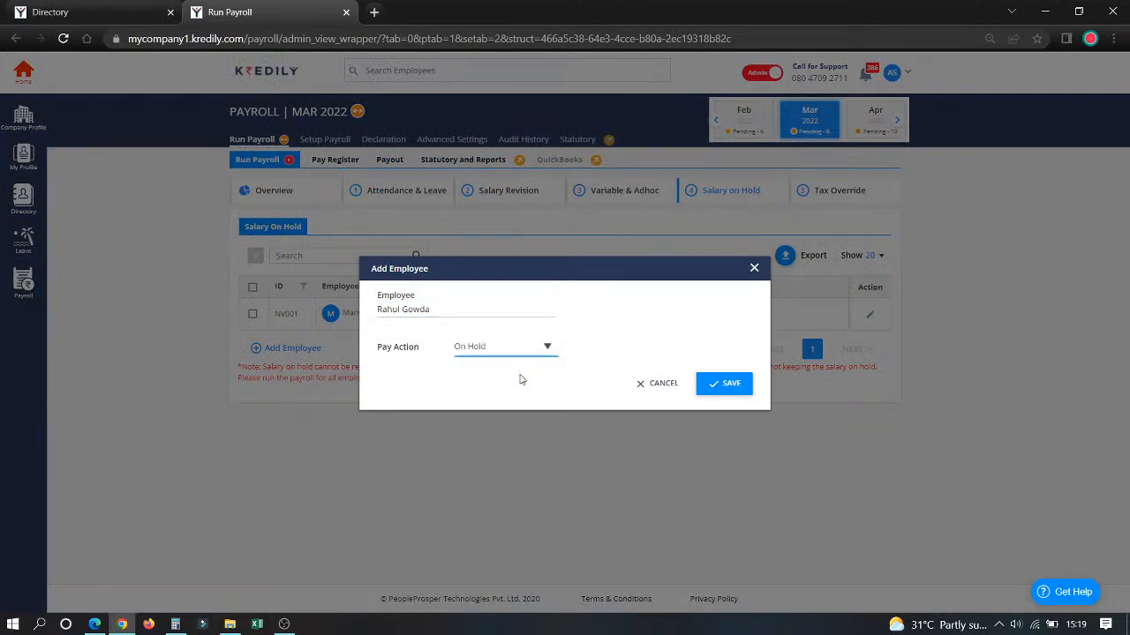
left_click(650, 393)
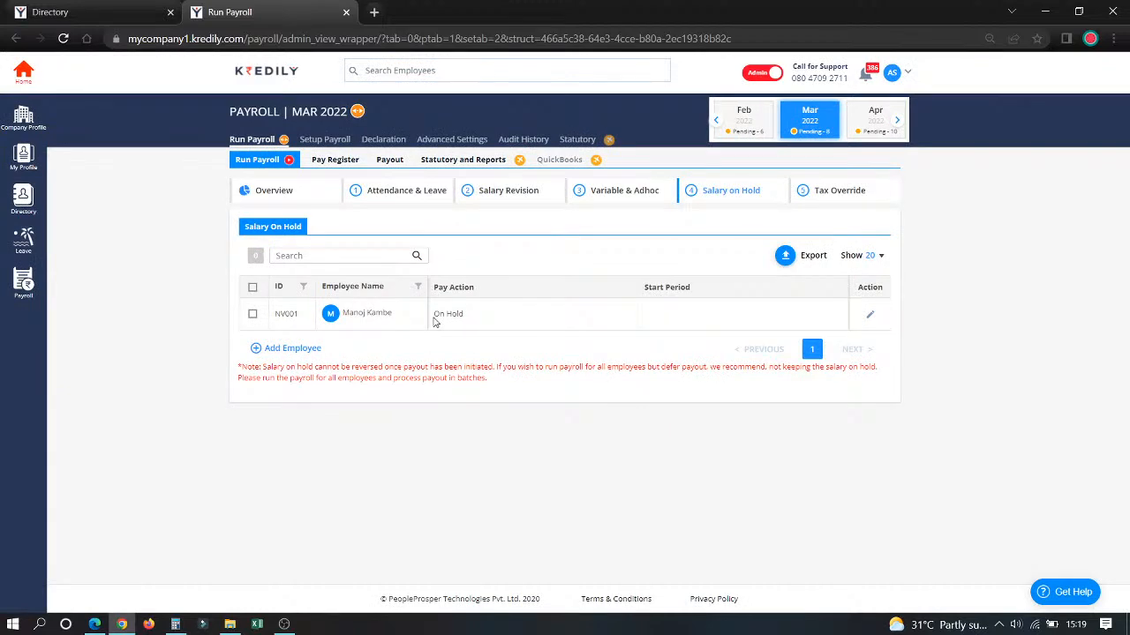
Step: Change the pay action of employee NV001 to Pay in the salary hold list and save it
left_click_drag(433, 315, 480, 320)
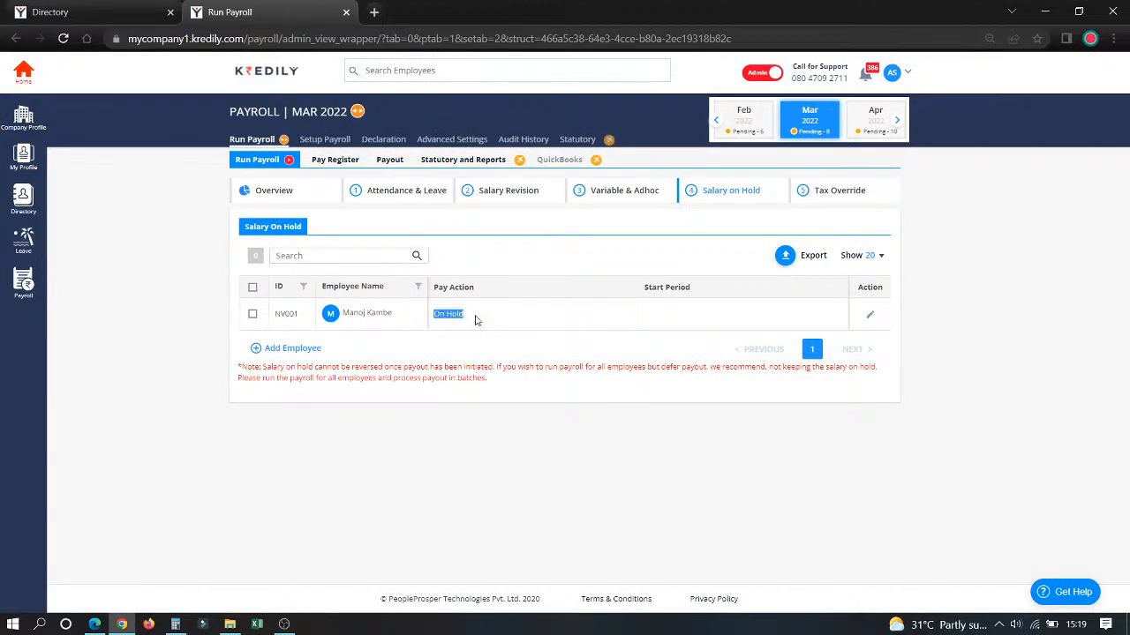
left_click(871, 315)
left_click(591, 320)
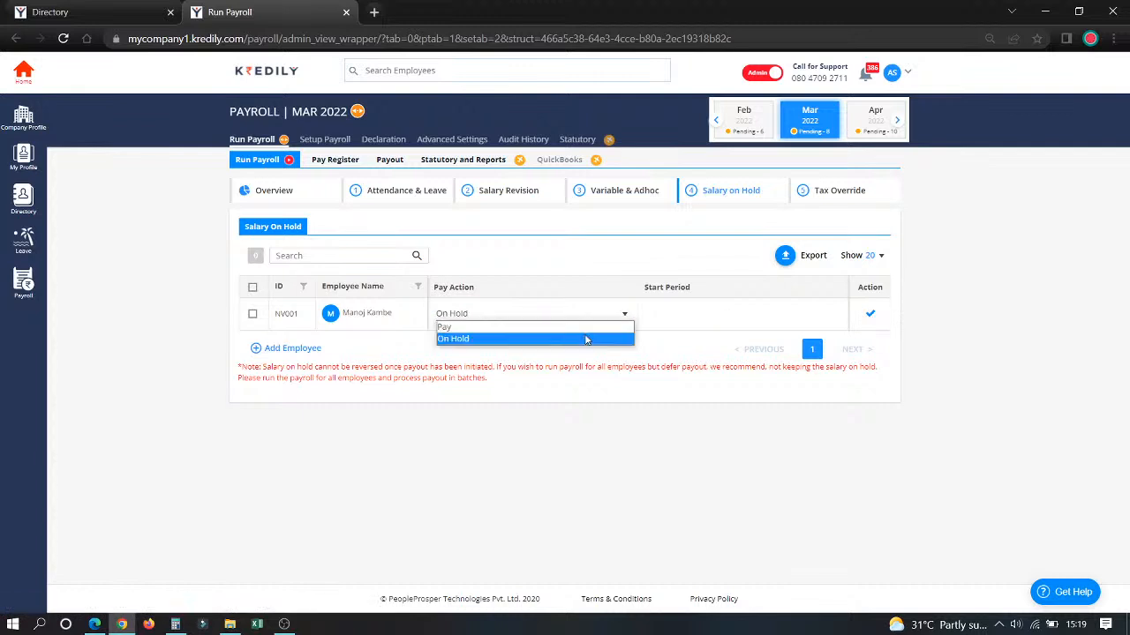
left_click(583, 328)
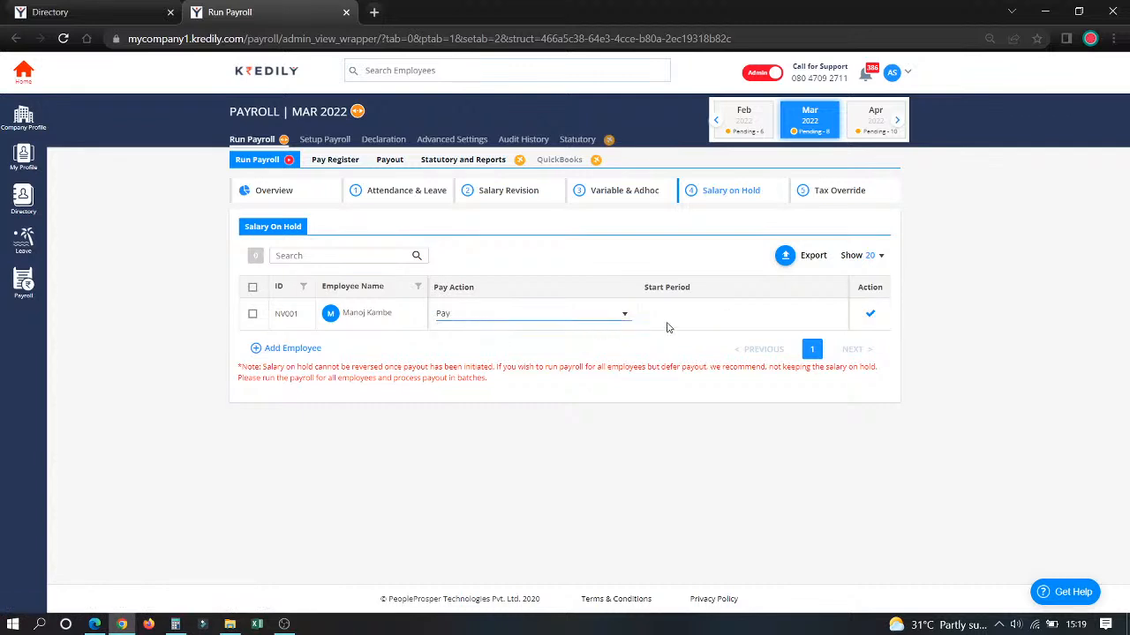
left_click(871, 316)
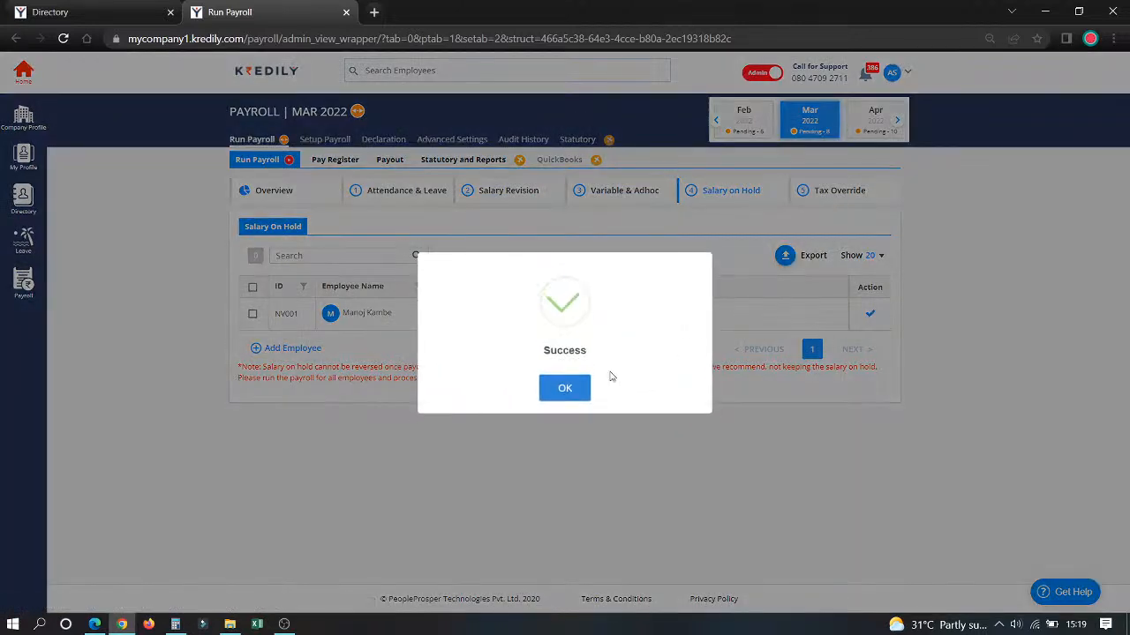
left_click(566, 387)
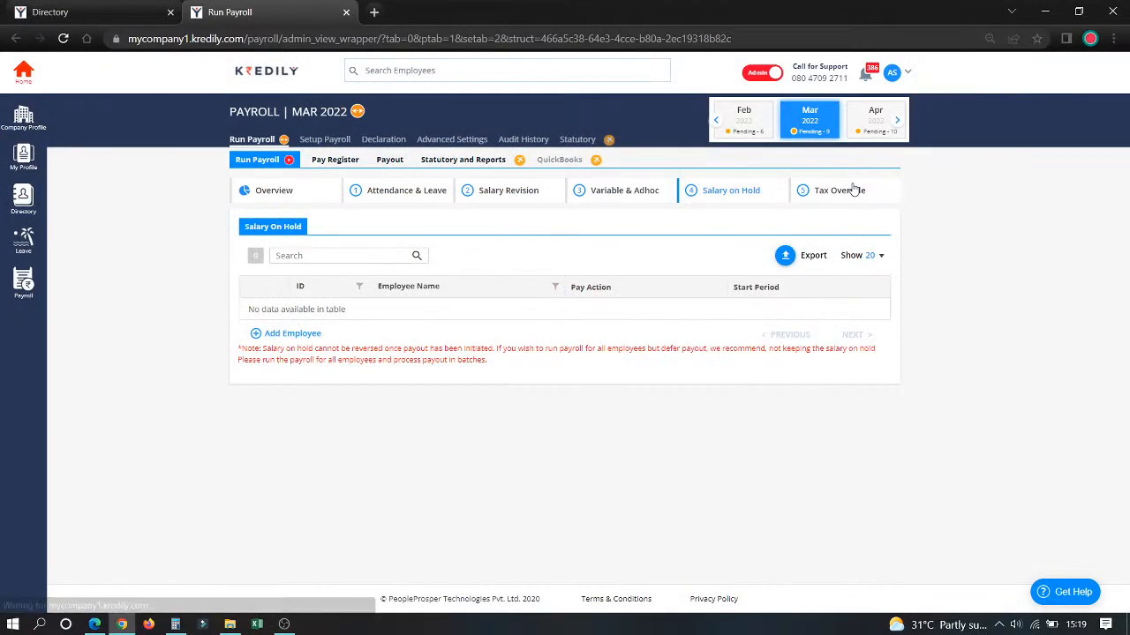
Step: Review the income tax and PT override lists for the March payroll
left_click(851, 190)
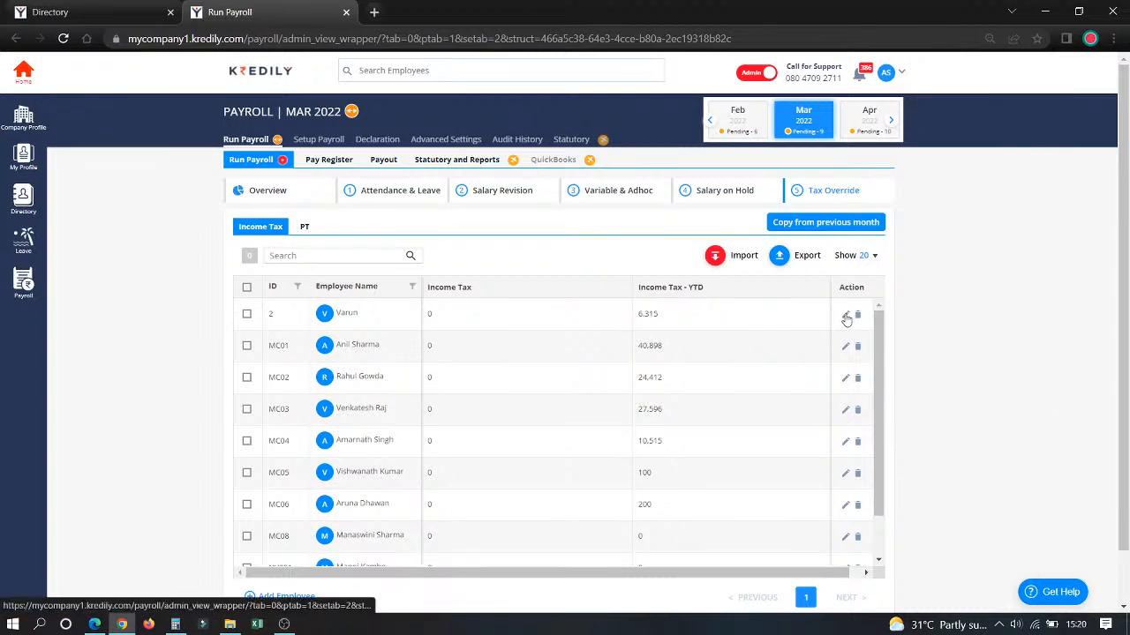
left_click(306, 229)
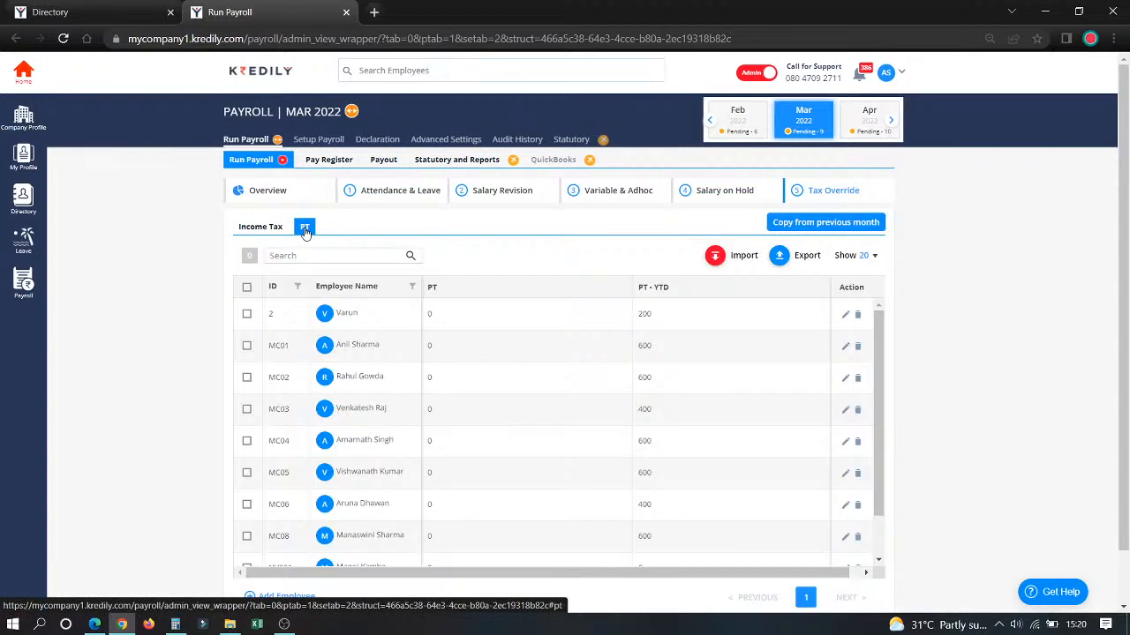
Step: Select employee MC01 in the March pay register and review the LOP, payout status and earnings columns
left_click(335, 164)
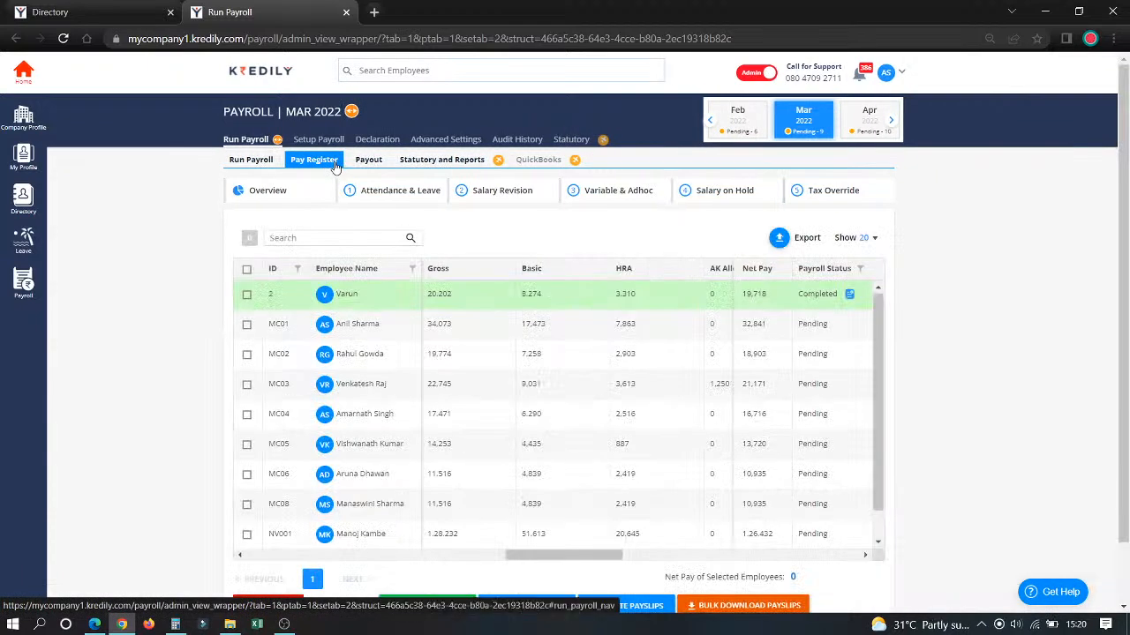
left_click(247, 326)
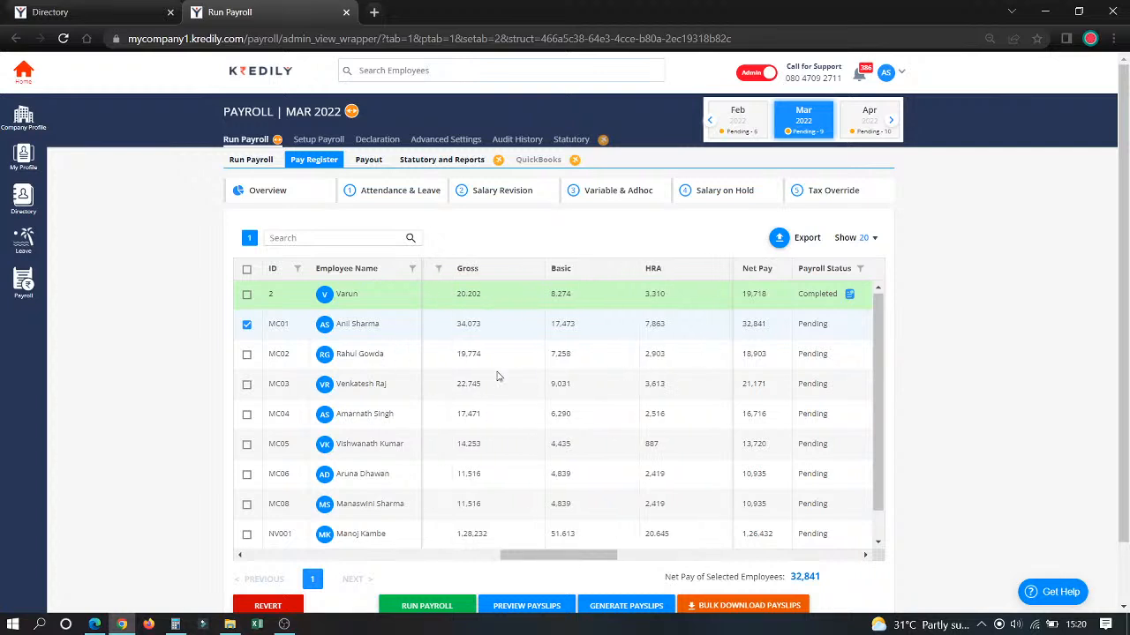
scroll(497, 377, "left", 3)
scroll(497, 377, "right", 2)
scroll(497, 376, "left", 2)
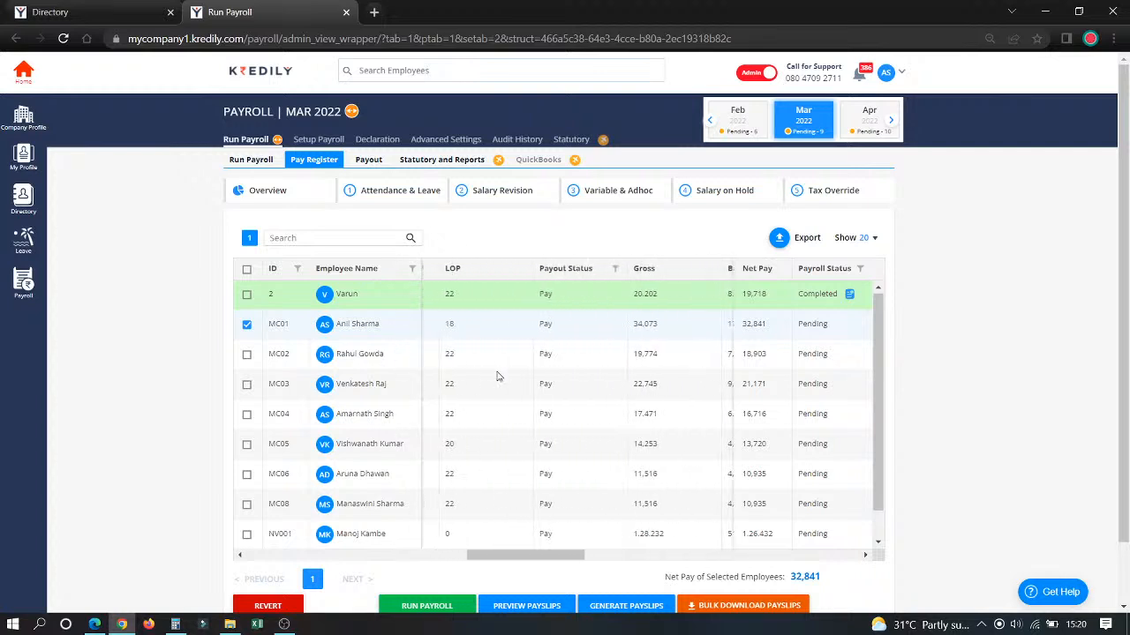
scroll(496, 377, "left", 3)
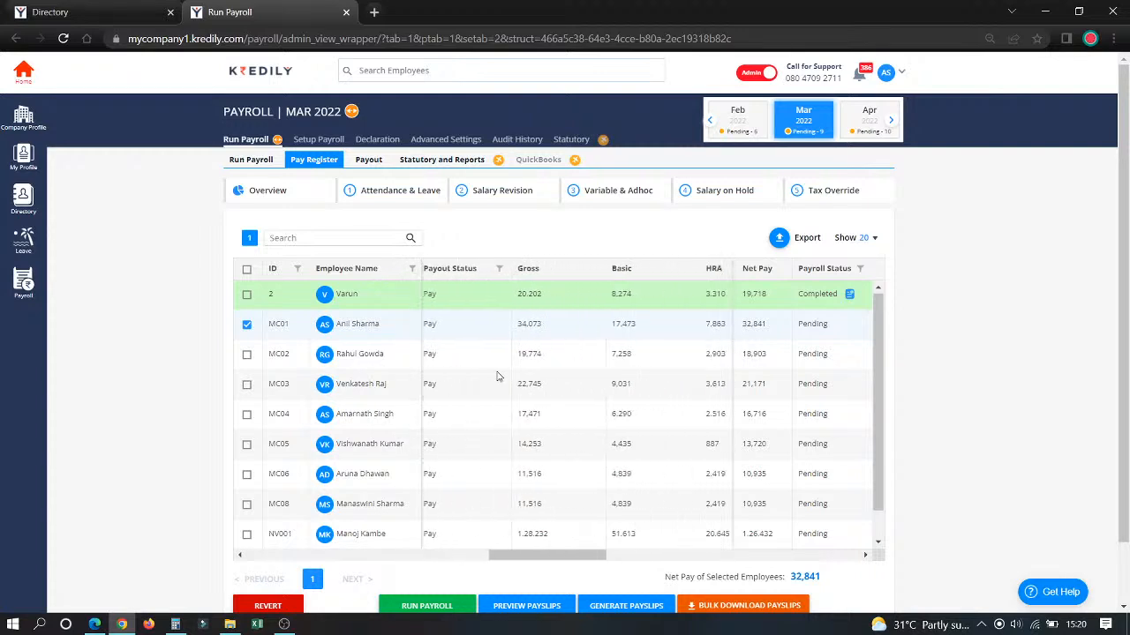
Step: Run the March 2022 payroll for employee MC01 from the pay register, confirming that the payroll data has been verified
scroll(496, 377, "left", 4)
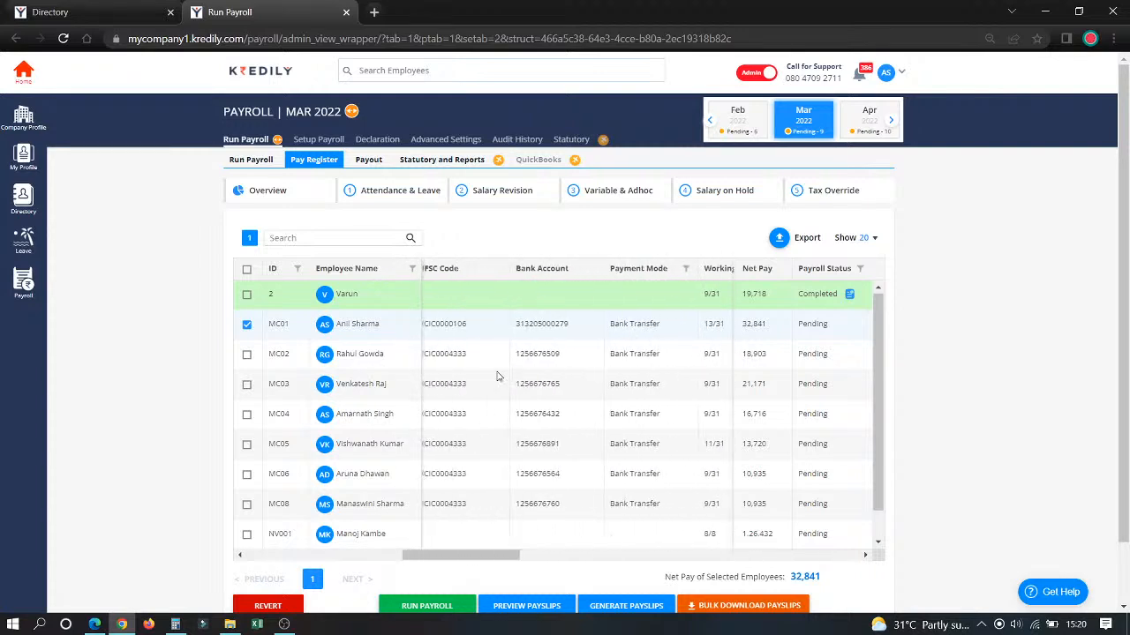
scroll(497, 377, "left", 2)
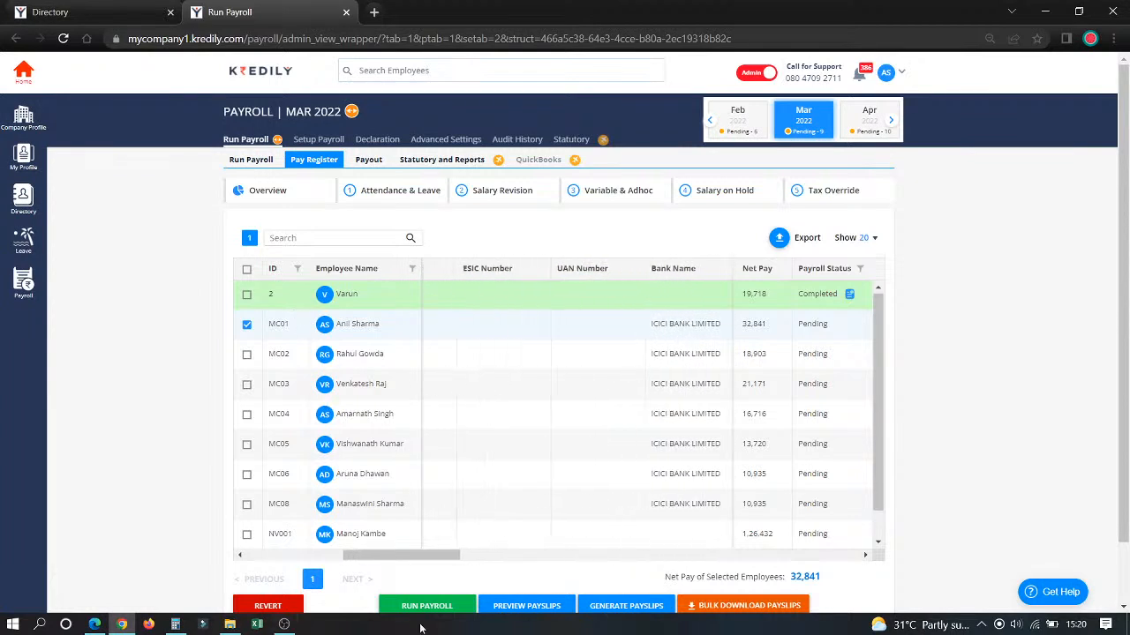
left_click(427, 606)
left_click(486, 353)
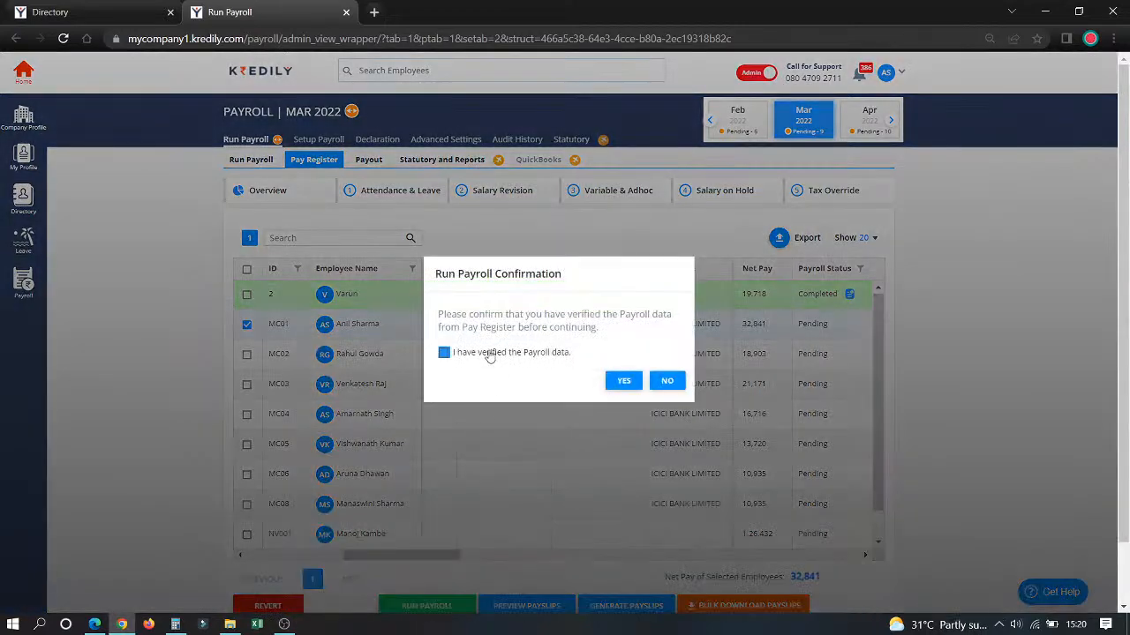
left_click(626, 381)
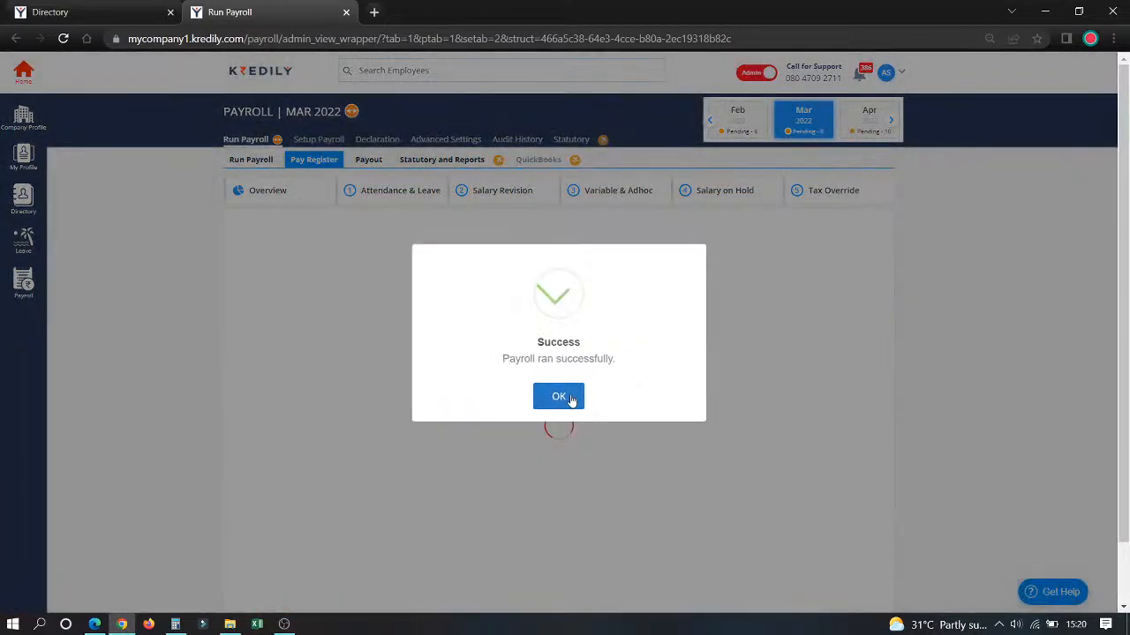
left_click(570, 397)
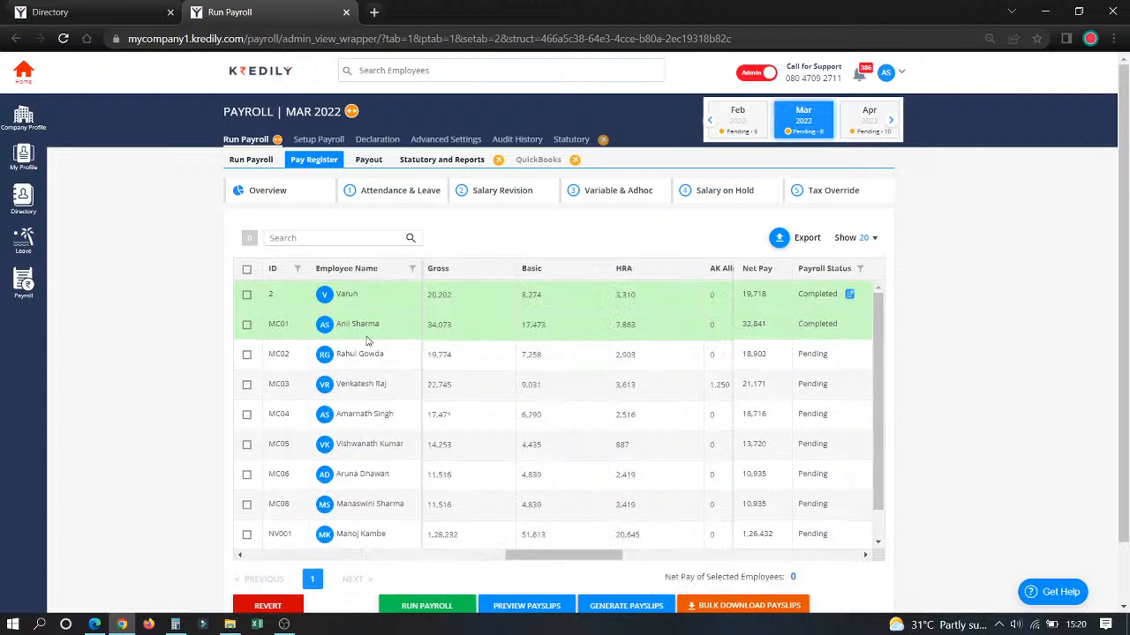
Step: Generate the March 2022 payslip for employee MC01 and confirm sending the Email/SMS notification
left_click(247, 326)
scroll(371, 458, "down", 1)
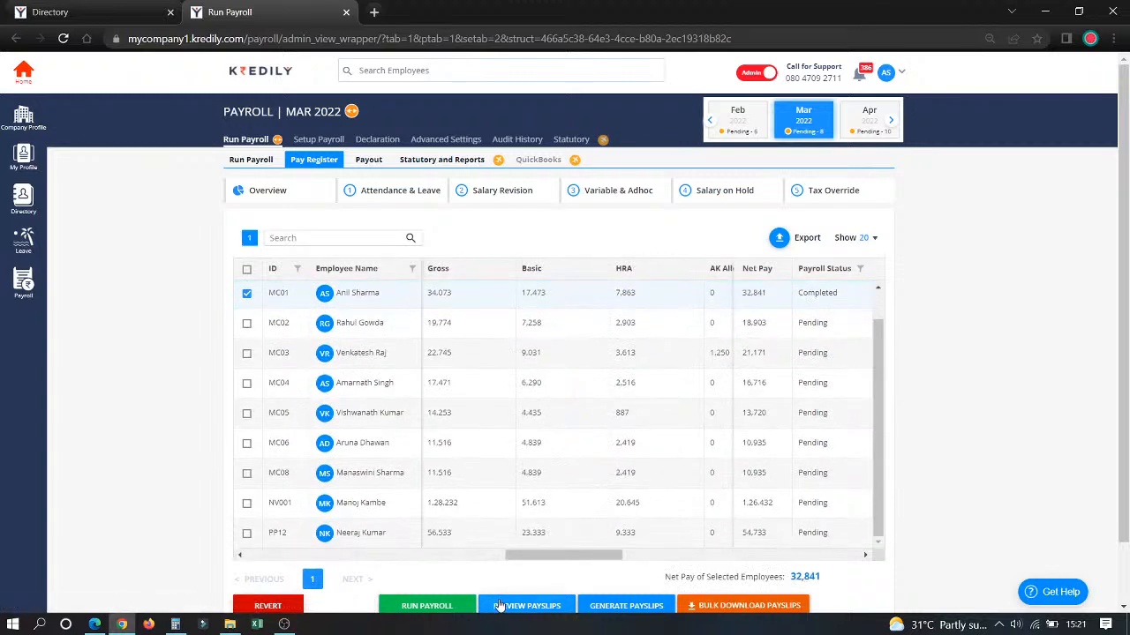
left_click(621, 607)
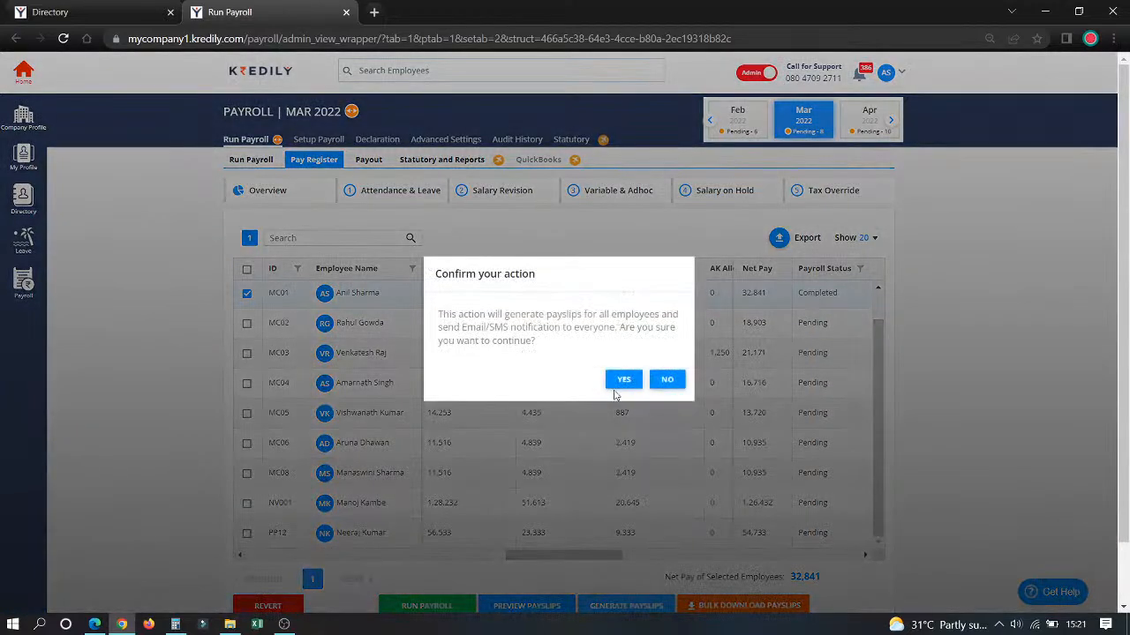
left_click(620, 381)
left_click(578, 397)
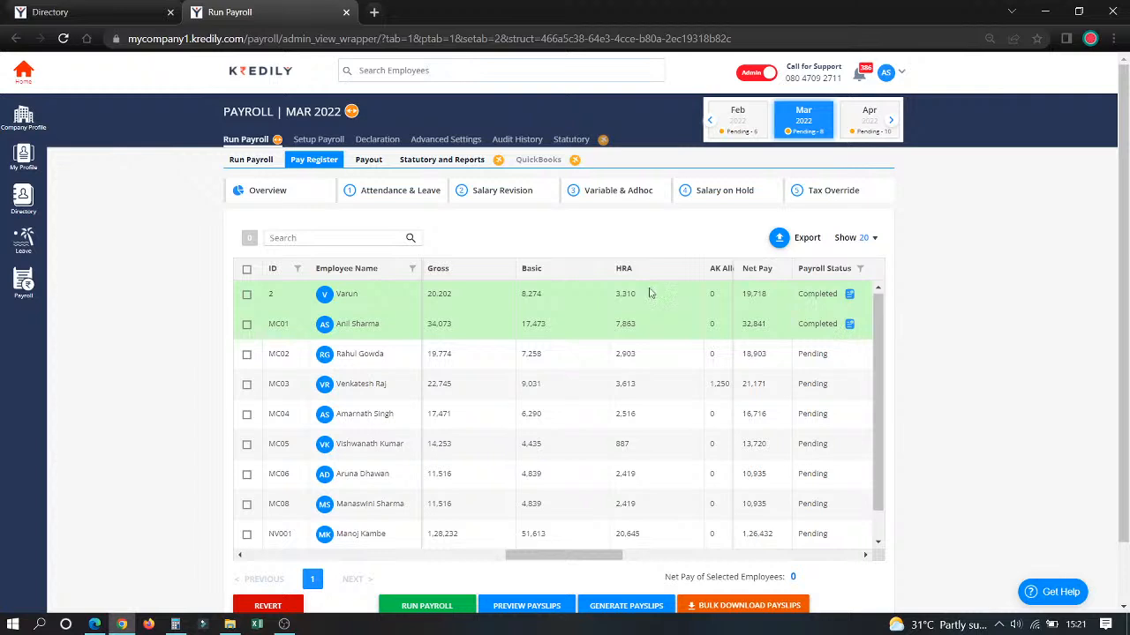
Step: Review the March payout list with employee MC01 selected and the available statutory reports, and return to the company dashboard
left_click(363, 165)
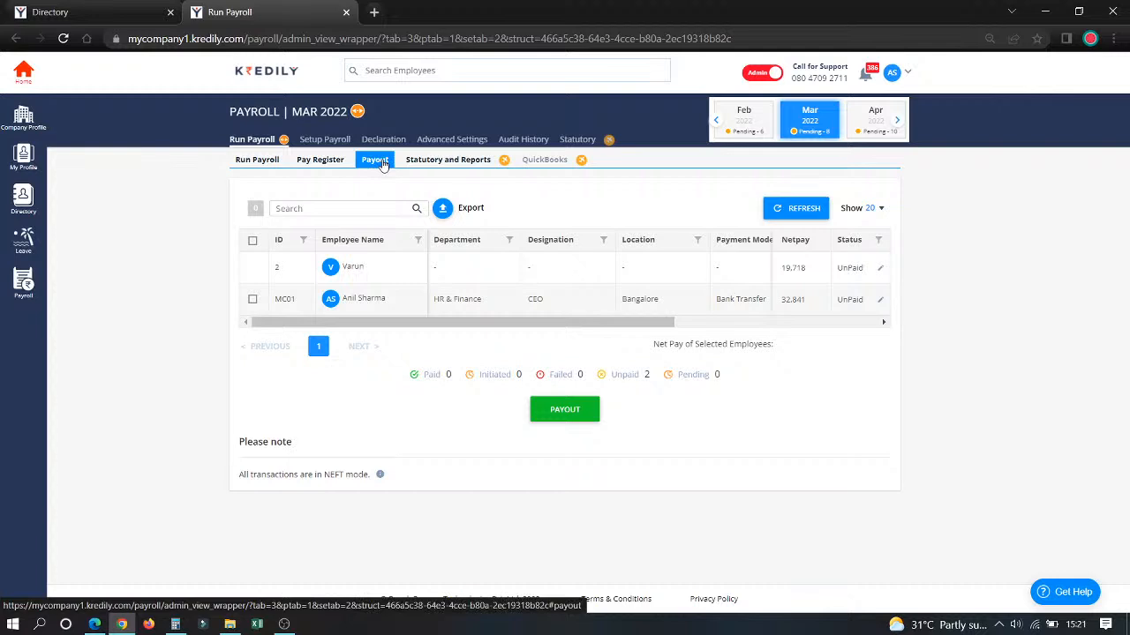
left_click(252, 300)
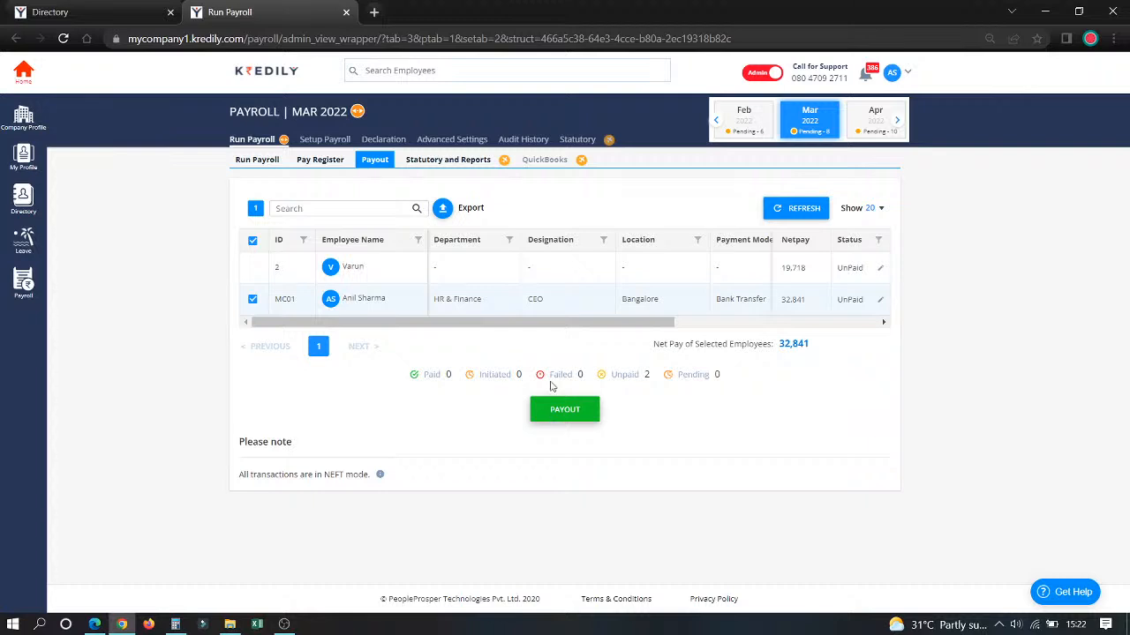
left_click(451, 164)
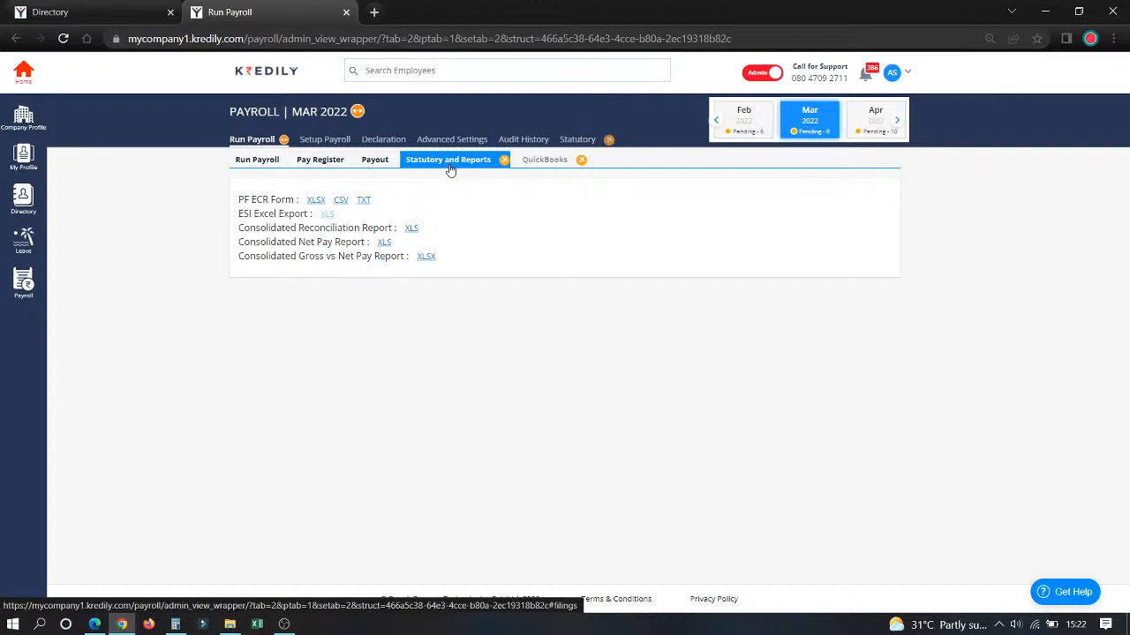
left_click(281, 76)
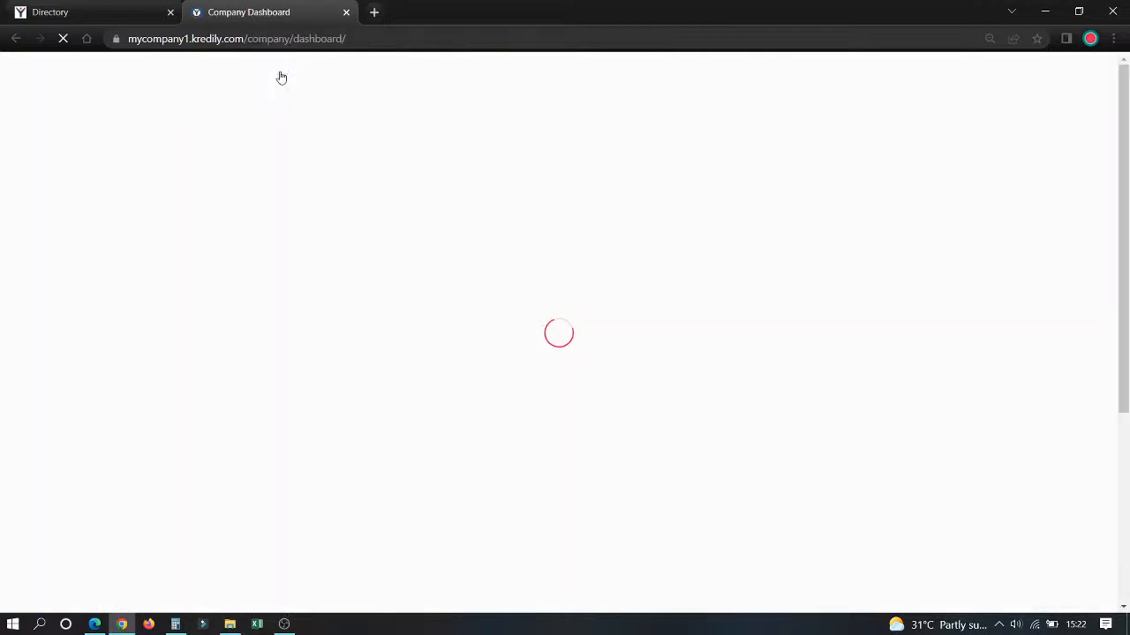